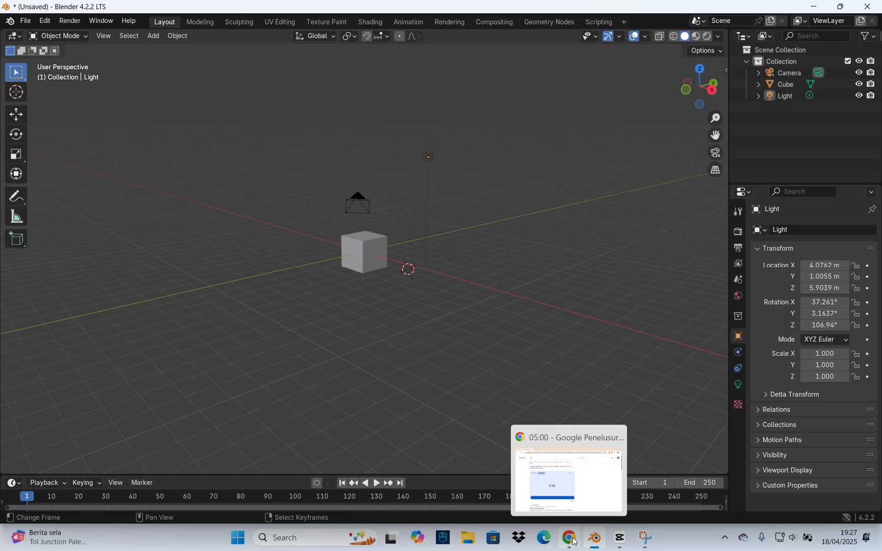
Step: Switch to Chrome, start the stopwatch on the Google timer page, and return to Blender
scroll(563, 354, up, 1)
middle_drag(564, 354, 464, 301)
scroll(517, 262, up, 1)
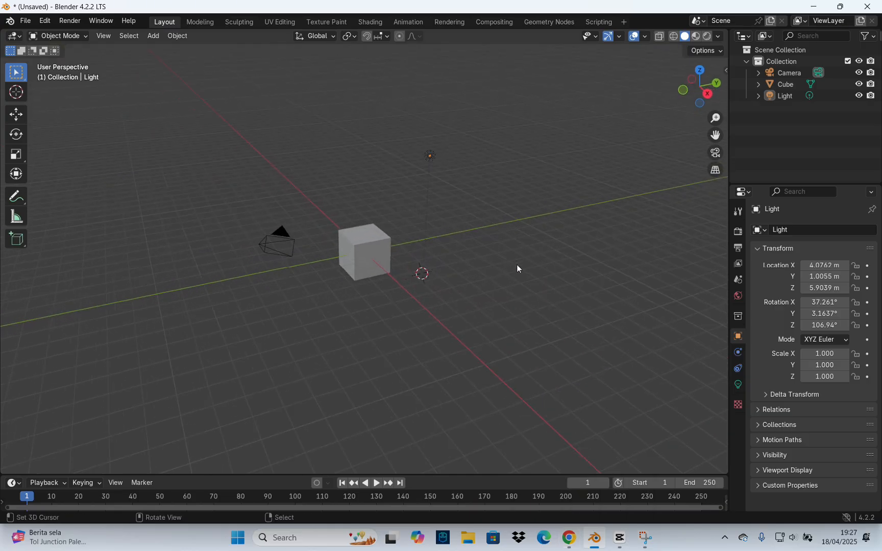
click(576, 540)
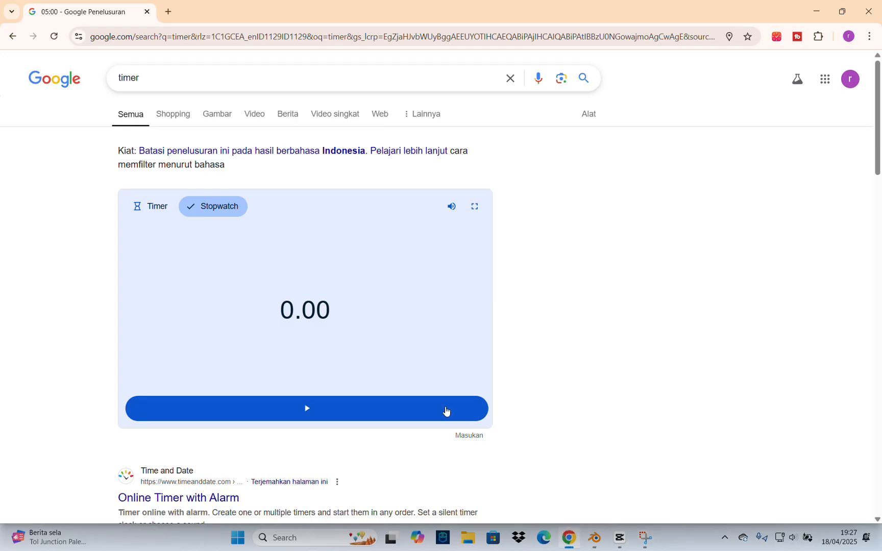
click(591, 538)
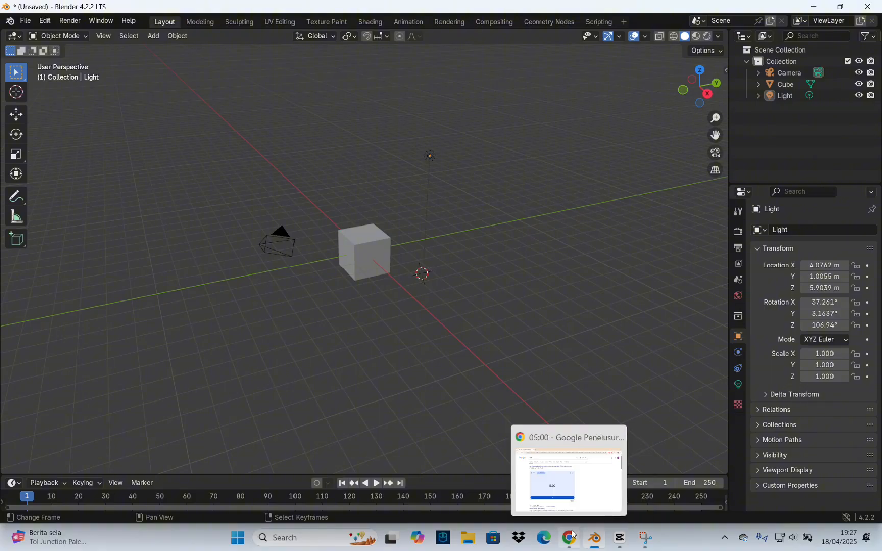
click(573, 535)
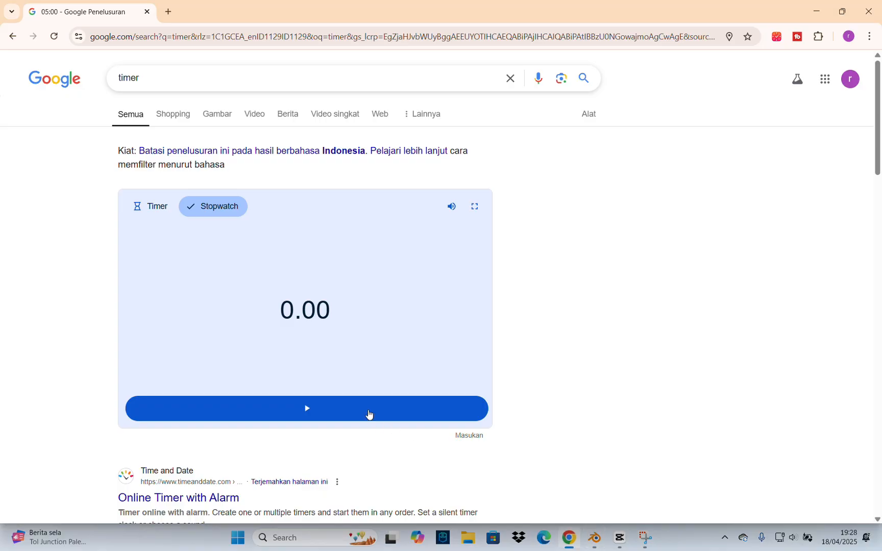
click(368, 413)
key(alt+Tab)
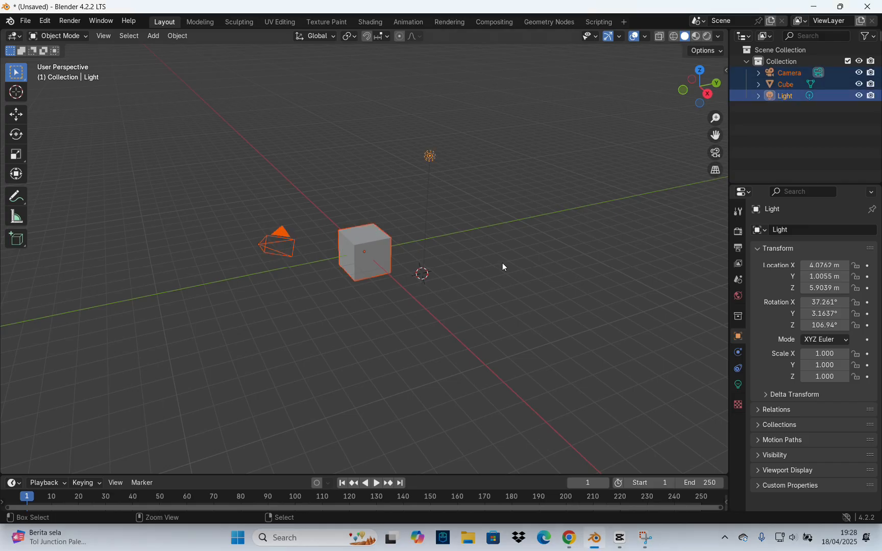
Step: Delete the default camera, cube and light, and add a new cube mesh at the origin
key(Delete)
key(shift+a)
key(Escape)
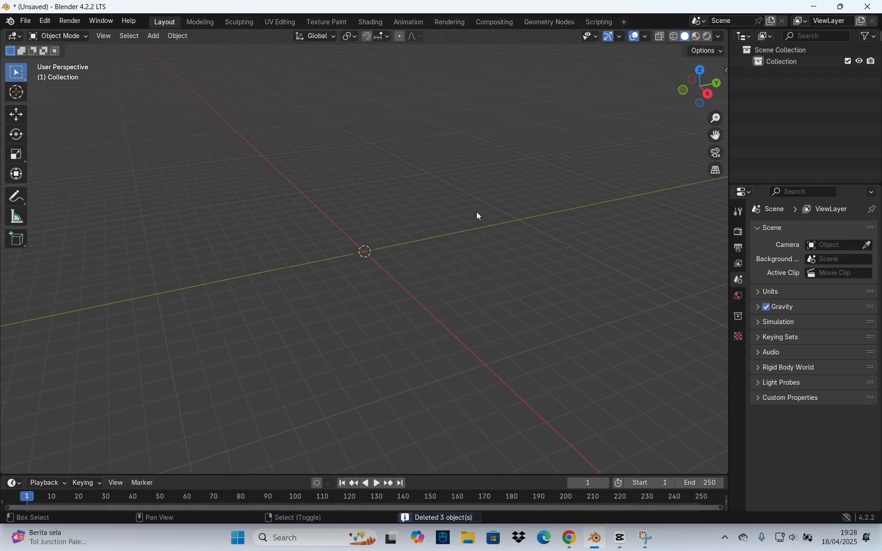
key(shift+a)
mouse_move(477, 226)
click(518, 237)
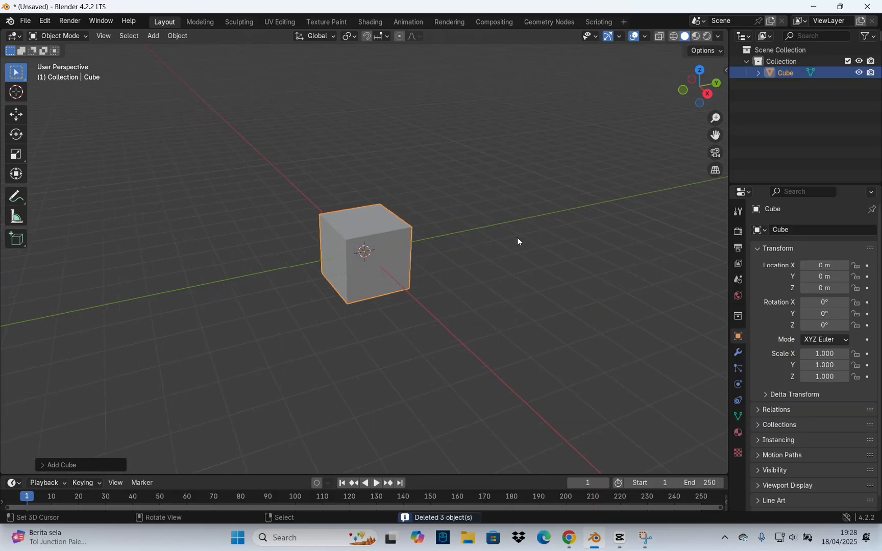
Step: Stretch the cube along the global Y axis to a scale of about 3.38
right_click(470, 219)
right_drag(377, 235, 384, 237)
middle_drag(476, 261, 494, 295)
key(alt+g)
key(s)
key(y)
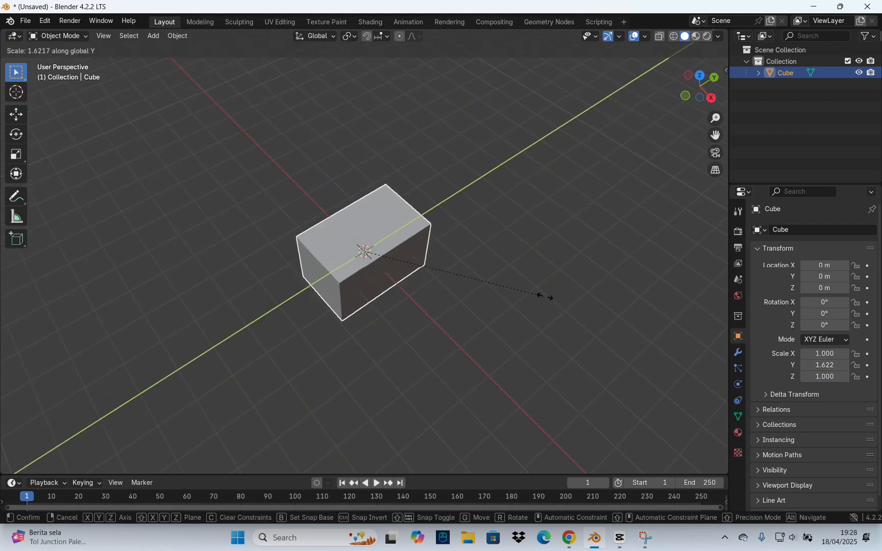
click(2, 341)
Step: Widen the cube along the global X axis to a scale of about 2.04
middle_drag(330, 286, 401, 254)
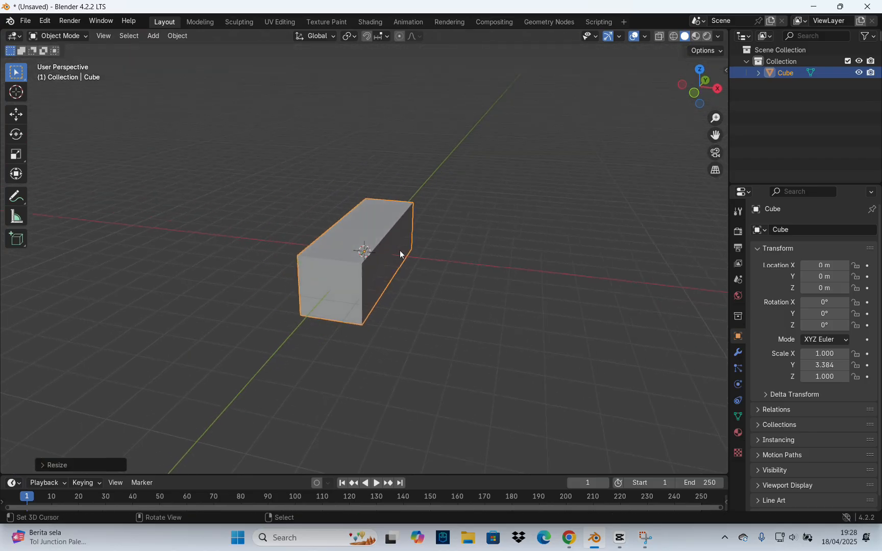
middle_drag(411, 307, 436, 289)
key(s)
key(x)
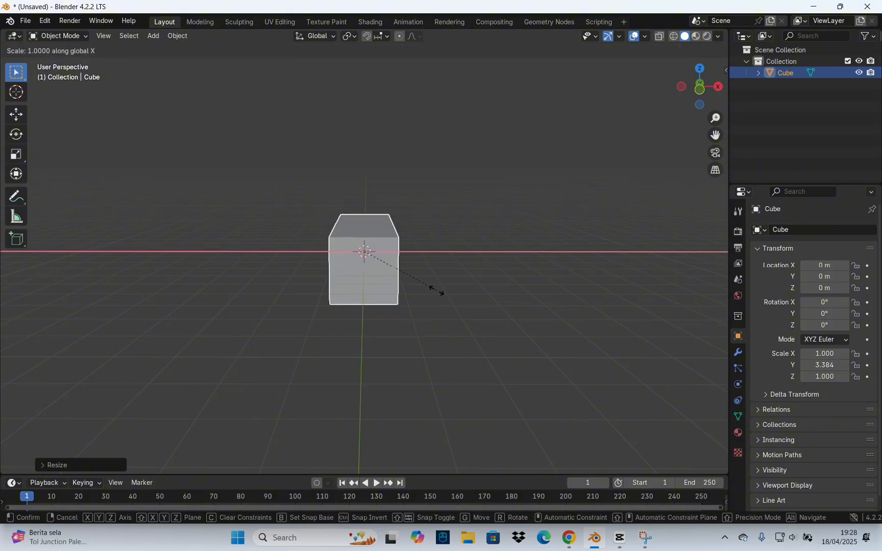
click(512, 298)
Step: In Edit Mode, select the box's top face and move it up along Z to make the walls taller
key(Tab)
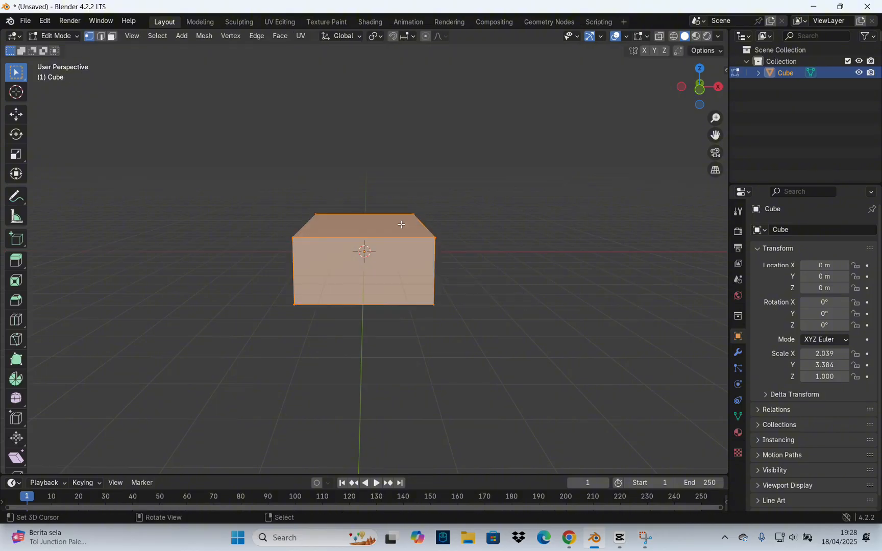
click(70, 36)
key(alt+a)
click(11, 113)
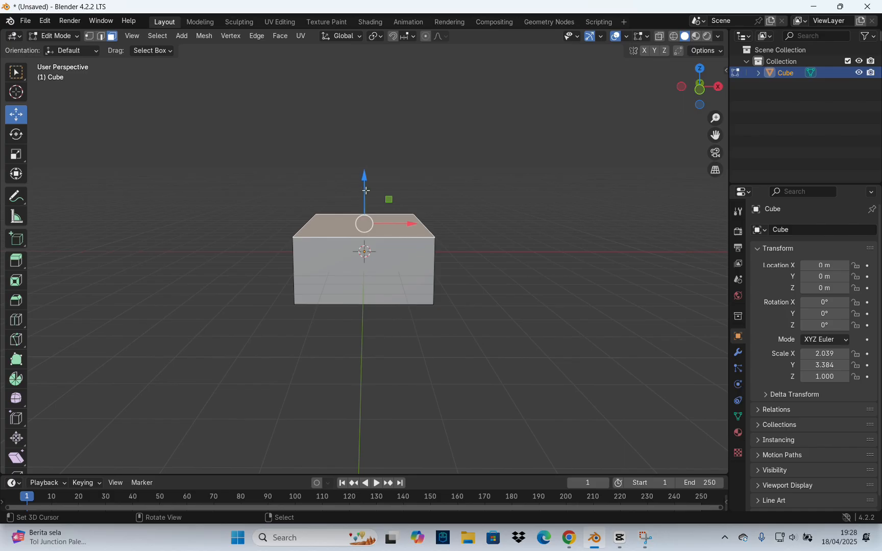
drag(366, 191, 366, 162)
middle_drag(366, 162, 258, 160)
drag(364, 159, 364, 145)
middle_drag(364, 145, 459, 255)
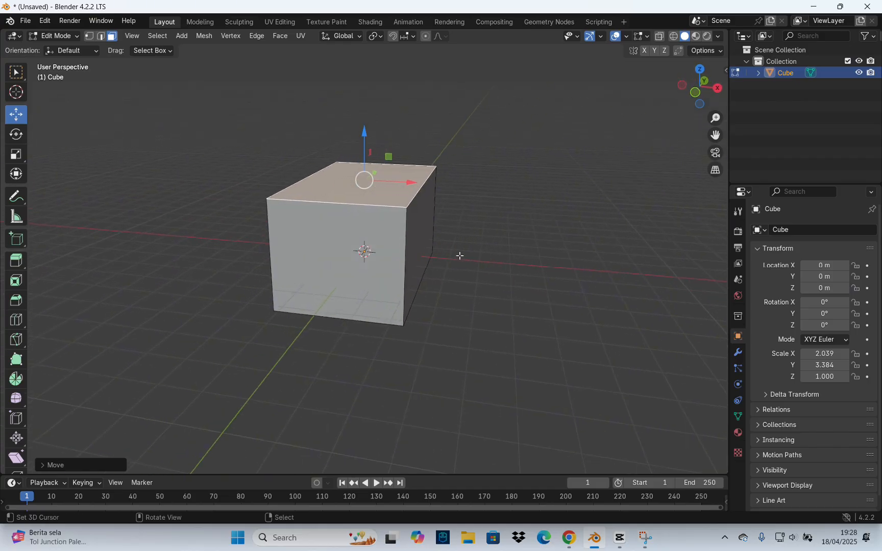
Step: Extrude the top face upward about 2.1 m and scale it to 0 along X to form a roof ridge
key(e)
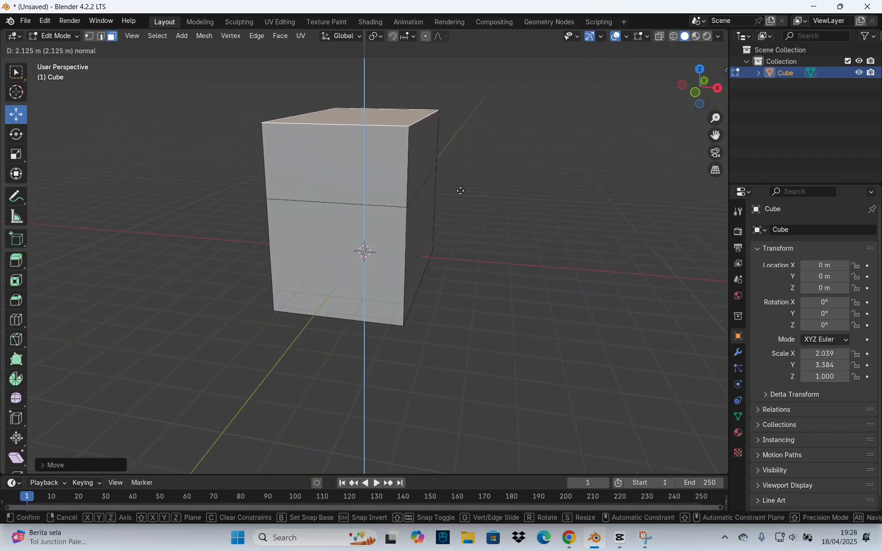
click(461, 191)
key(s)
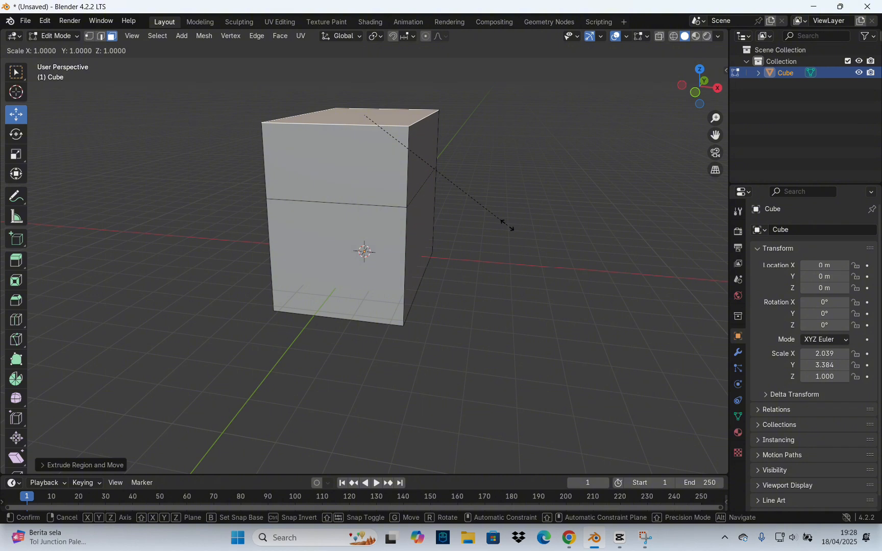
key(x)
key(0)
click(502, 227)
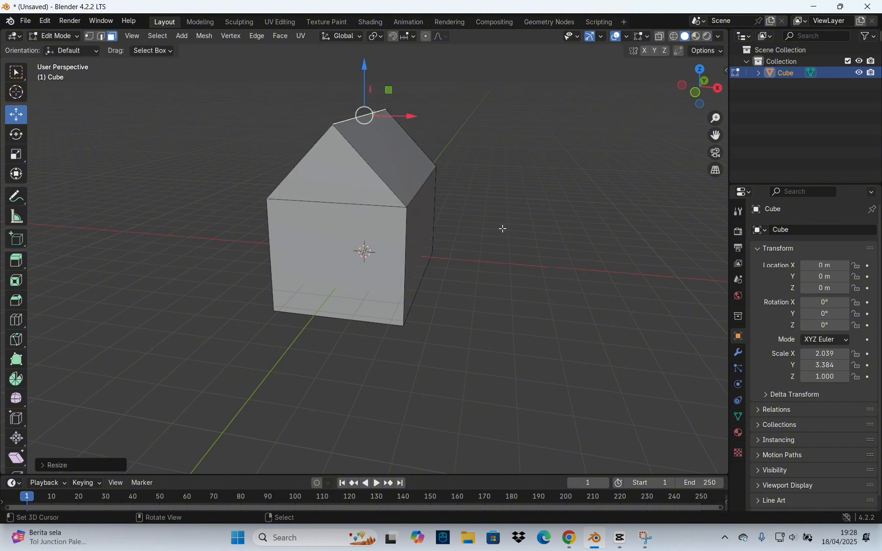
Step: Shorten the roof ridge along the Y axis to slope the two gable ends into a hip roof
mouse_move(502, 228)
middle_down()
mouse_move(395, 230)
mouse_move(493, 227)
middle_up()
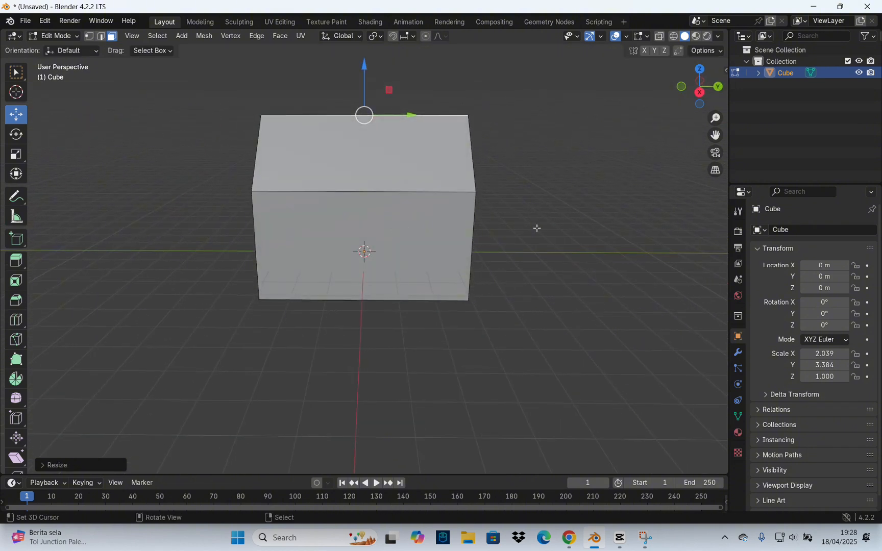
key(s)
key(y)
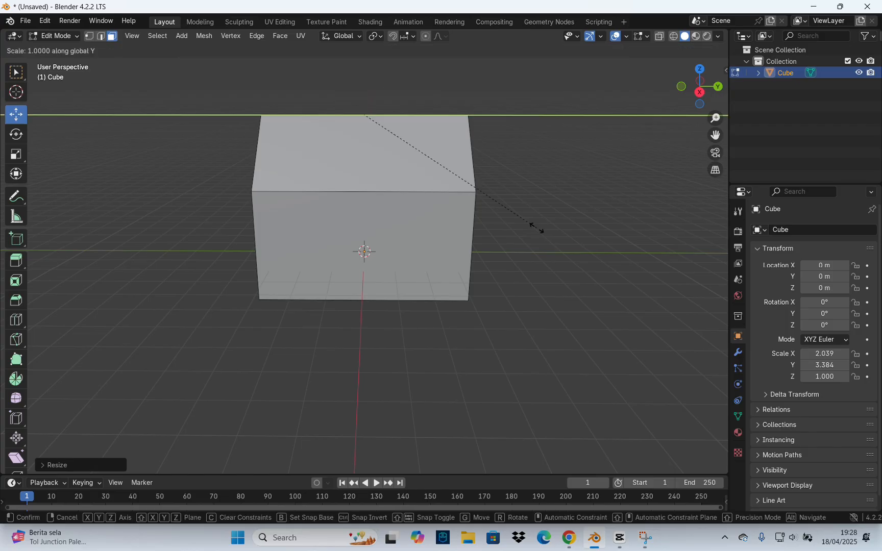
click(490, 210)
middle_drag(490, 209, 415, 199)
scroll(518, 231, up, 2)
key(ctrl)
key(ctrl+r)
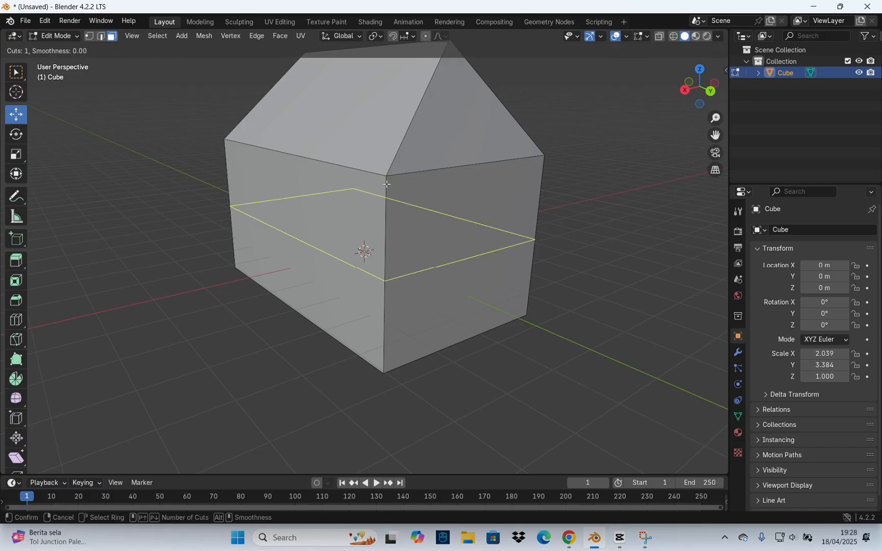
scroll(387, 184, up, 1)
click(387, 184)
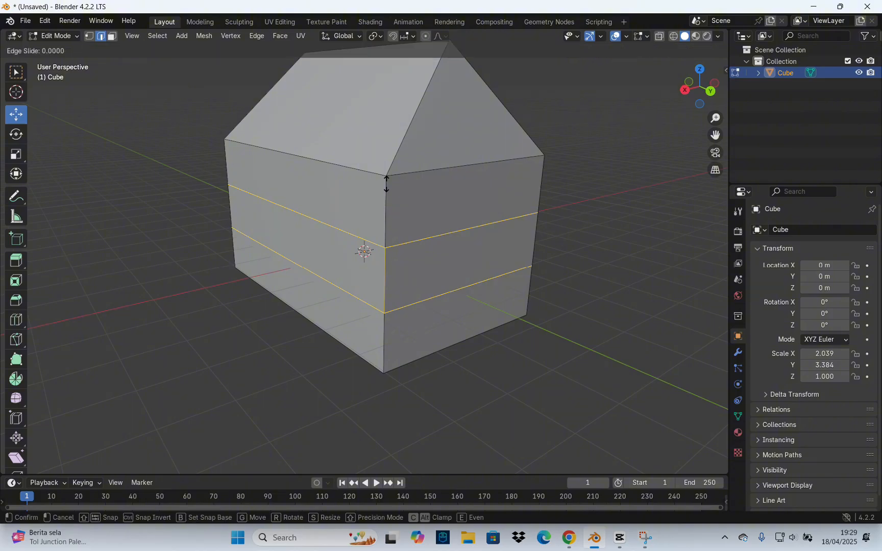
right_click(388, 186)
key(ctrl+z)
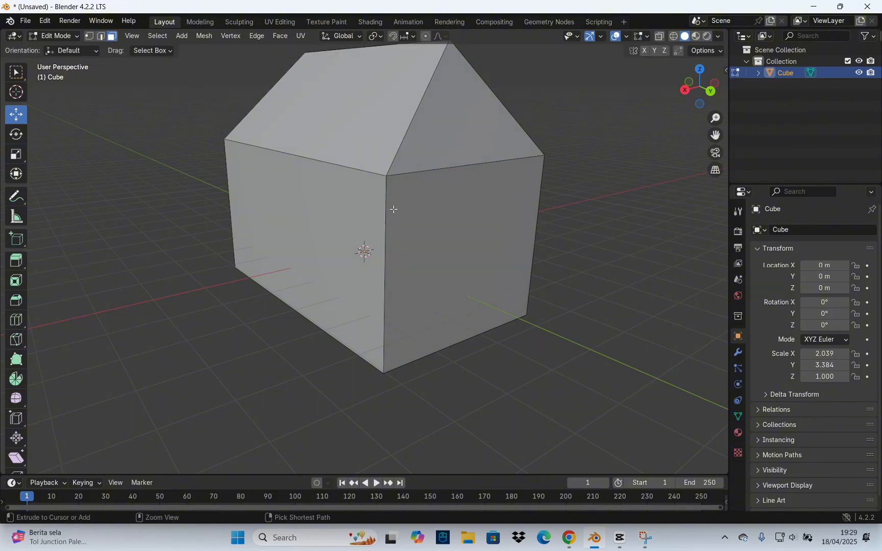
Step: Add two evenly spaced horizontal loop cuts around the house walls without sliding them
key(ctrl+r)
scroll(394, 210, up, 1)
click(394, 210)
right_click(394, 209)
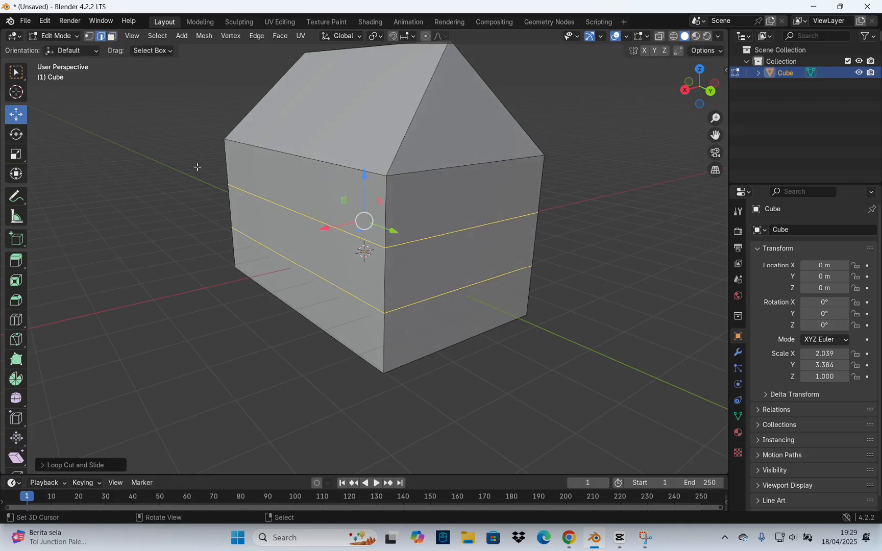
Step: Bring the two wall loops closer together along Z and raise them just beneath the eaves, with the lower one close under the upper
key(s)
key(z)
click(347, 199)
drag(365, 197, 373, 135)
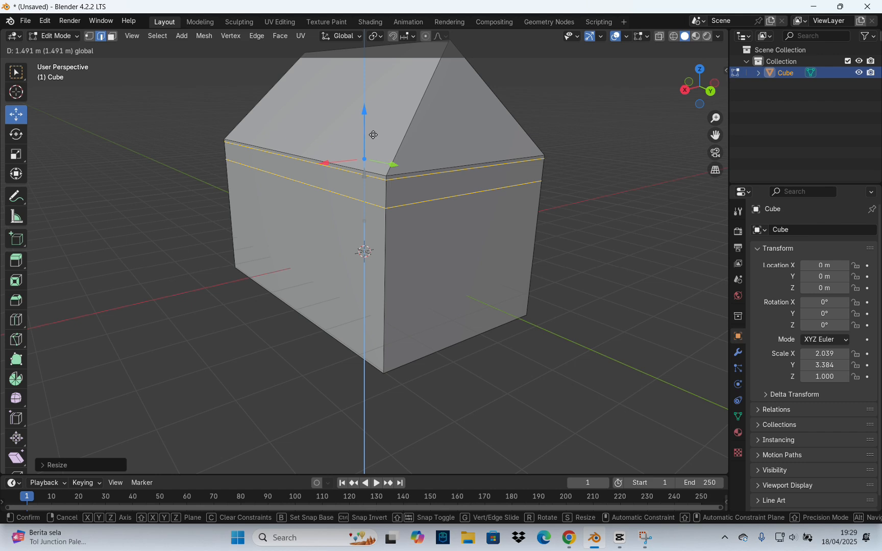
drag(373, 135, 374, 138)
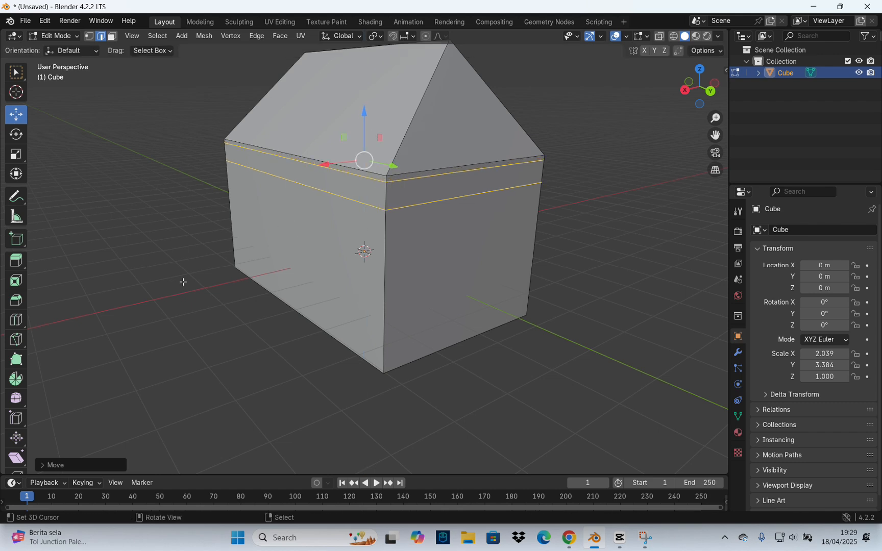
alt+click(315, 187)
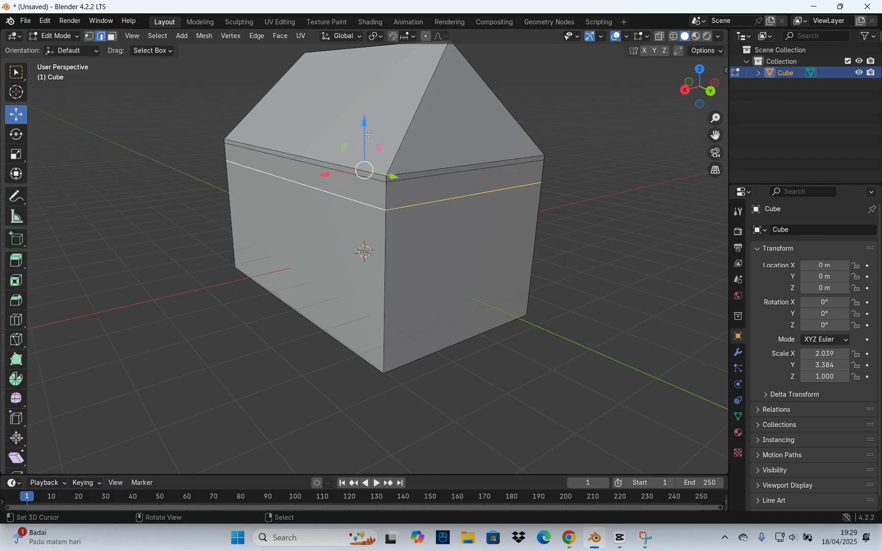
drag(366, 126, 366, 113)
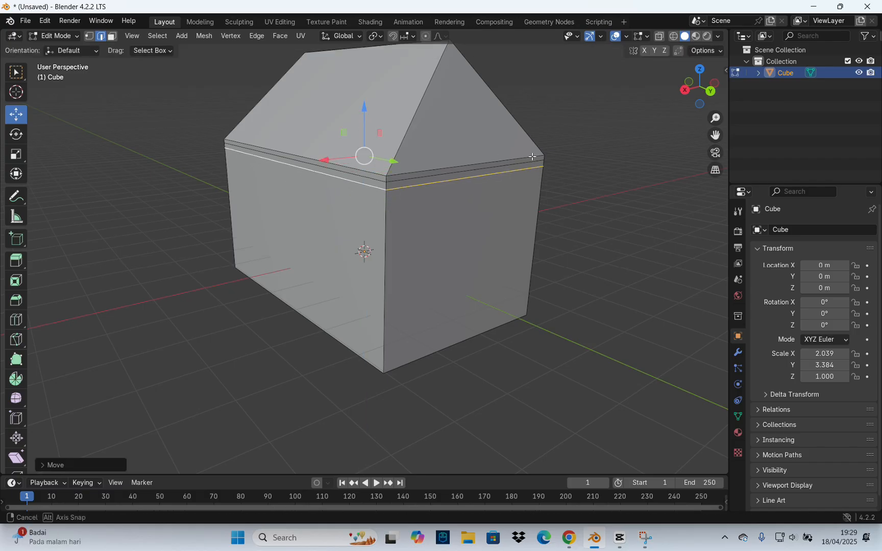
Step: Select the ring of wall faces below the loops and scale it slightly inward, excluding Z, to create a roof overhang
key(3)
alt+click(392, 254)
middle_drag(392, 252, 566, 285)
key(s)
key(shift+z)
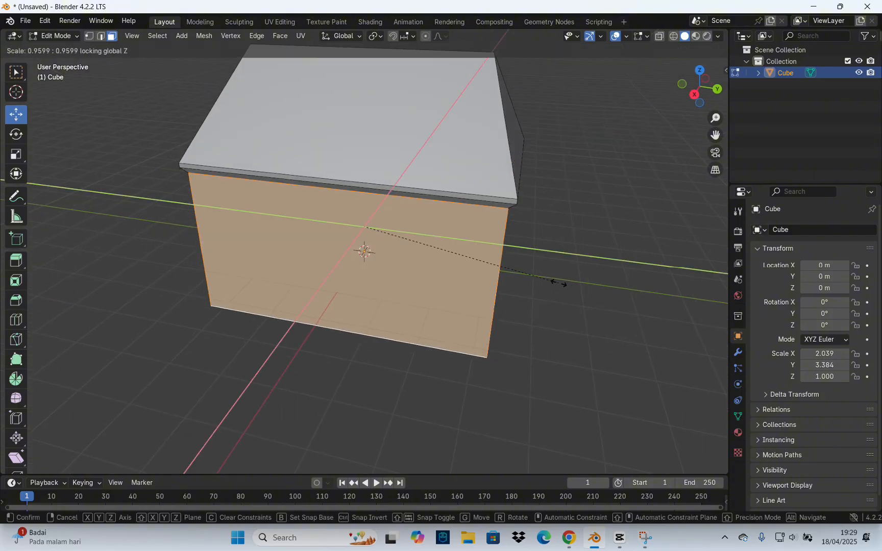
click(556, 283)
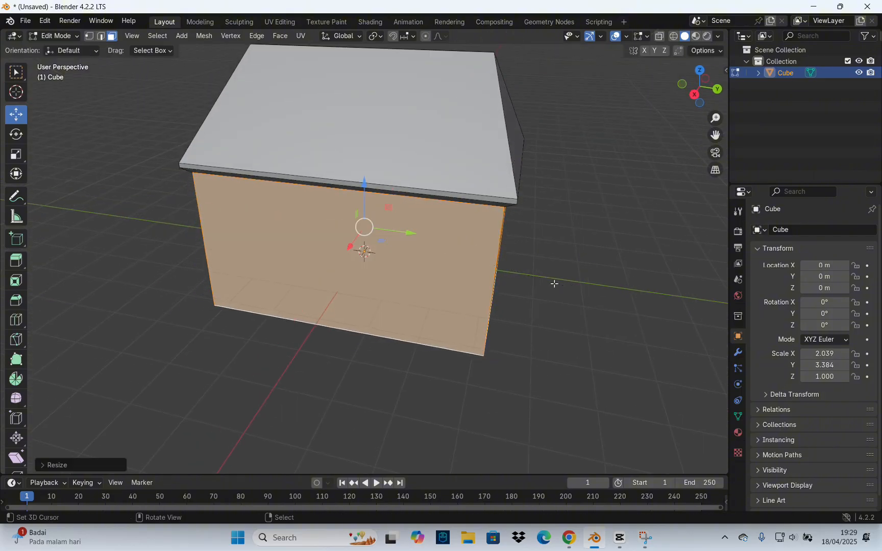
Step: Select the roof ridge vertices and move them down along Z to lower the roof, then clear the selection
key(alt+a)
middle_drag(553, 282, 409, 255)
key(1)
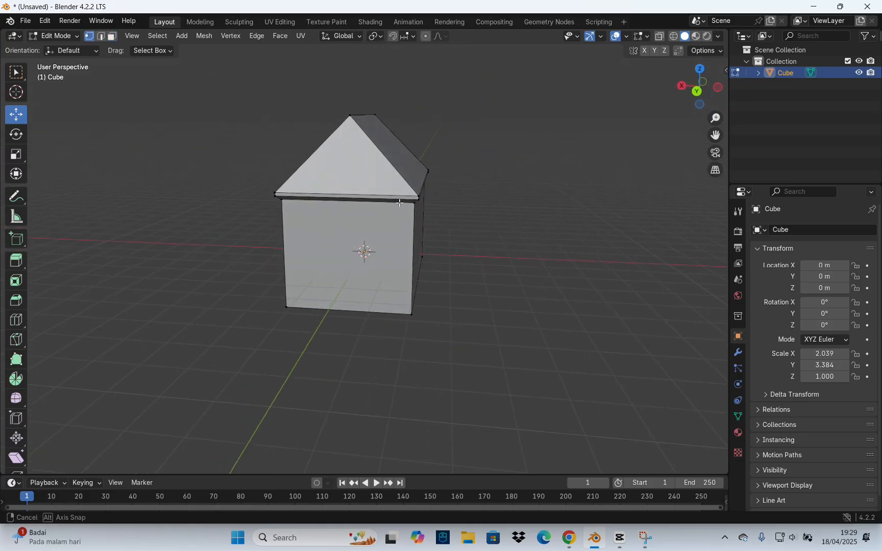
key(alt+z)
click(380, 121)
key(alt+z)
key(g)
key(z)
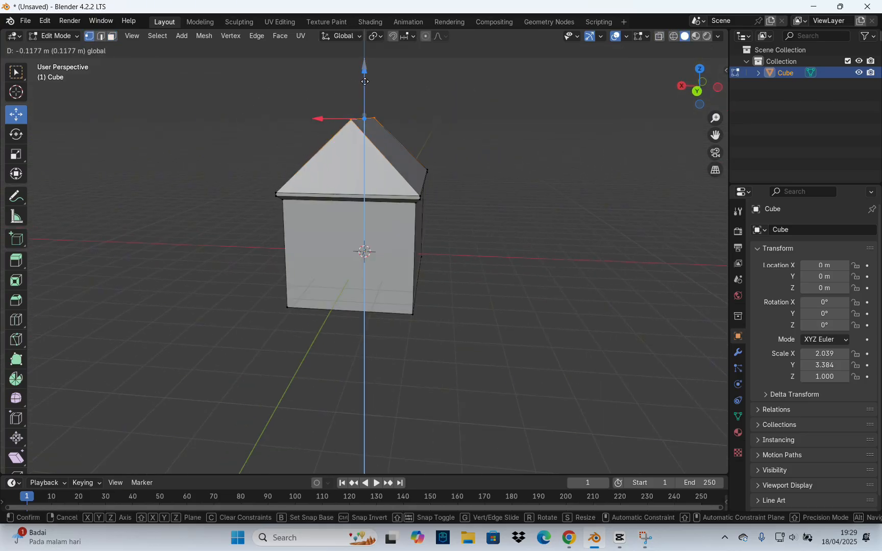
click(383, 99)
middle_drag(383, 99, 521, 118)
key(ctrl+z)
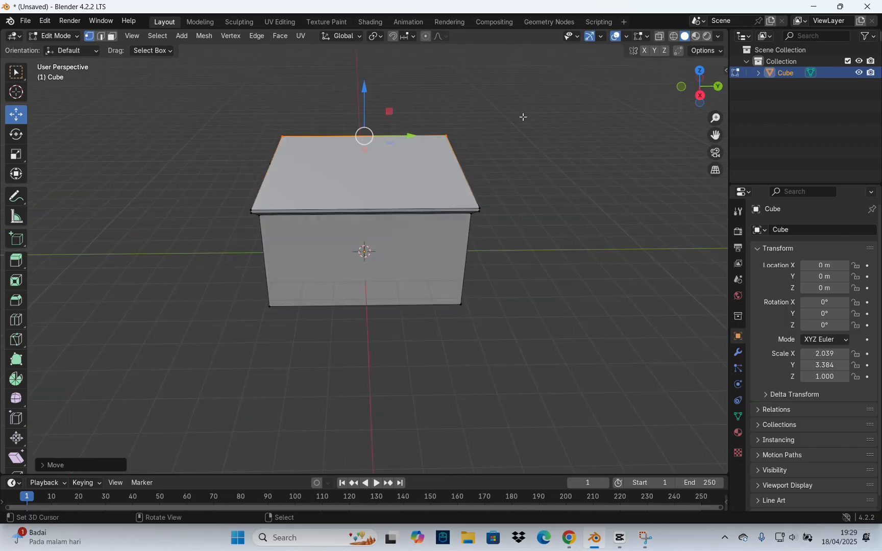
click(523, 116)
Step: Add a cube to the house mesh and move it along X so it stands clear in front of the long wall
middle_drag(493, 339, 456, 312)
key(3)
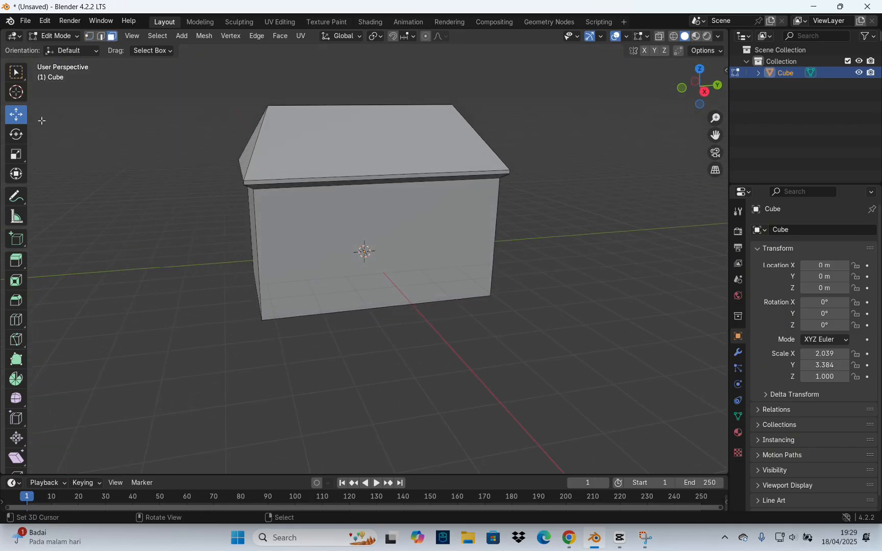
click(57, 36)
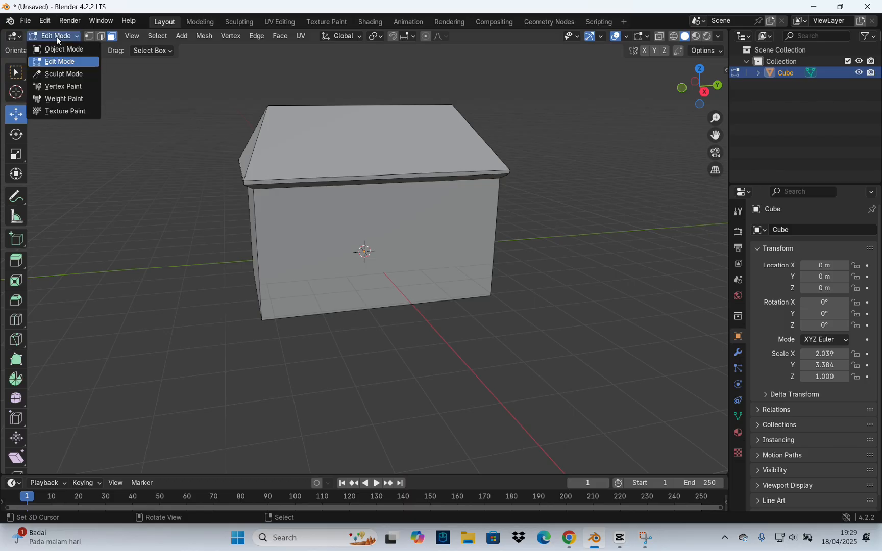
click(56, 39)
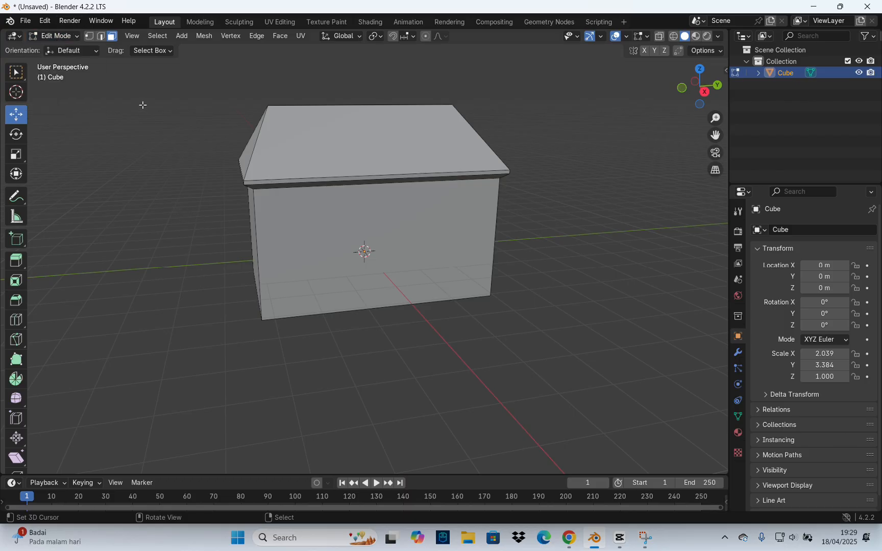
key(shift+a)
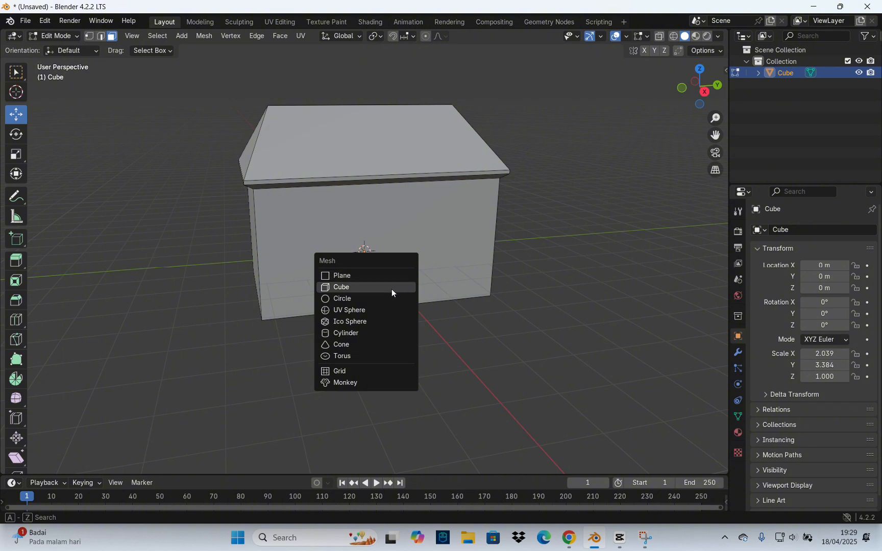
click(391, 289)
drag(391, 289, 477, 371)
middle_drag(476, 371, 437, 360)
key(s)
key(z)
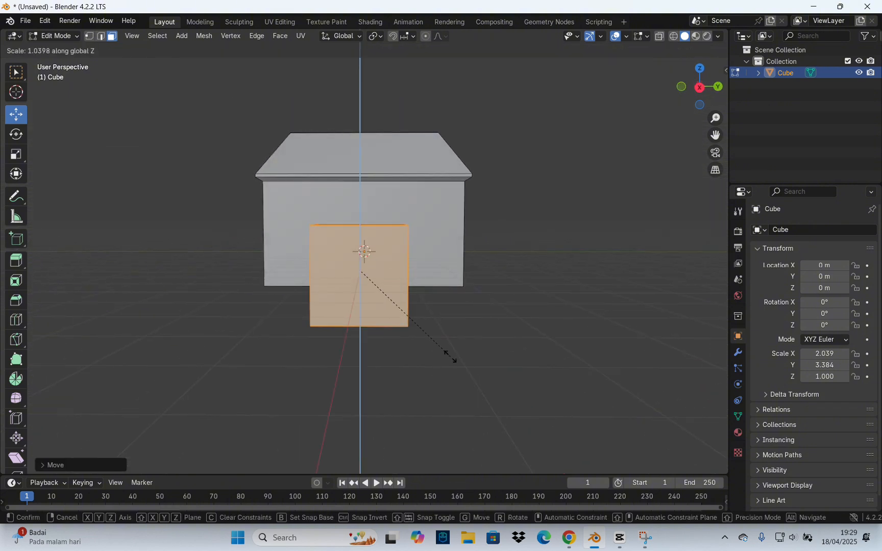
key(Escape)
Step: In the right orthographic view, raise the new cube's top face along Z to about door height, and select the whole block
click(699, 87)
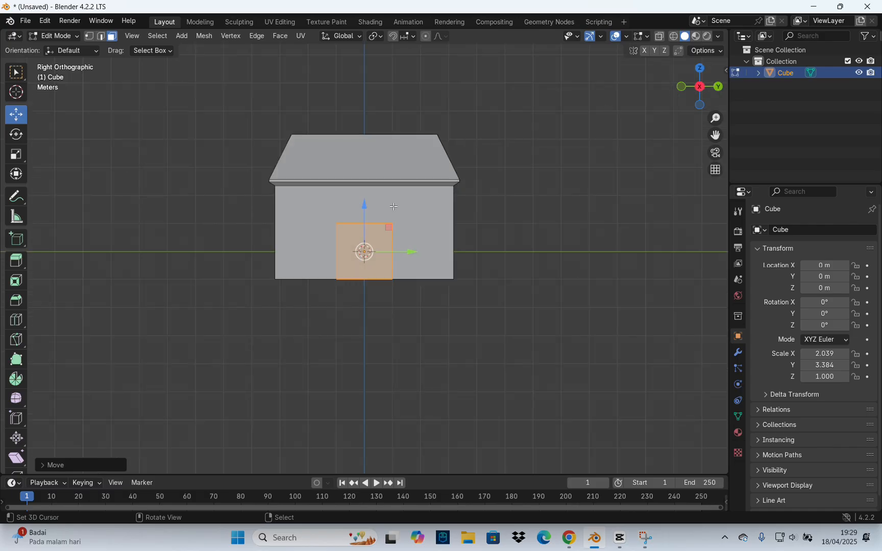
scroll(452, 251, up, 1)
key(alt+z)
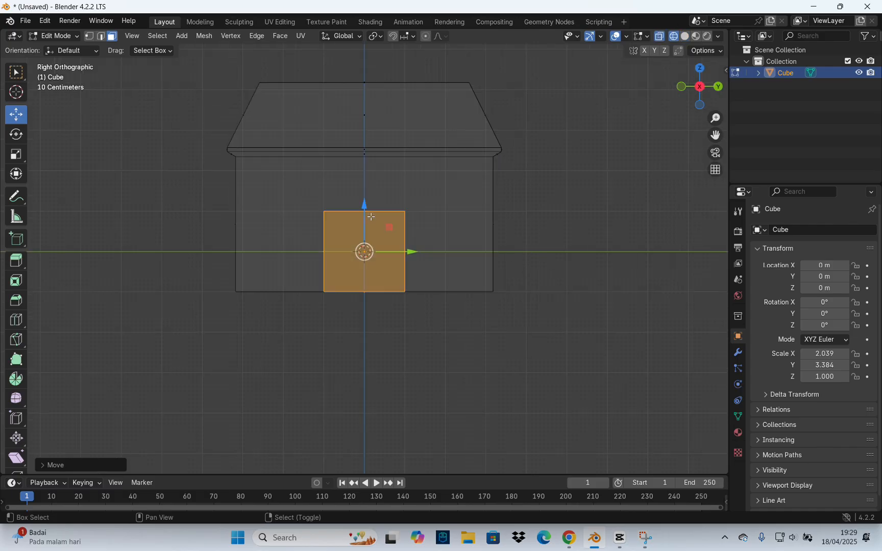
click(370, 211)
key(alt+z)
drag(365, 177, 370, 145)
key(l)
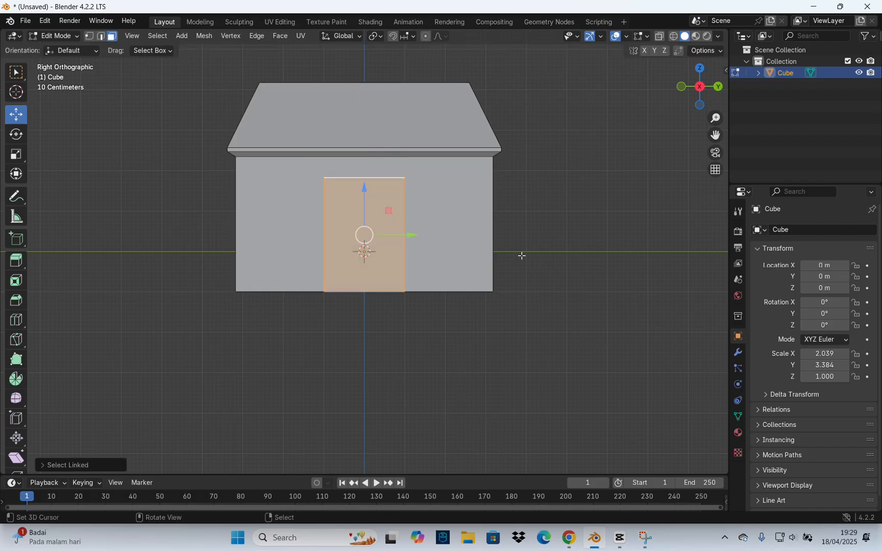
key(s)
key(x)
key(Escape)
key(s)
key(z)
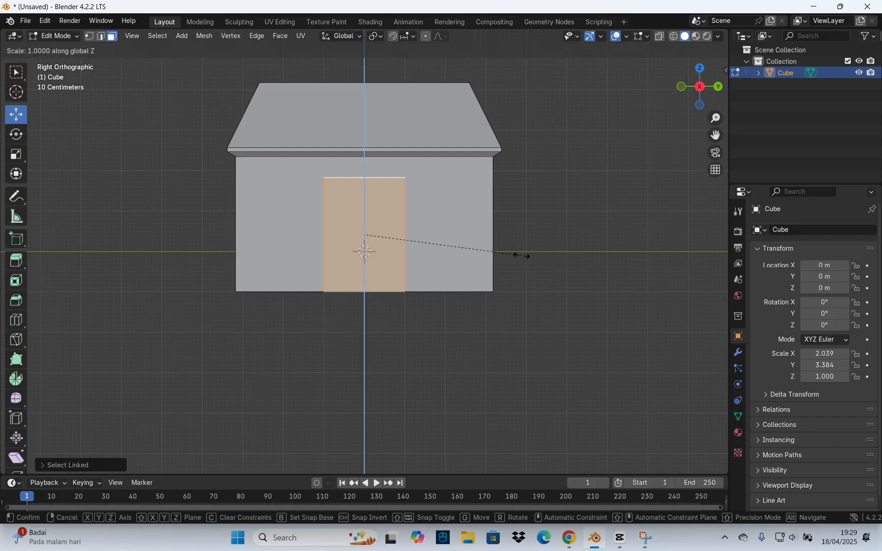
key(shift+x)
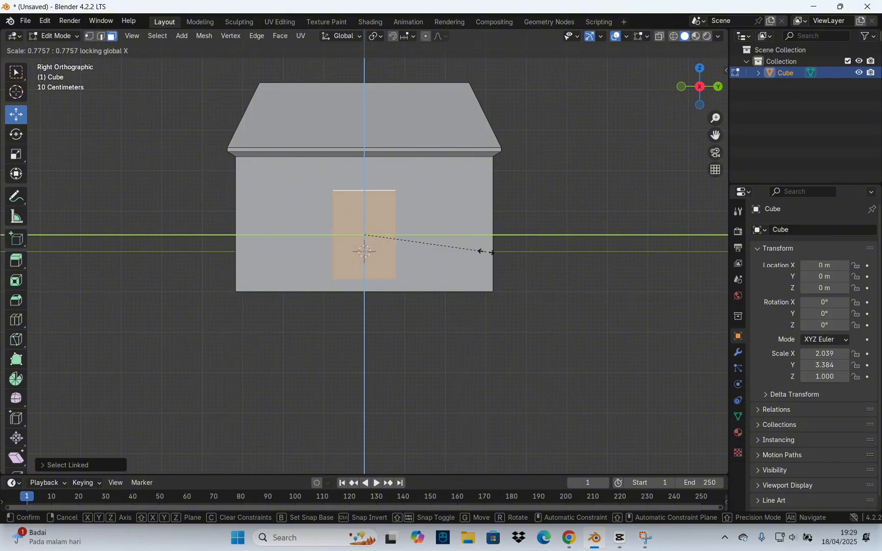
key(Escape)
Step: Scale the door block down along Y to make it narrower
key(s)
key(y)
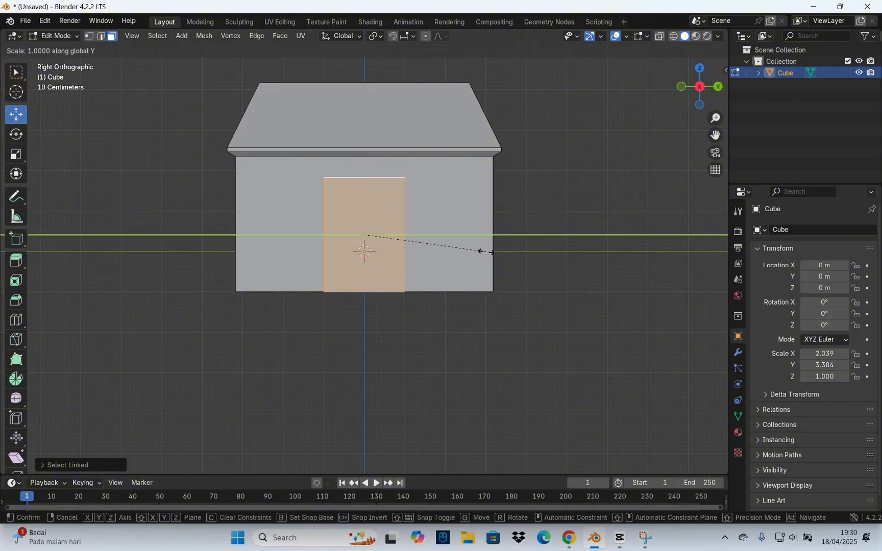
click(458, 251)
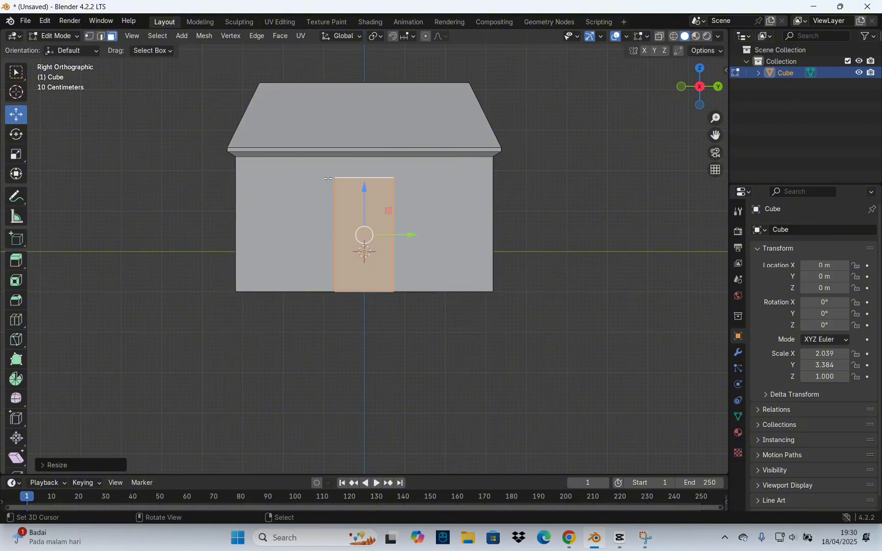
Step: Select the door block's top face and lower it along Z to shorten the door
key(alt+z)
key(2)
click(364, 178)
key(alt+z)
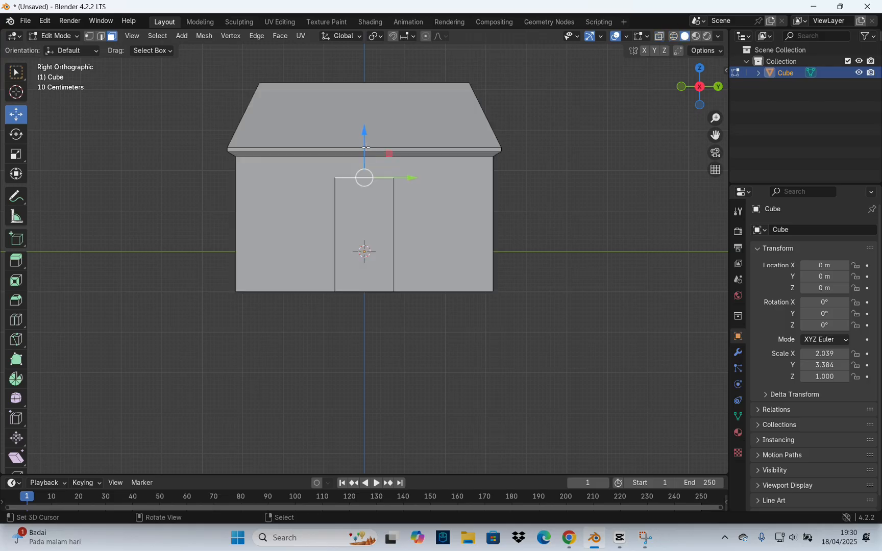
drag(360, 147, 359, 179)
middle_drag(360, 179, 494, 227)
shift+middle_drag(639, 255, 571, 243)
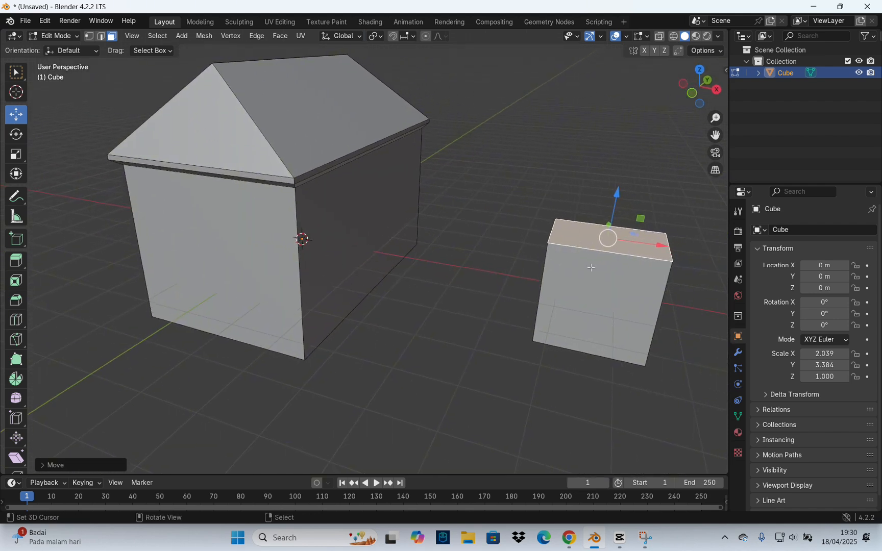
Step: Scale the whole door block along X to about 0.13 to make a thin slab, move it closer to the house, and deselect it
key(l)
shift+middle_drag(627, 275, 594, 268)
key(s)
key(x)
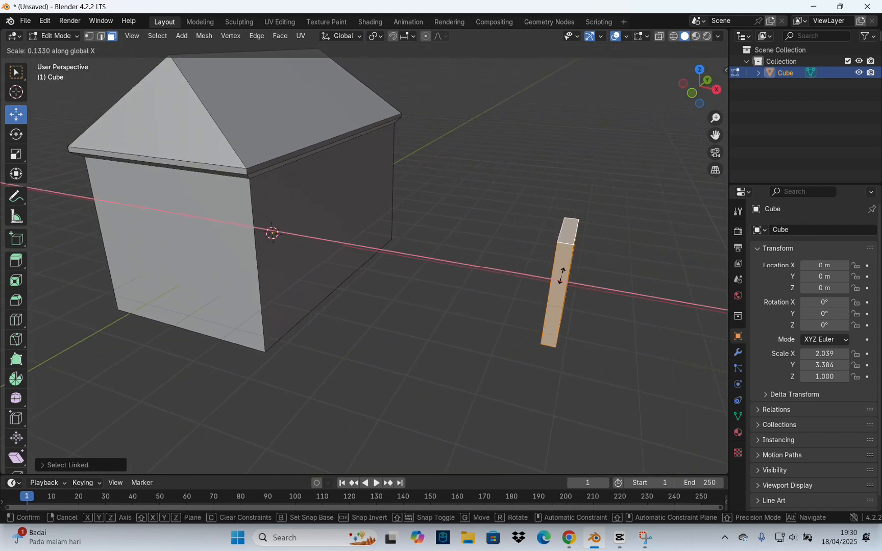
click(561, 276)
drag(595, 285, 499, 270)
click(574, 268)
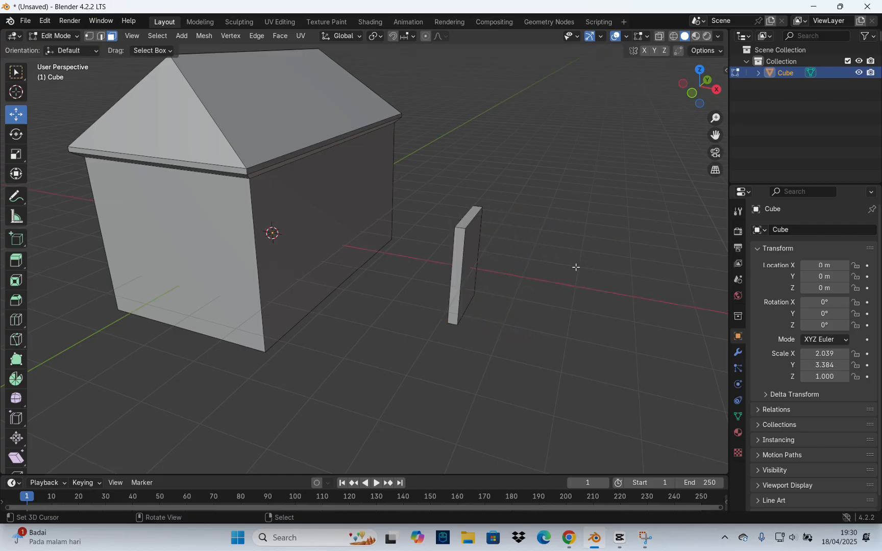
Step: Select the four border edges of the door slab's front face in edge select mode
scroll(575, 268, up, 2)
key(2)
middle_drag(575, 268, 516, 259)
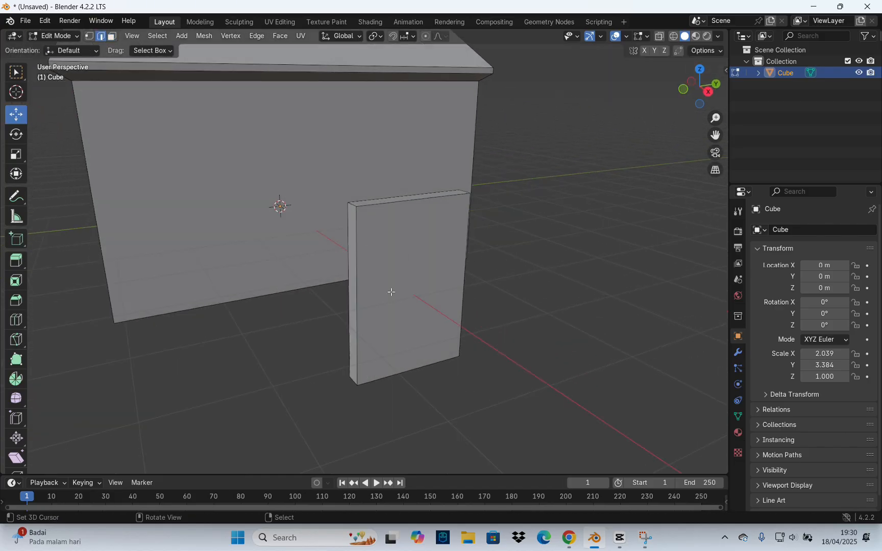
scroll(386, 247, up, 1)
middle_drag(388, 245, 397, 261)
scroll(397, 261, up, 1)
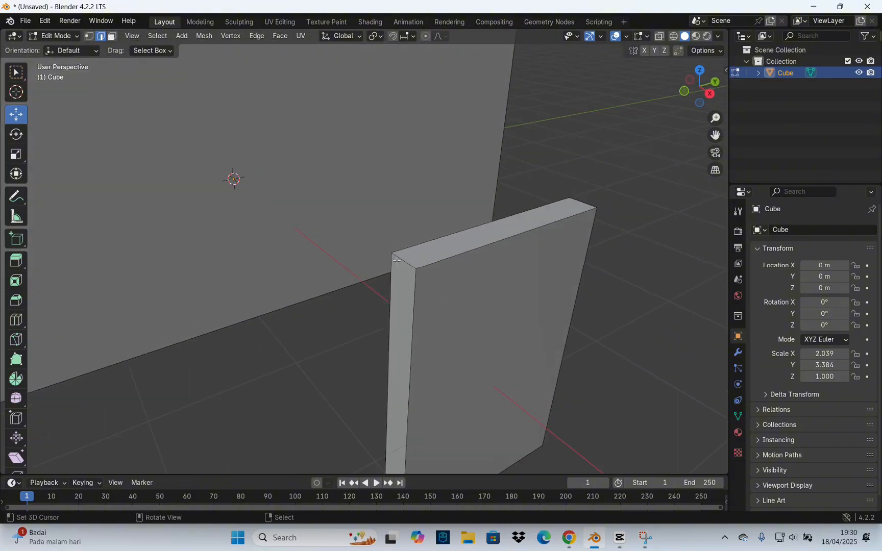
alt+right_click(444, 260)
alt+shift+right_click(416, 287)
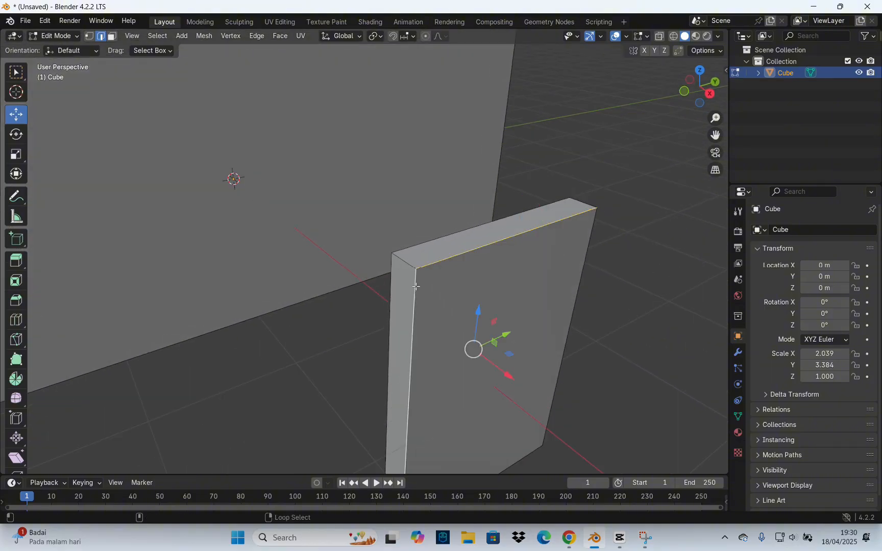
key(shift+z)
shift+middle_drag(439, 352, 408, 310)
key(shift+z)
shift+right_click(454, 406)
shift+right_click(502, 344)
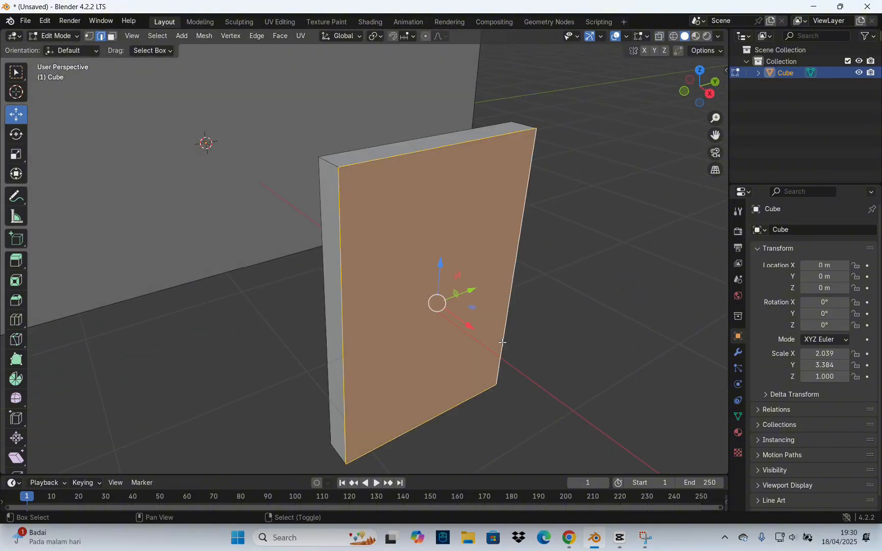
Step: Add the four border edges of the door slab's back face to the selection
key(shift+z)
shift+right_click(488, 322)
shift+right_click(438, 387)
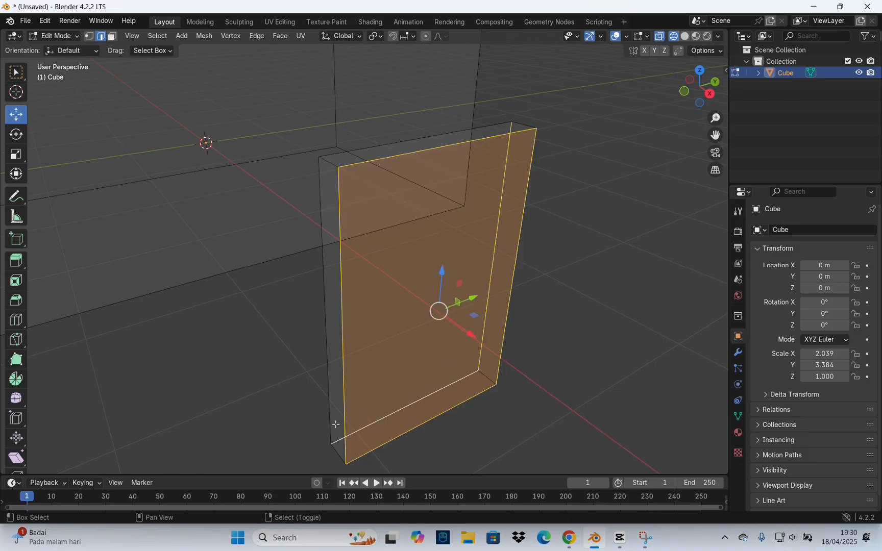
shift+right_click(325, 407)
shift+right_click(380, 152)
key(shift+z)
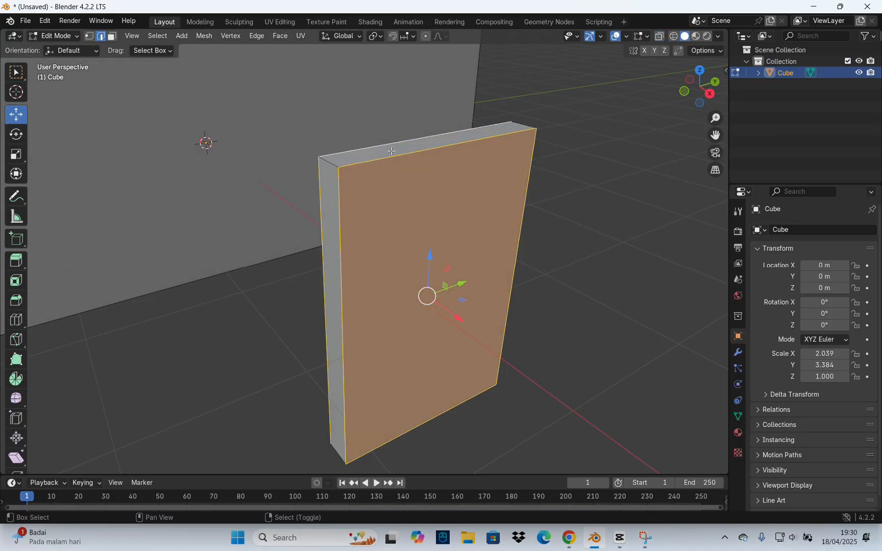
Step: Bevel the selected door edges with 3 segments and an offset of about 0.04 m, and clear the selection
middle_drag(419, 171, 499, 209)
key(ctrl+b)
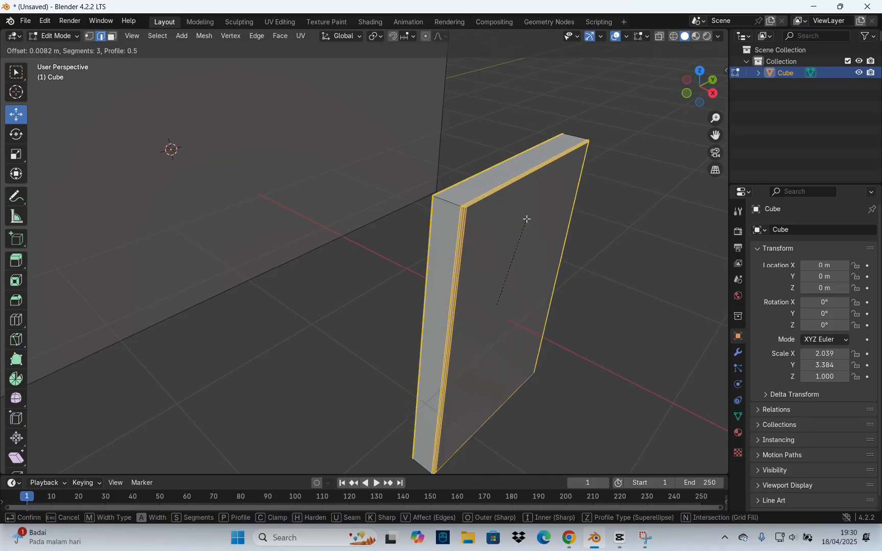
scroll(528, 220, up, 2)
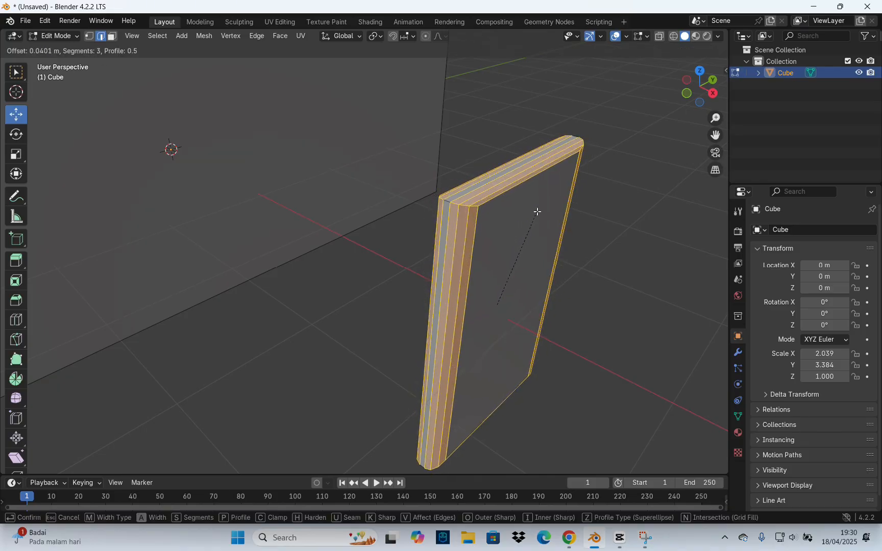
click(538, 214)
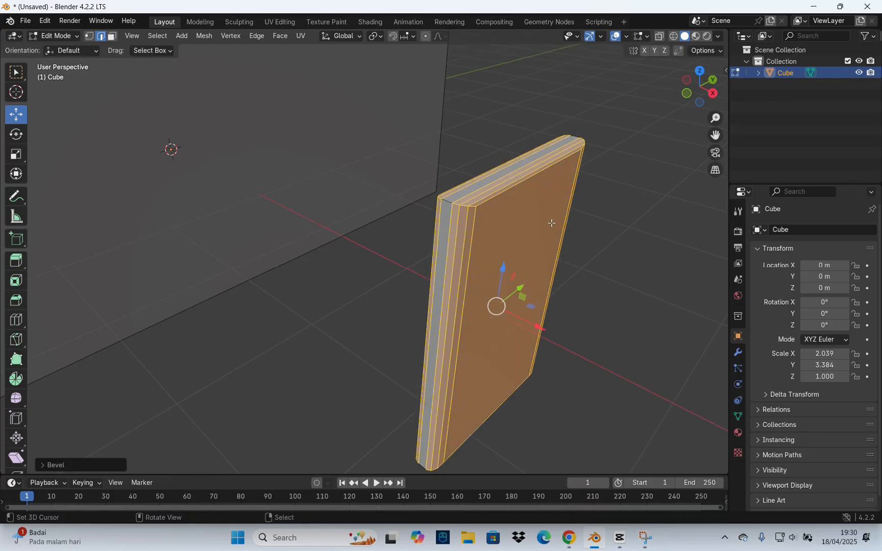
click(646, 255)
Step: Add one horizontal loop cut around the door and slide it up by about 0.28, above the middle
key(3)
middle_drag(643, 254, 436, 256)
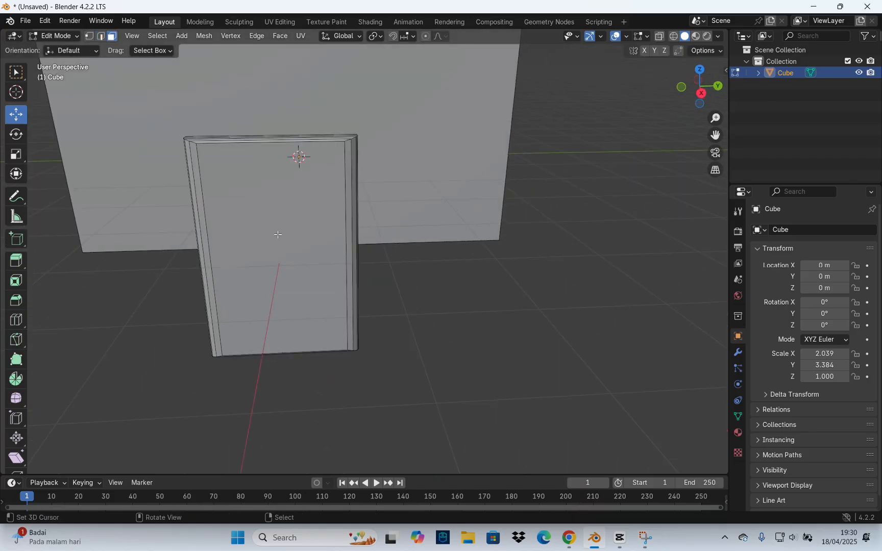
key(ctrl+r)
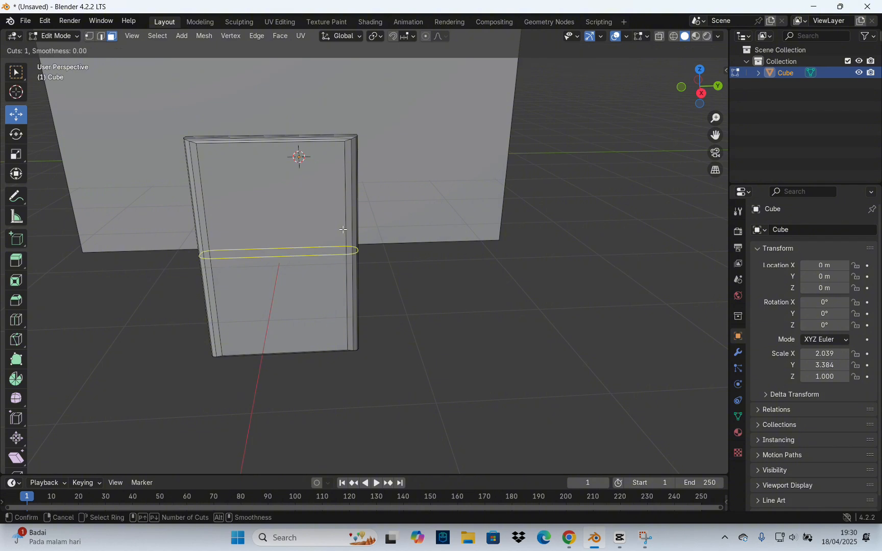
click(344, 229)
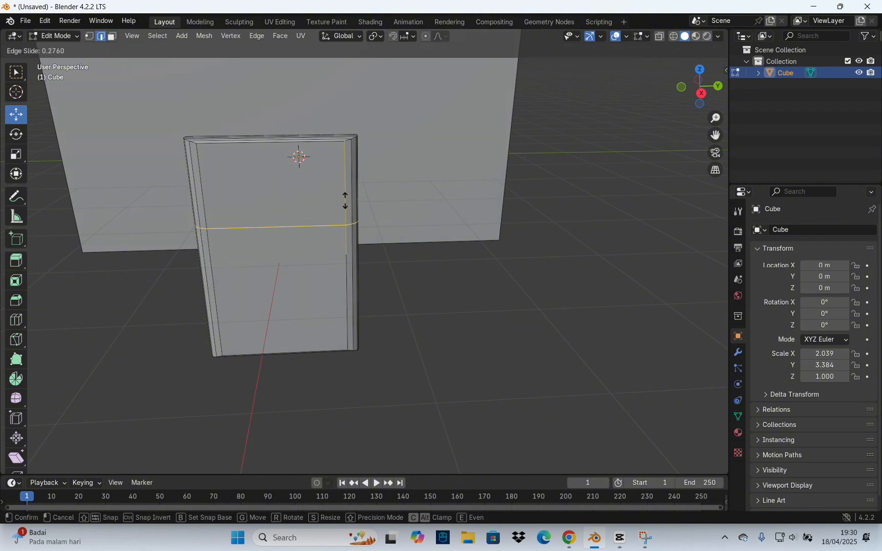
click(344, 197)
Step: Inset the door's upper front face by about 0.02 m
click(320, 189)
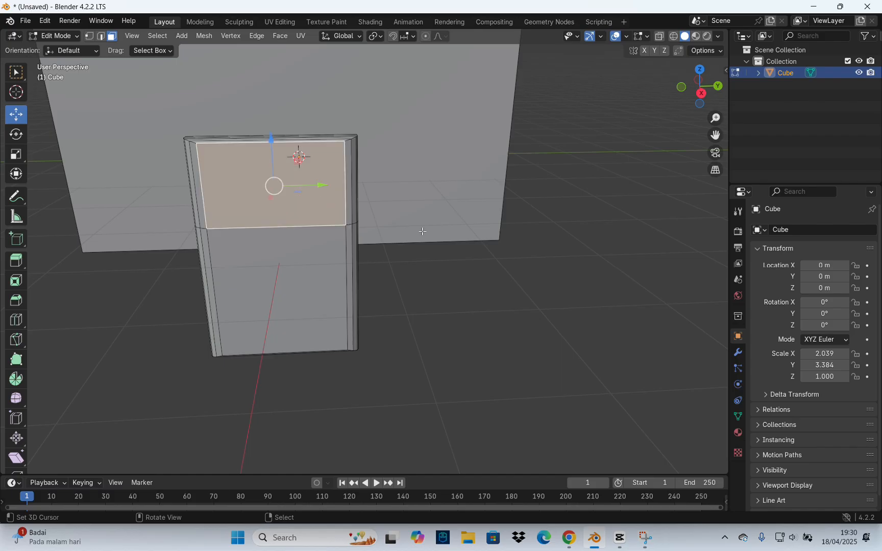
key(i)
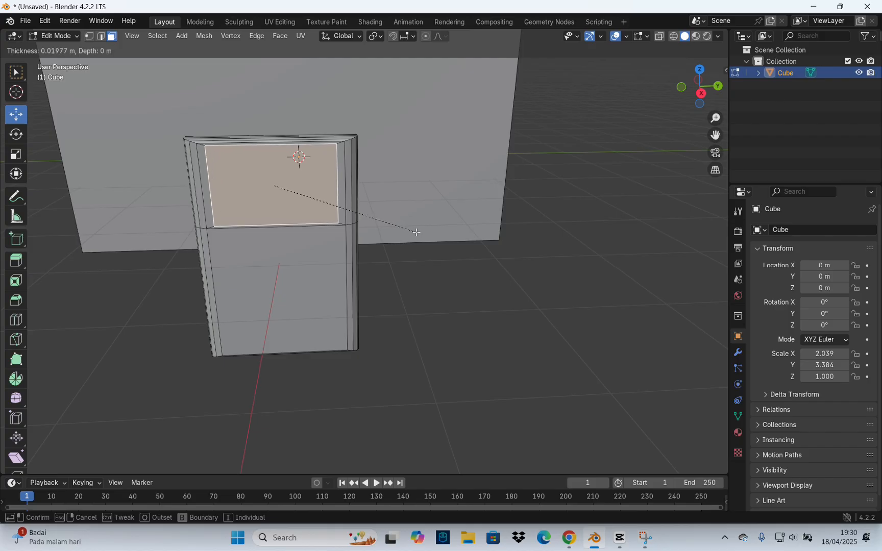
click(416, 232)
Step: Scale the inset panel down along Z and slightly up along Y to even out its border
key(s)
key(z)
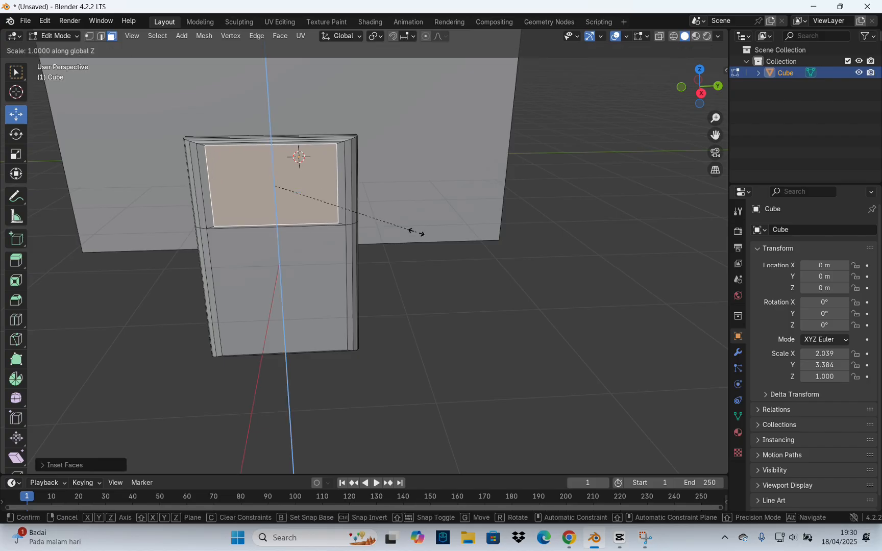
click(400, 231)
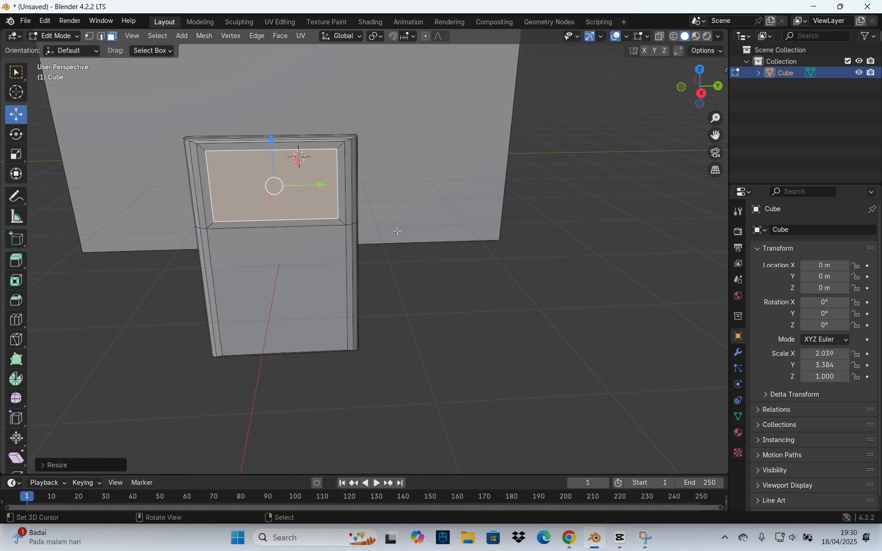
key(s)
key(y)
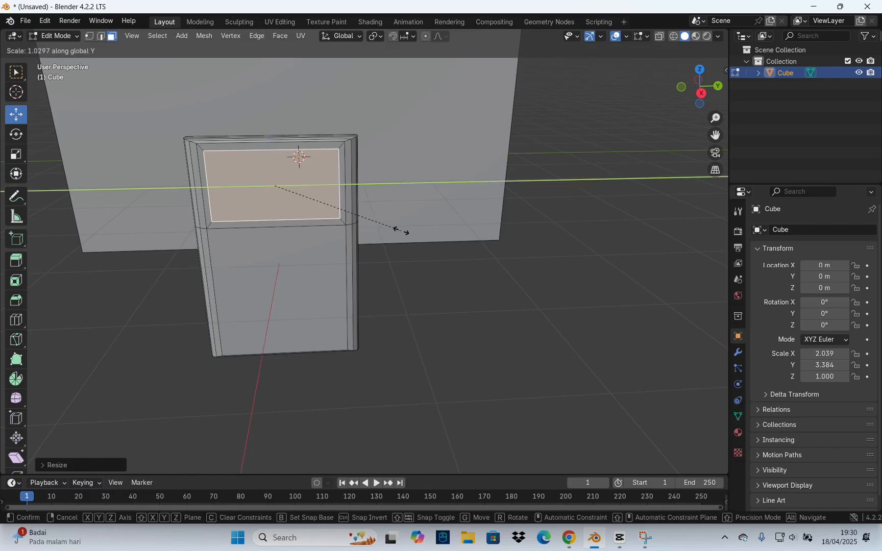
click(401, 231)
Step: Extrude the inset upper panel slightly inward to recess it into the door
middle_drag(432, 234, 528, 292)
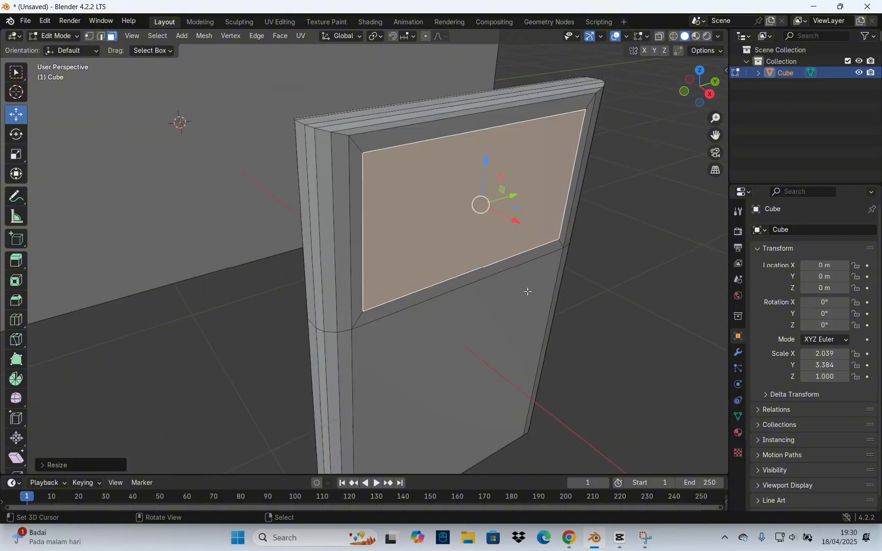
key(e)
click(545, 305)
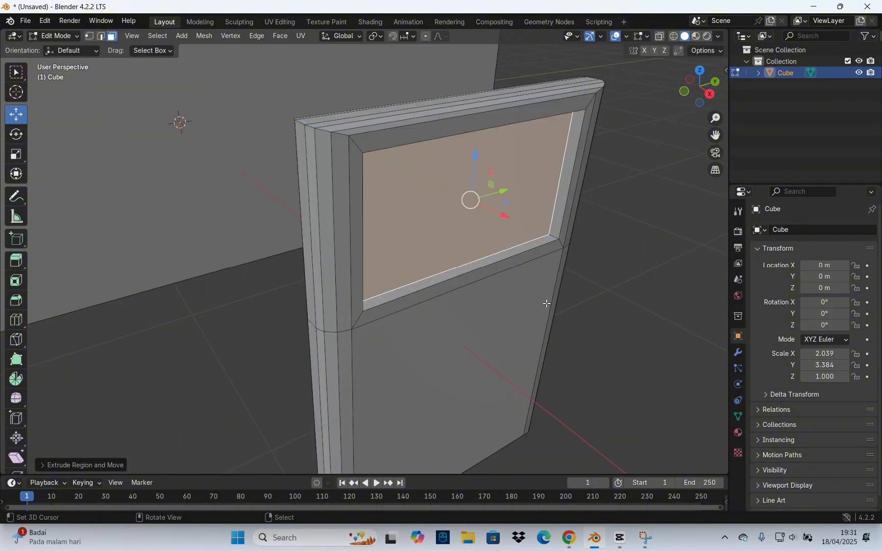
Step: Add a cylinder and move it out of the house along X to just behind the door
scroll(572, 312, down, 3)
click(572, 312)
mouse_move(468, 278)
middle_down()
mouse_move(420, 260)
mouse_move(472, 289)
mouse_move(482, 285)
mouse_move(470, 292)
middle_up()
scroll(459, 276, down, 3)
key(shift+a)
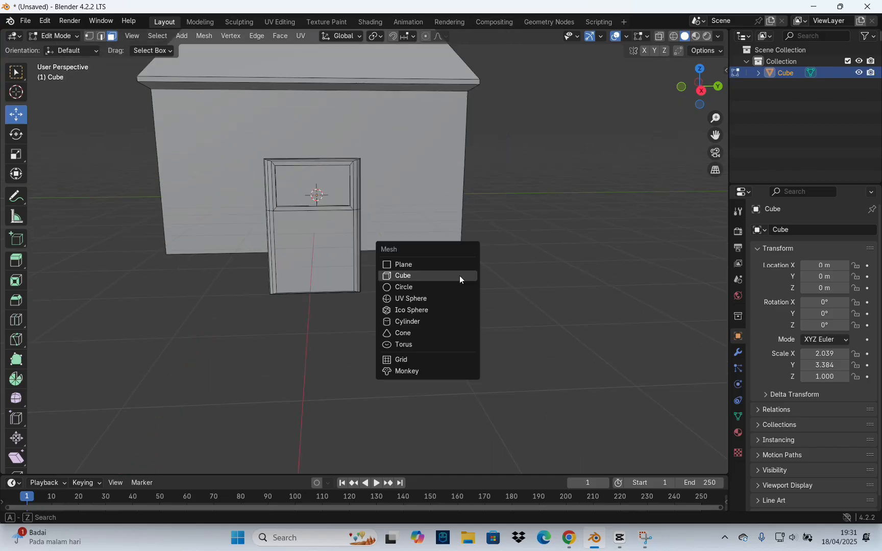
click(432, 320)
middle_drag(406, 253, 362, 237)
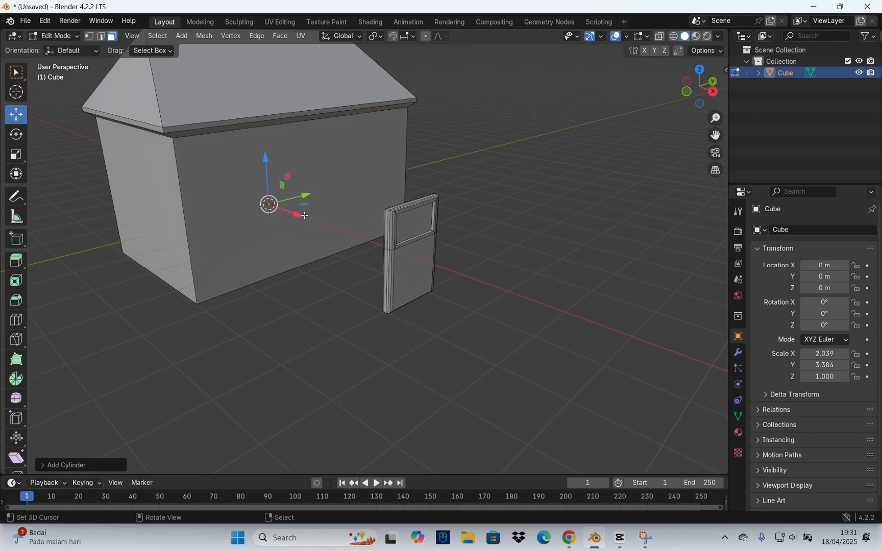
key(g)
click(377, 253)
Step: Rotate the cylinder 90° around the Y axis so it faces the door
middle_drag(467, 252, 531, 239)
text(ry90)
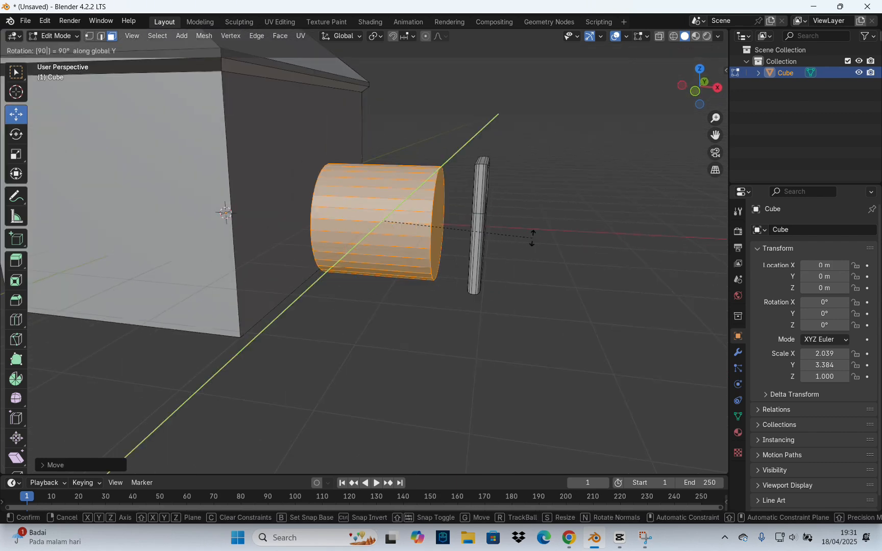
key(Return)
middle_drag(531, 238, 608, 136)
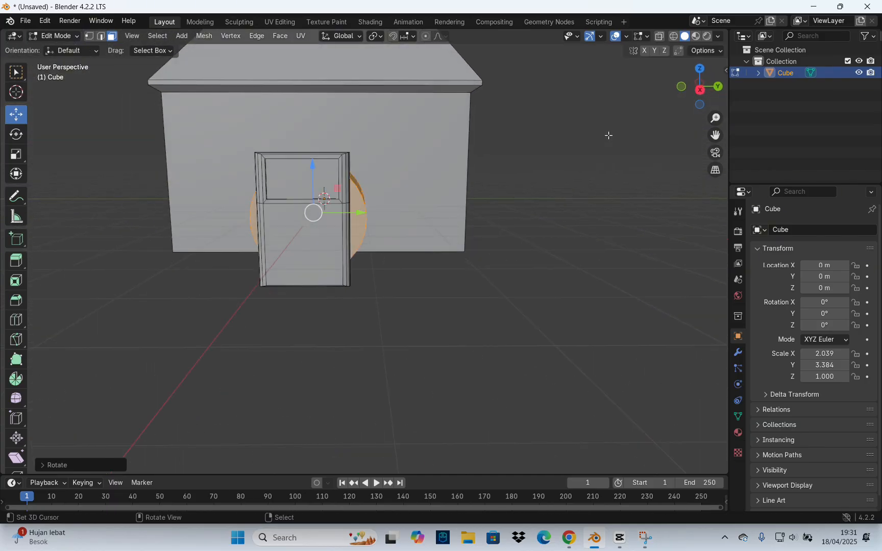
Step: Scale the cylinder down along Y and Z only, keeping its X length, to door-knob diameter
click(700, 91)
scroll(427, 289, up, 5)
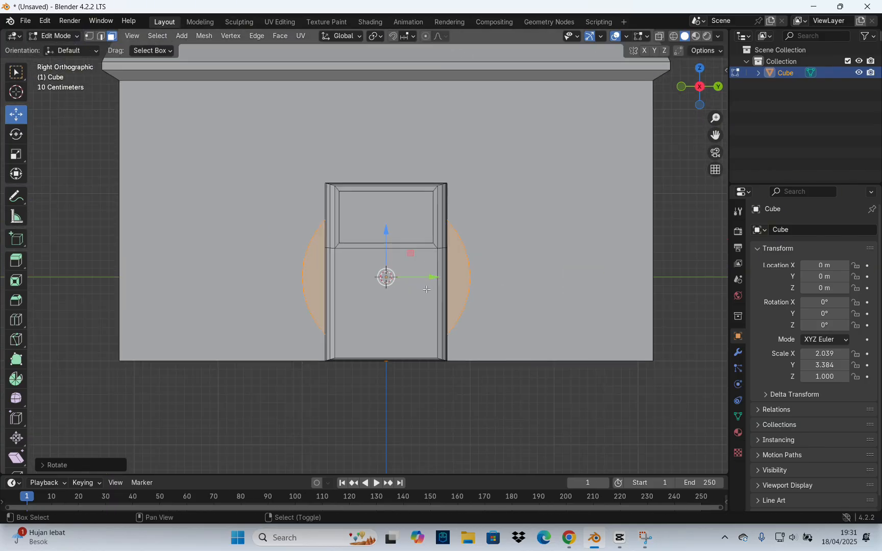
key(alt+z)
key(s)
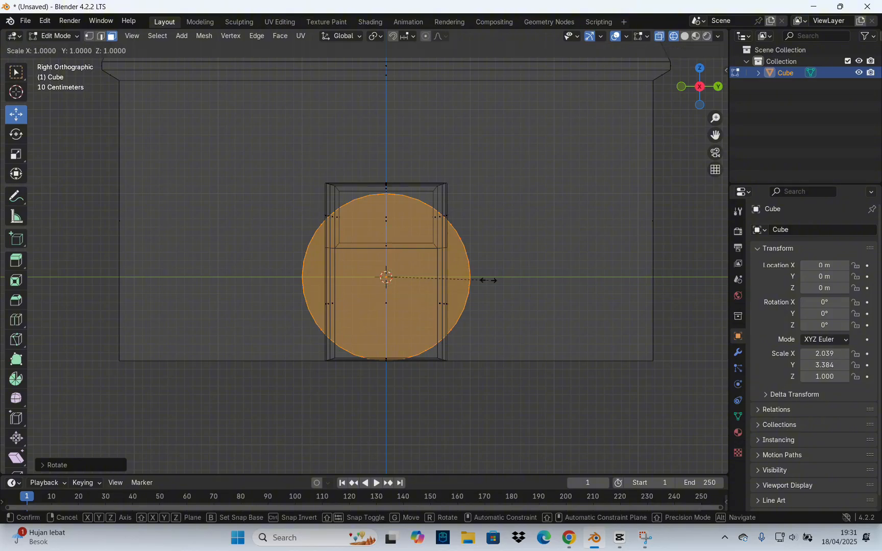
key(z)
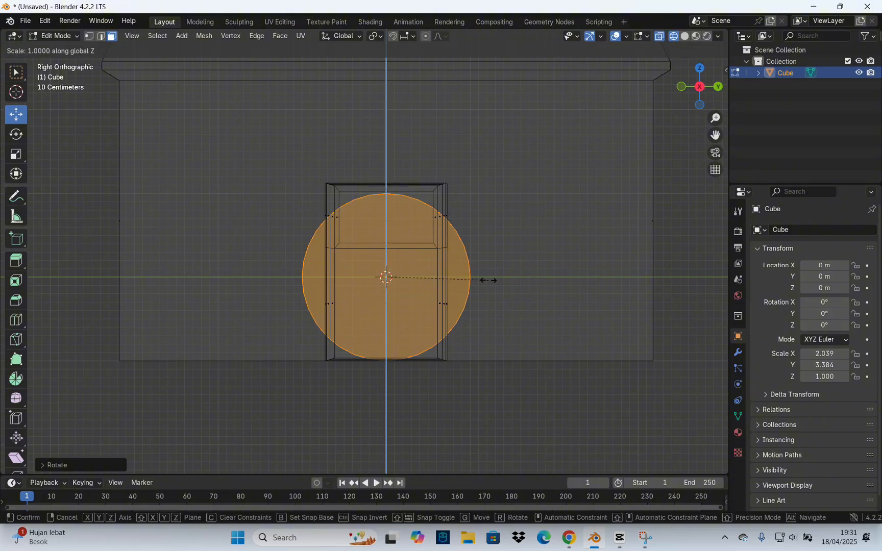
key(shift+x)
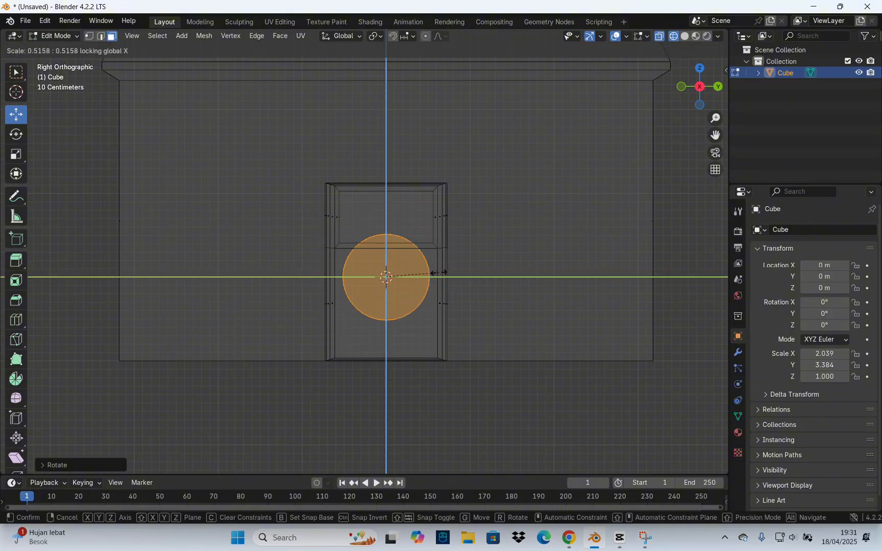
click(396, 272)
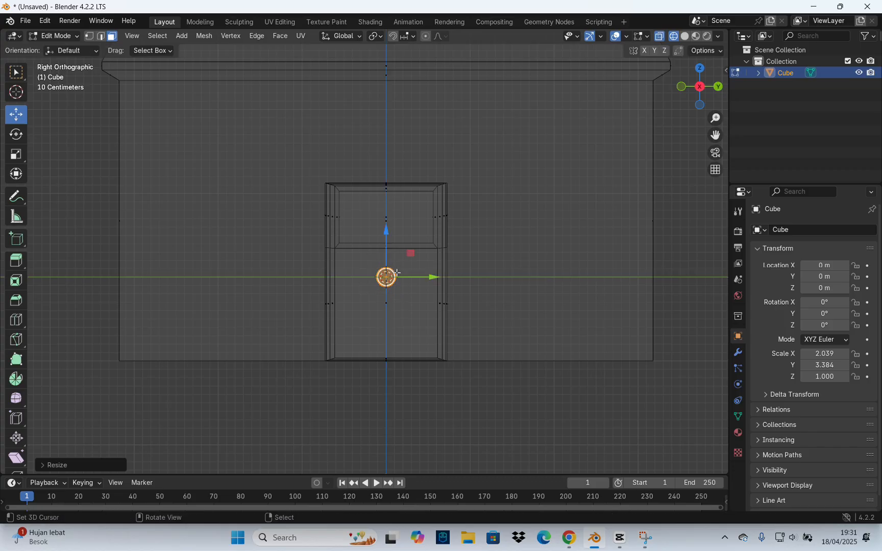
Step: Move the thin cylinder along Y toward the door's edge and along X so it passes through the door
drag(424, 279, 466, 280)
middle_drag(466, 279, 427, 250)
drag(428, 250, 478, 271)
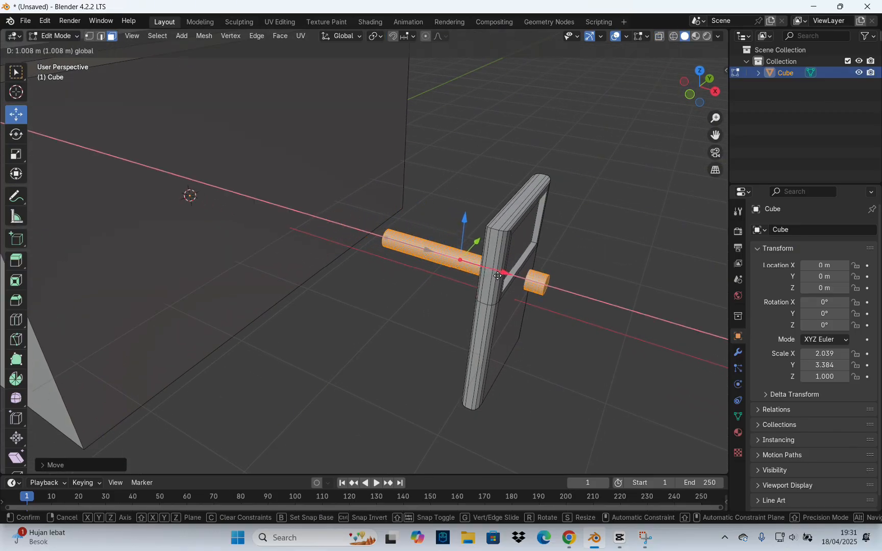
drag(494, 276, 494, 276)
Step: Shorten the cylinder into a knob by moving its rear end forward along X into the door
middle_drag(495, 277, 400, 244)
middle_drag(514, 282, 415, 240)
key(alt+z)
drag(410, 270, 365, 201)
key(alt+z)
drag(426, 241, 555, 295)
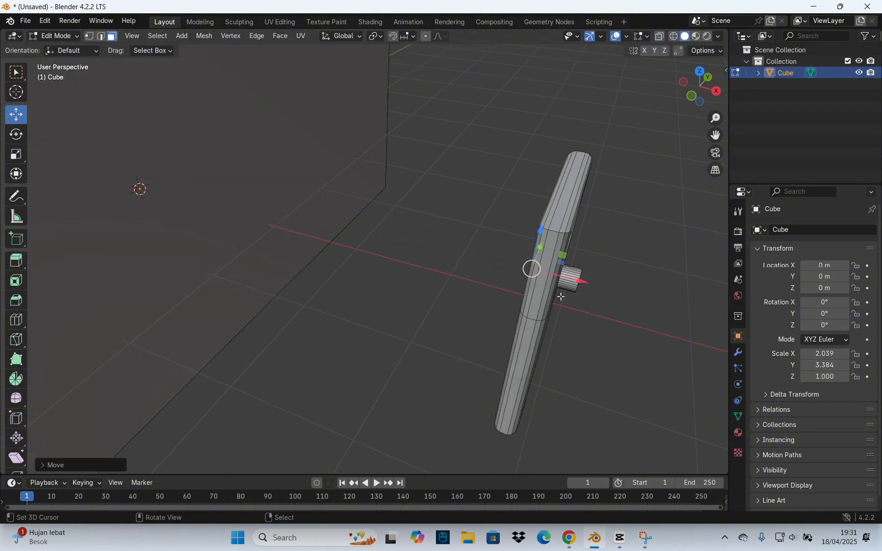
middle_drag(555, 296, 558, 247)
drag(556, 247, 562, 247)
middle_drag(561, 247, 519, 235)
click(656, 318)
middle_drag(655, 319, 560, 322)
key(2)
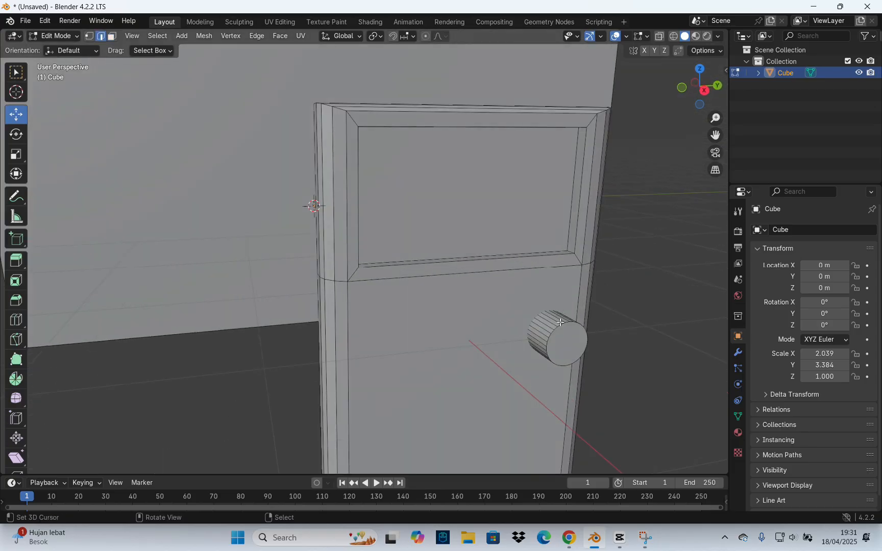
click(644, 378)
shift+middle_drag(644, 378, 571, 347)
scroll(565, 337, up, 3)
alt+click(509, 341)
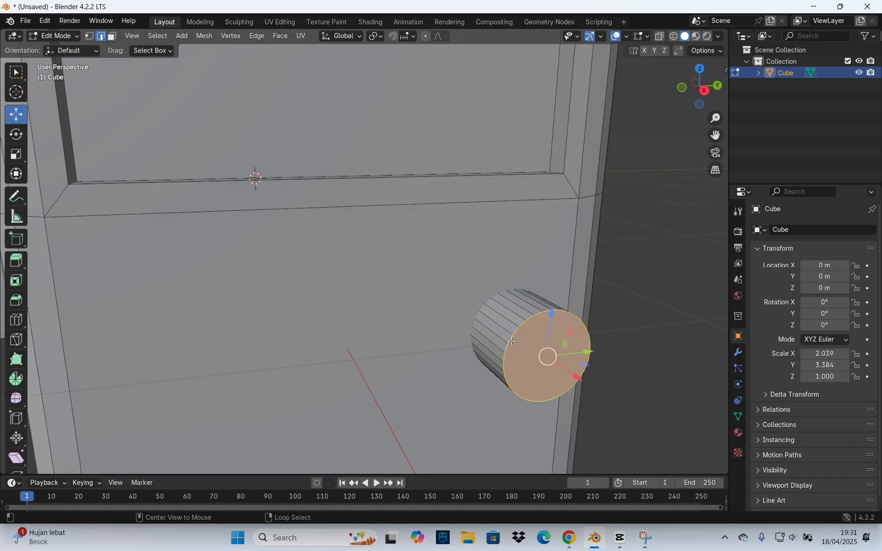
key(ctrl+b)
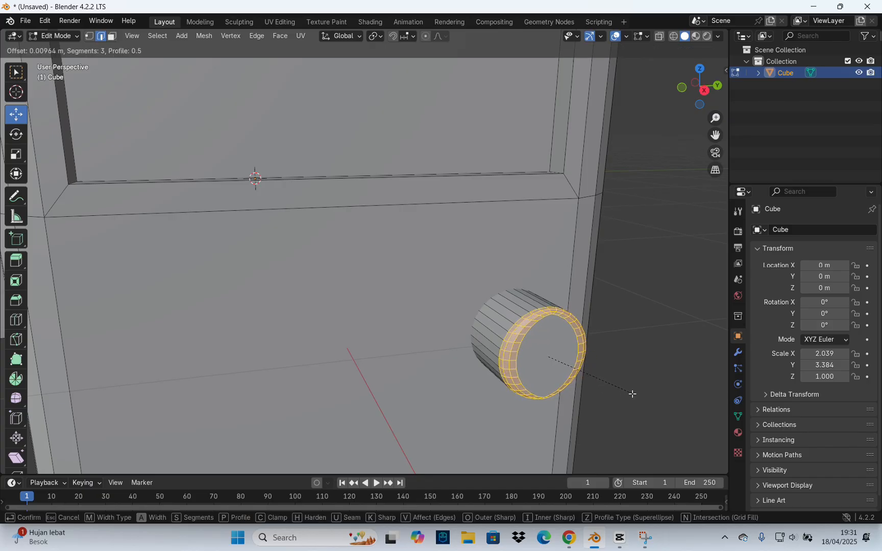
scroll(635, 396, up, 2)
key(Escape)
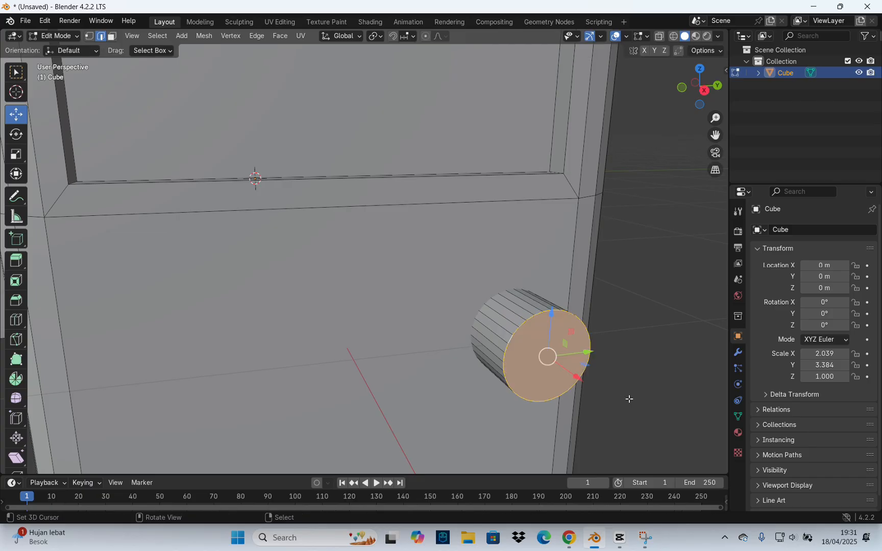
key(s)
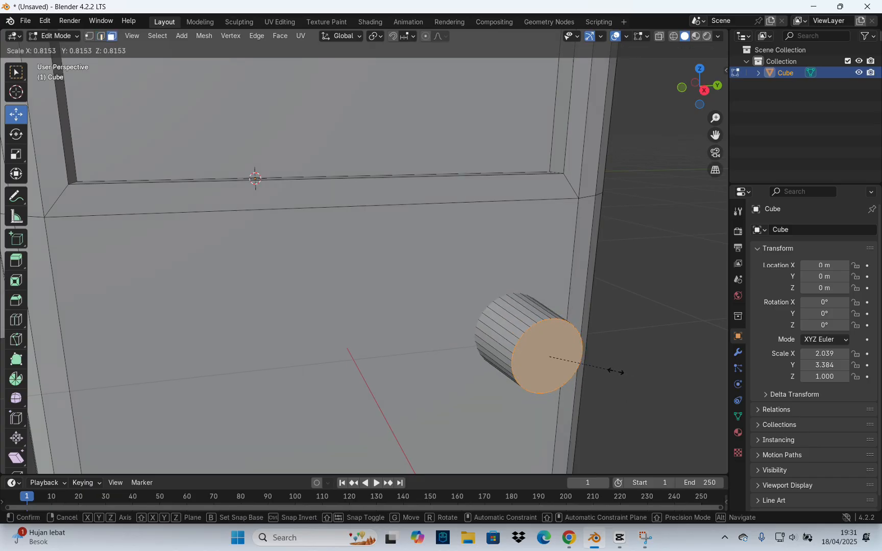
key(Escape)
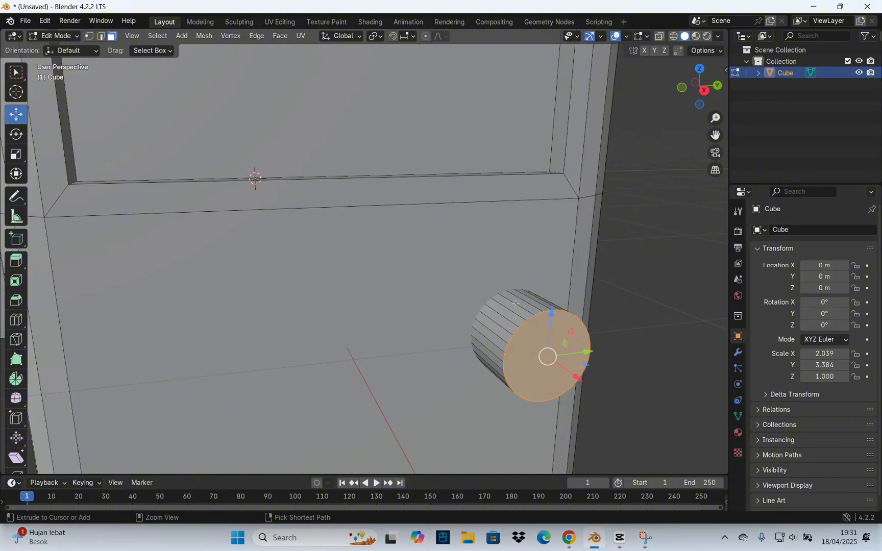
Step: Add a loop cut around the knob near the door and scale its front face down to taper it
key(e)
key(Escape)
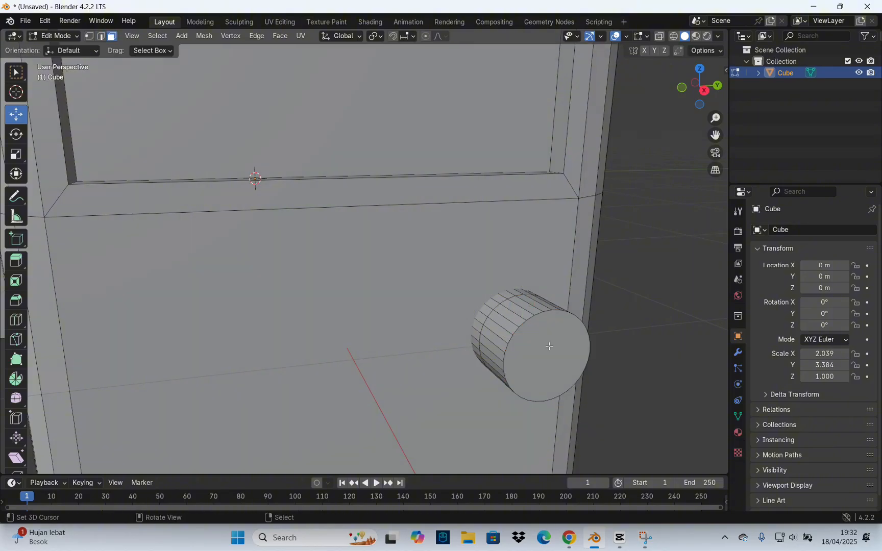
key(s)
click(526, 327)
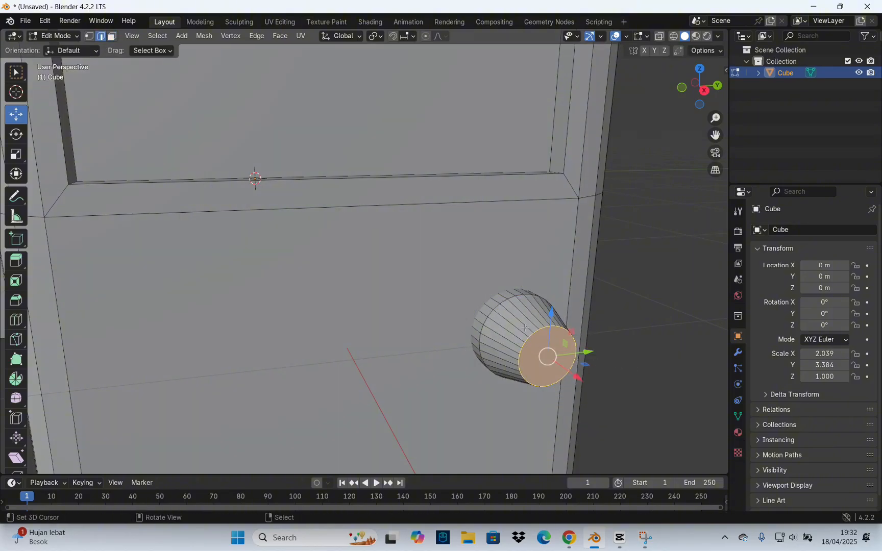
Step: Slide the knob's middle edge loop toward the front face by about 0.33
alt+click(493, 312)
key(g)
key(g)
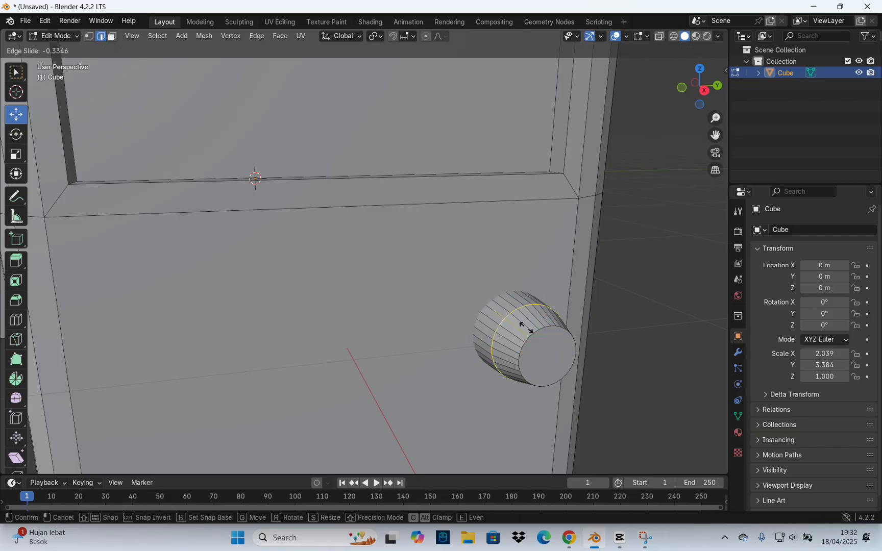
click(524, 328)
Step: Scale the knob's front face down slightly more to round off the end
right_click(554, 348)
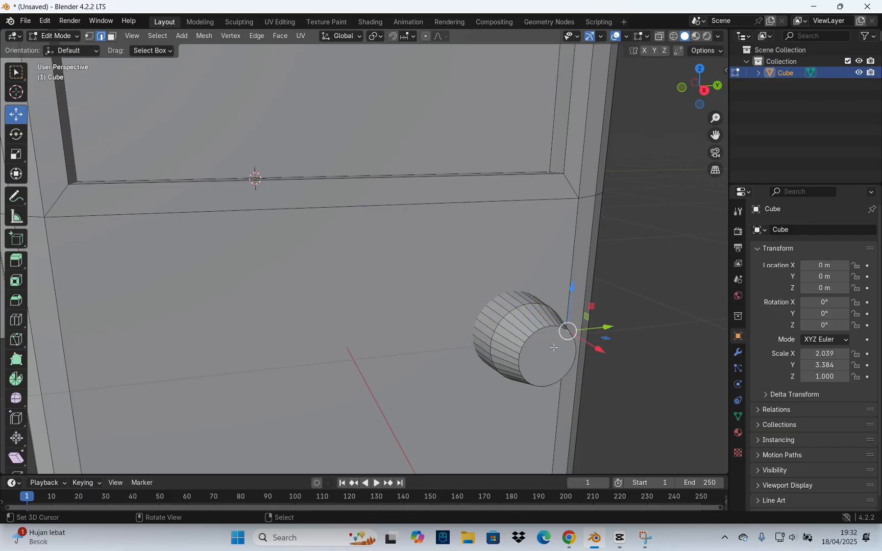
key(3)
right_click(557, 349)
key(s)
click(589, 355)
Step: Move the knob's rear edge loop inside the door forward along X by about 0.09 m
key(shift+z)
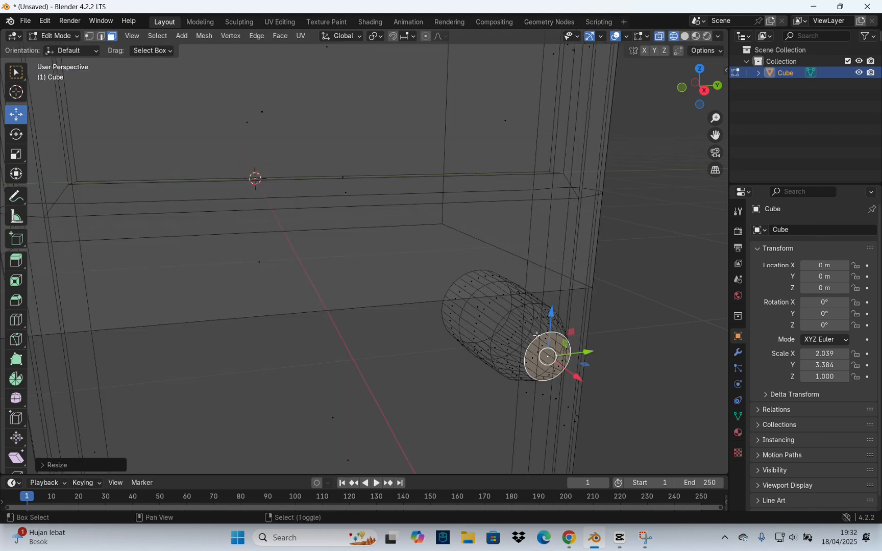
key(2)
alt+right_click(467, 301)
key(shift+z)
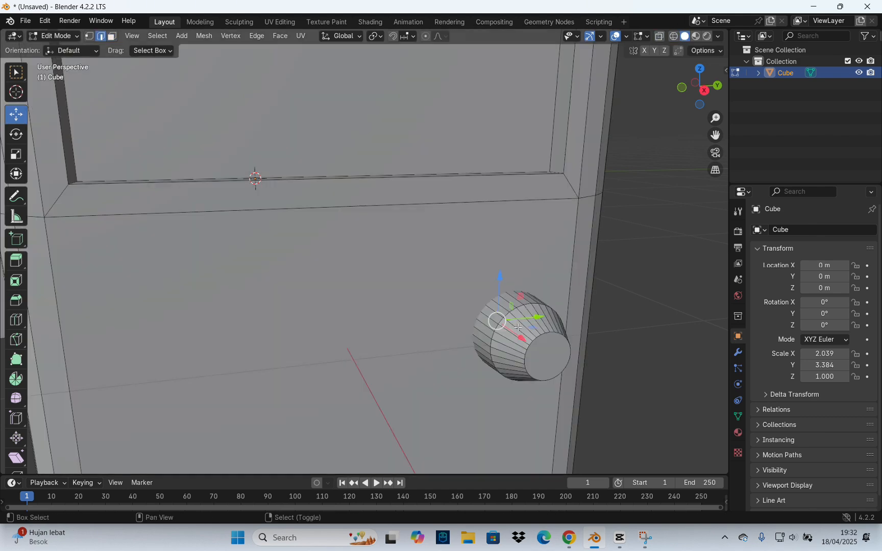
drag(517, 330, 518, 333)
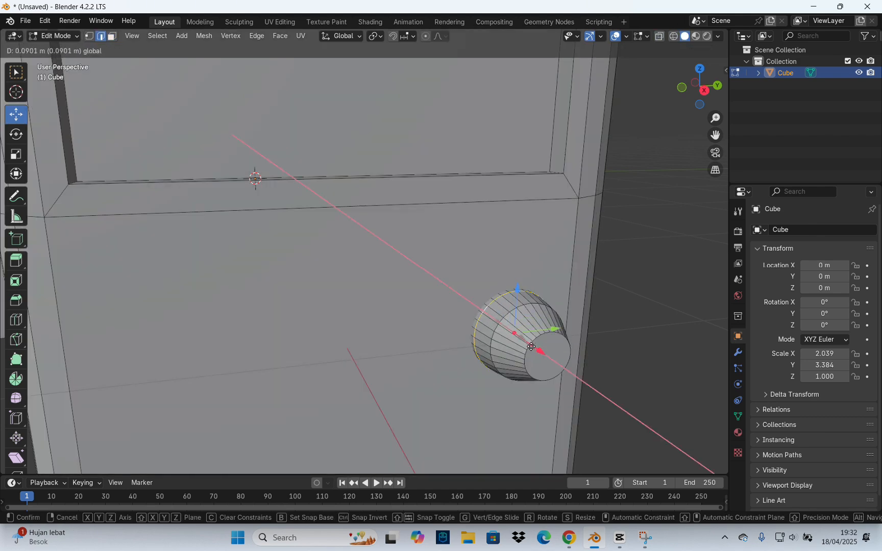
click(531, 347)
Step: Move the whole door together with its knob back along X against the house's front wall
scroll(512, 342, down, 10)
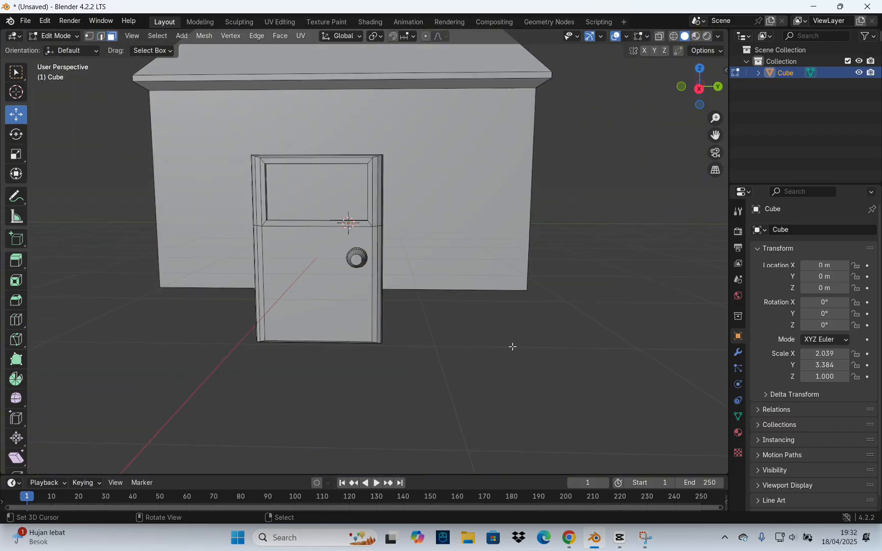
middle_drag(482, 338, 475, 291)
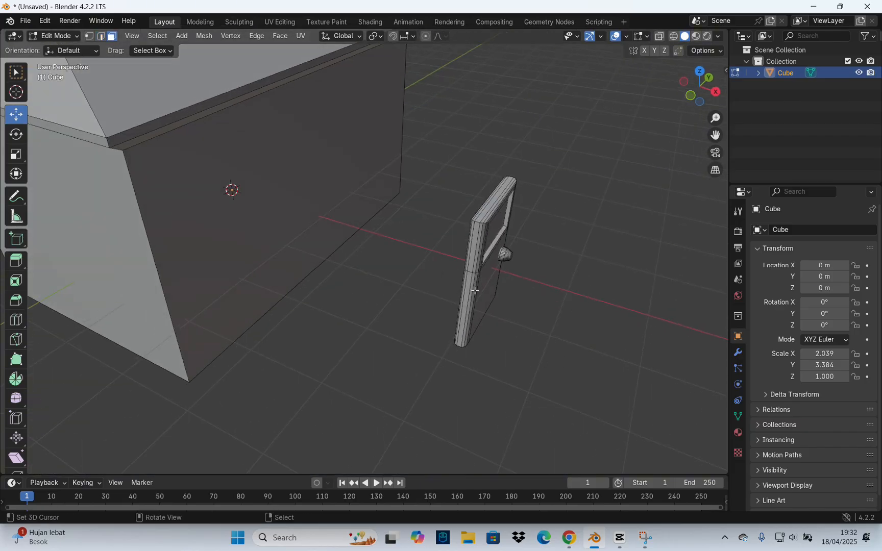
key(l)
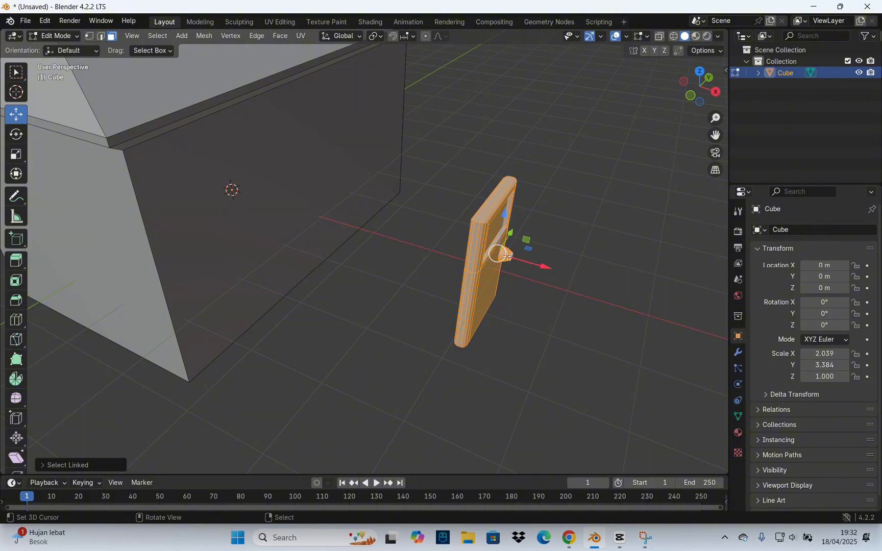
scroll(507, 256, down, 1)
key(g)
key(x)
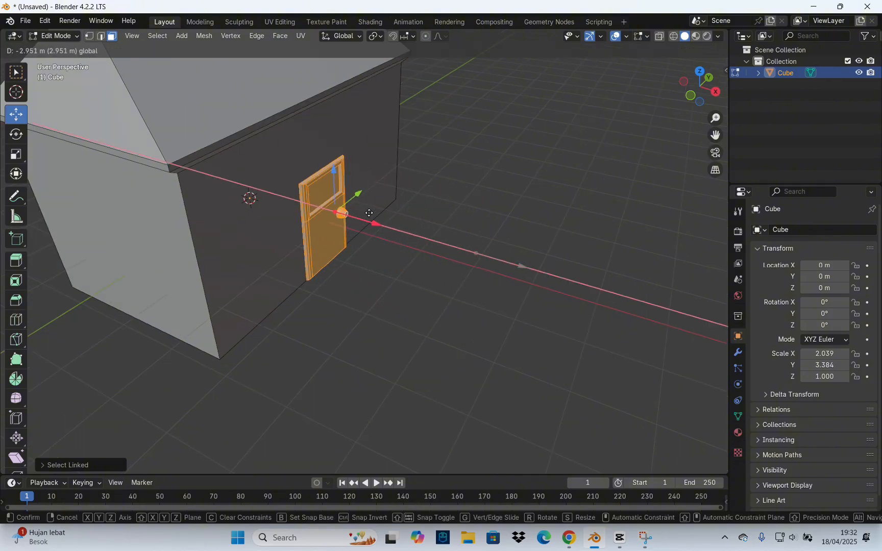
click(475, 236)
click(475, 236)
Step: Add a cube and move it along X out of the house to the open space in front of the door
middle_drag(474, 236, 388, 214)
scroll(413, 255, down, 2)
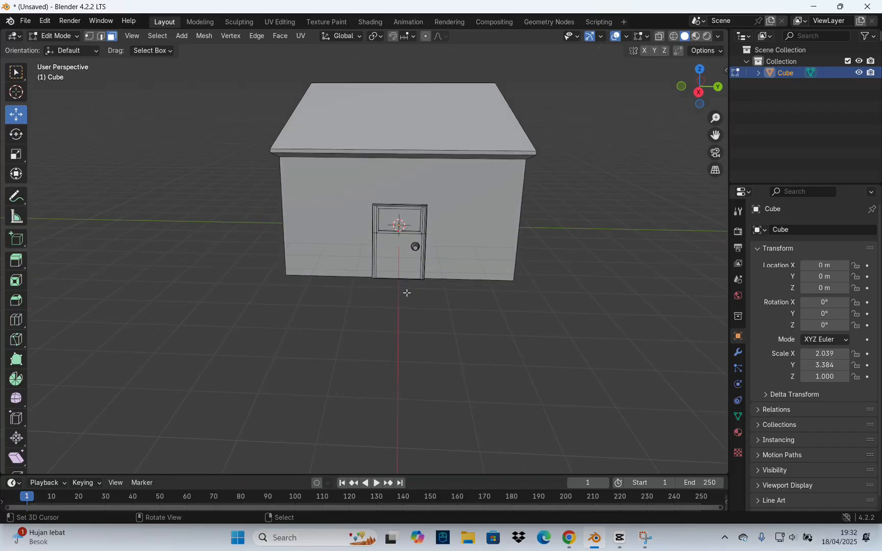
scroll(411, 276, up, 3)
key(shift+a)
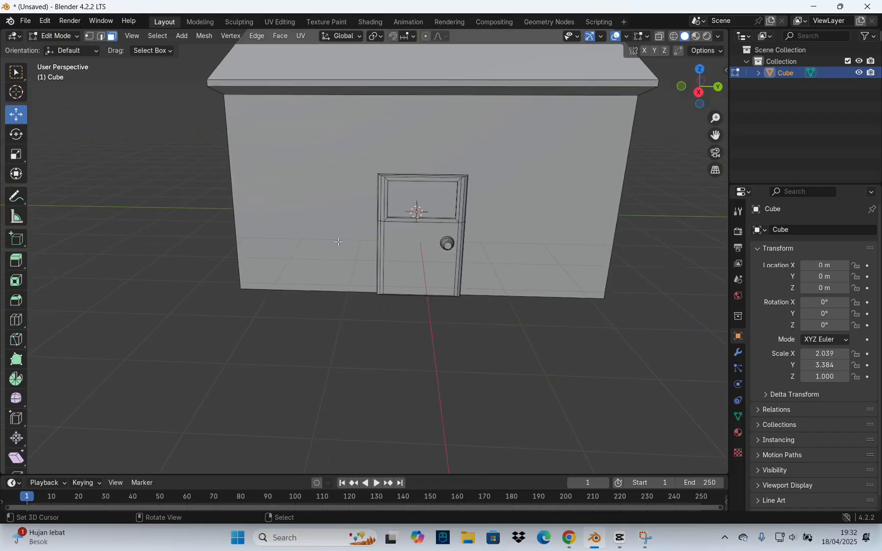
middle_drag(252, 158, 343, 199)
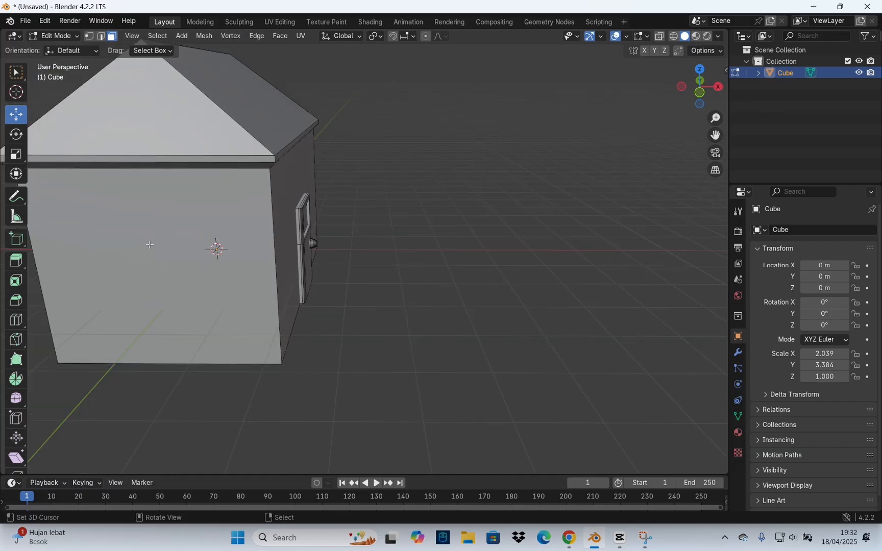
middle_drag(191, 242, 353, 261)
key(shift+a)
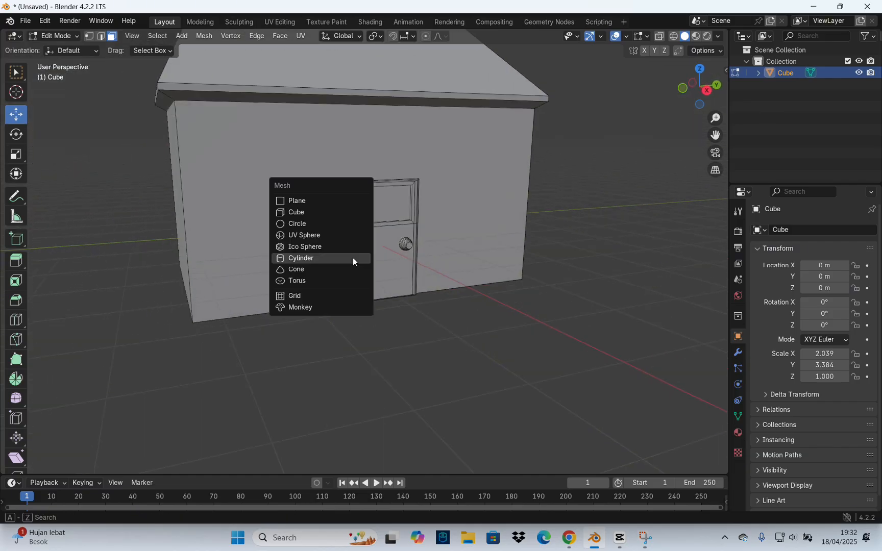
click(315, 212)
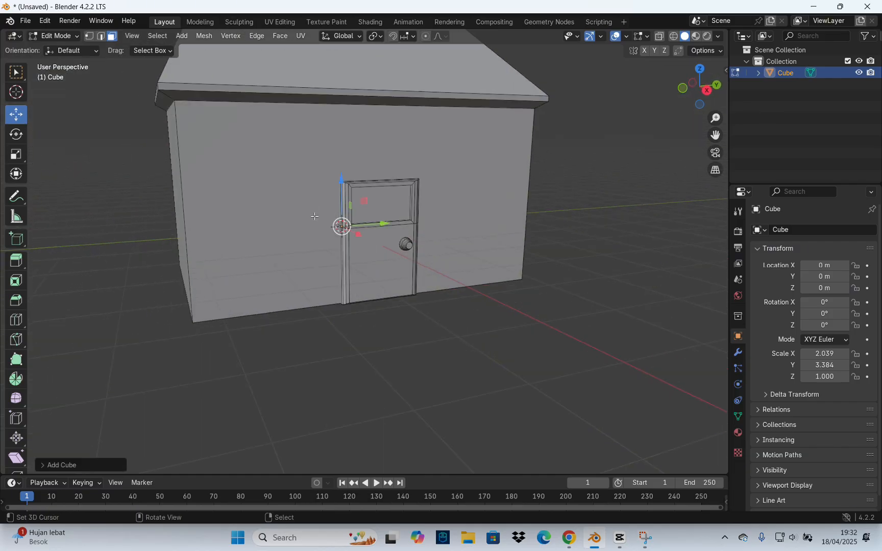
key(g)
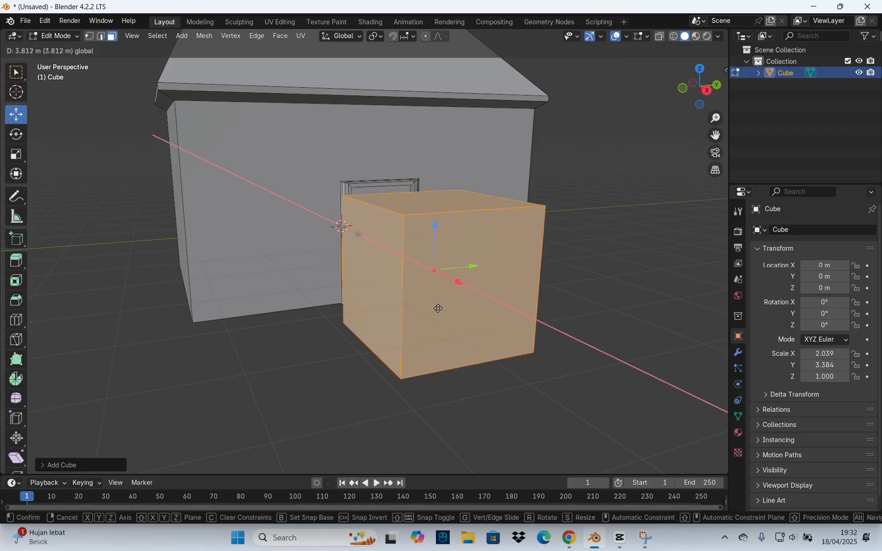
click(485, 365)
middle_drag(485, 365, 537, 262)
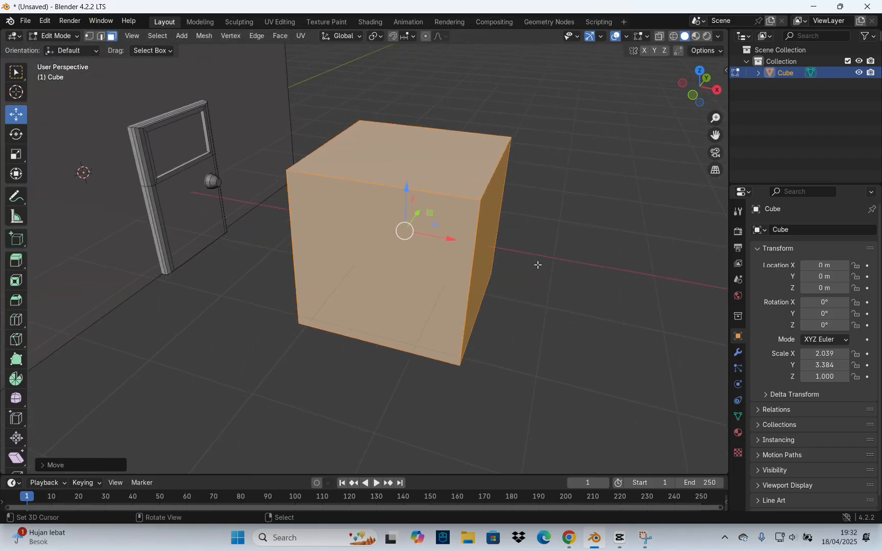
Step: Scale the cube down along X into a thin upright slab in front of the door
key(s)
key(x)
click(419, 236)
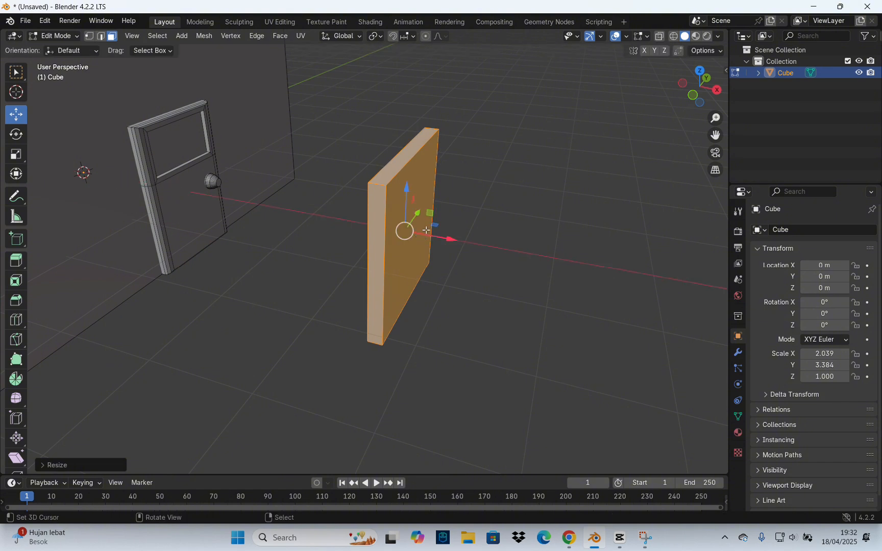
middle_drag(424, 232, 535, 271)
click(628, 310)
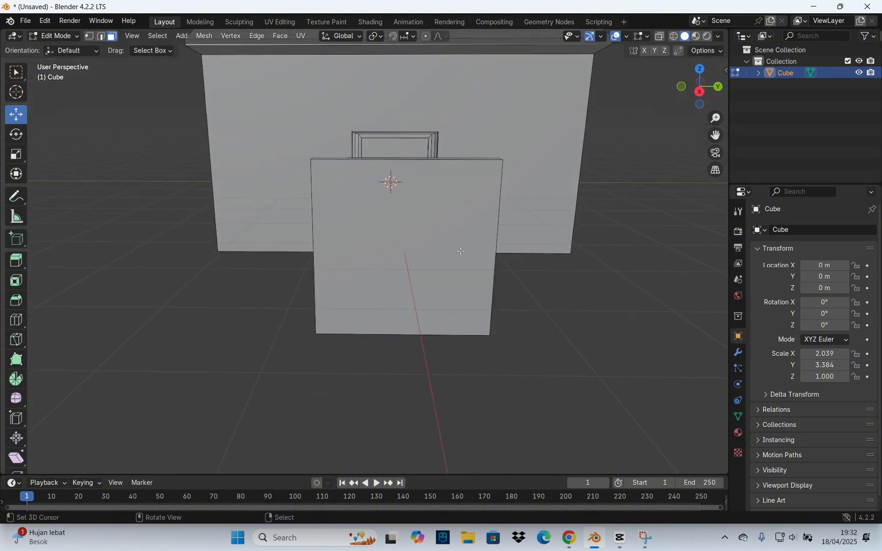
scroll(460, 251, up, 2)
scroll(461, 251, down, 1)
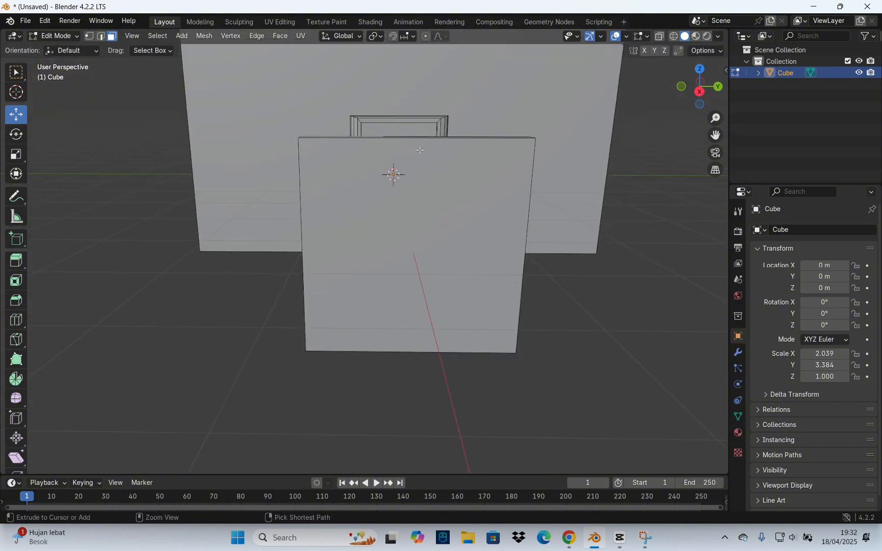
key(ctrl+r)
key(Escape)
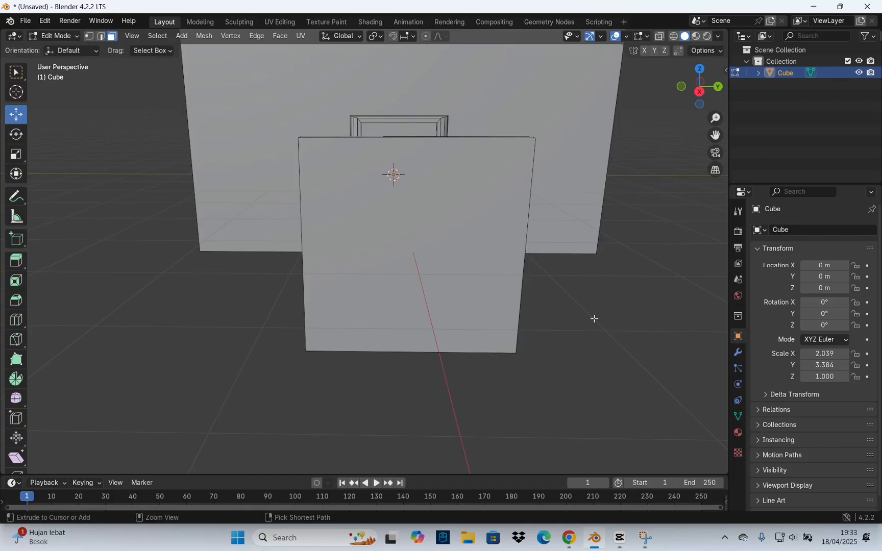
Step: Inset the slab's front face to leave a frame border, and scale the inset face slightly down along Z
click(458, 234)
middle_drag(459, 235, 571, 285)
key(i)
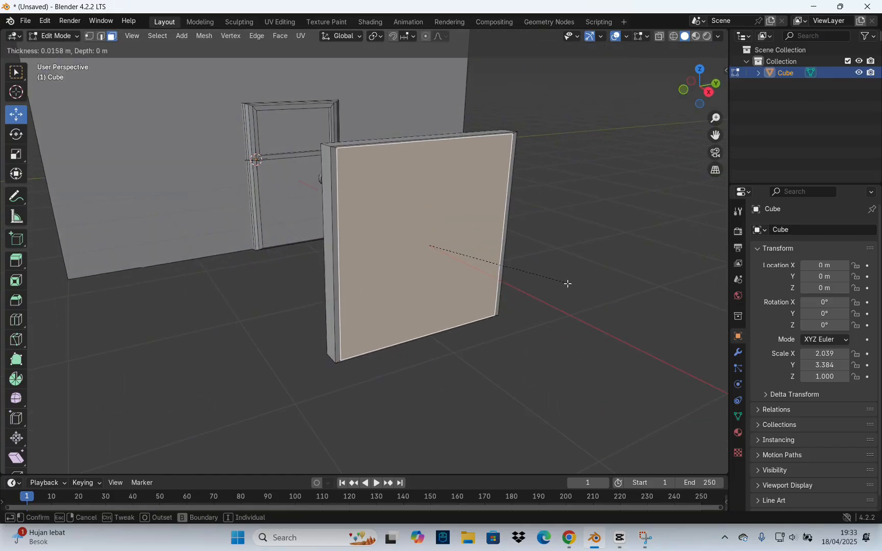
click(561, 283)
key(s)
key(z)
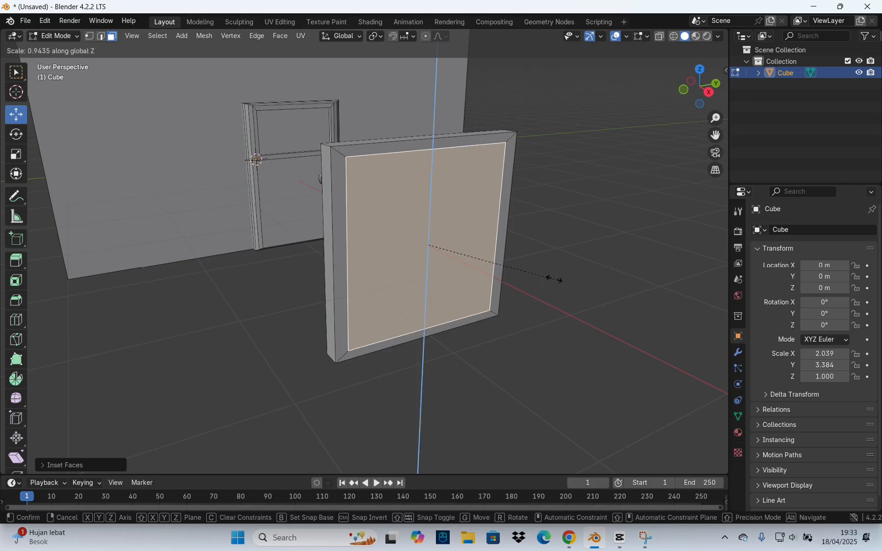
click(555, 279)
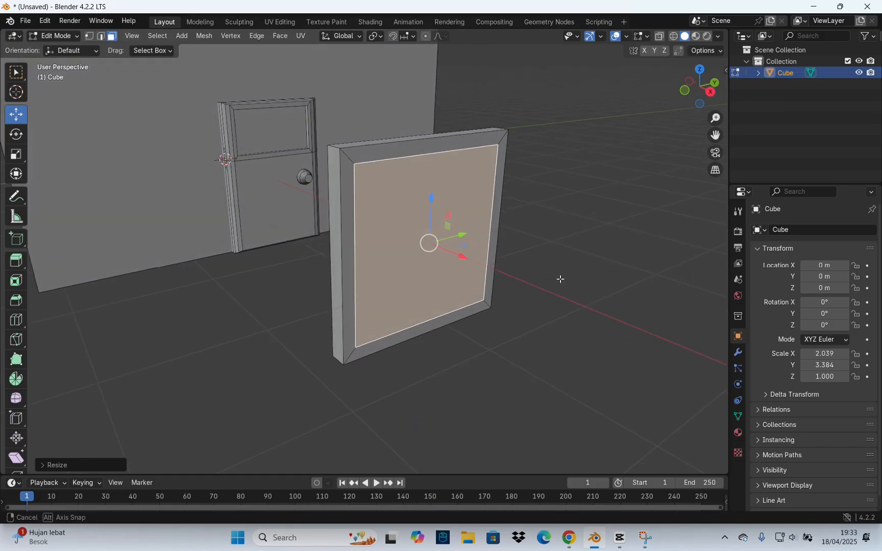
Step: Extrude the inset face back into the slab to form a recessed window pane
key(e)
middle_drag(561, 278, 584, 277)
click(555, 277)
right_click(478, 289)
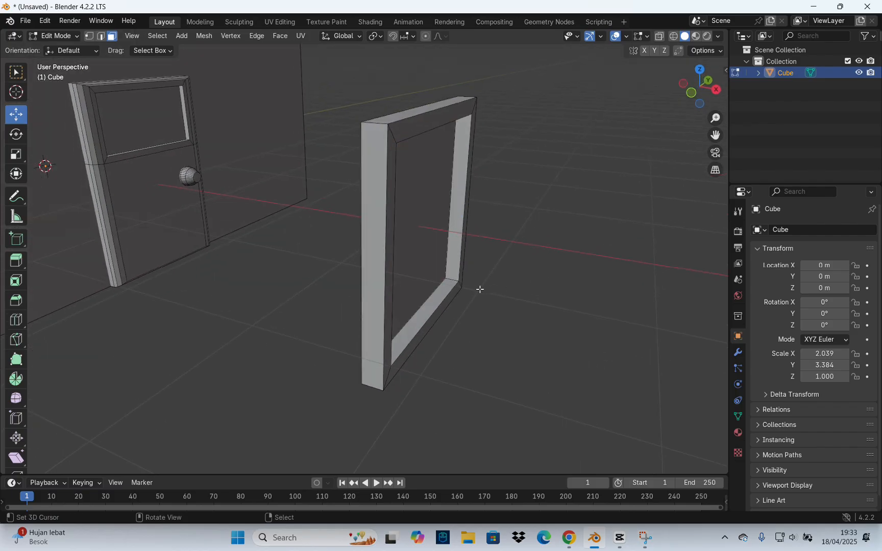
middle_drag(478, 290, 398, 276)
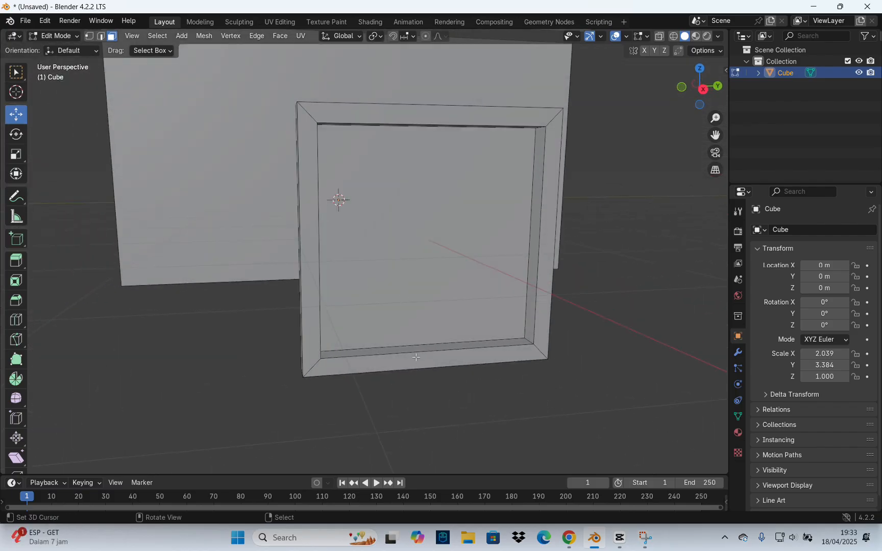
middle_drag(416, 357, 489, 313)
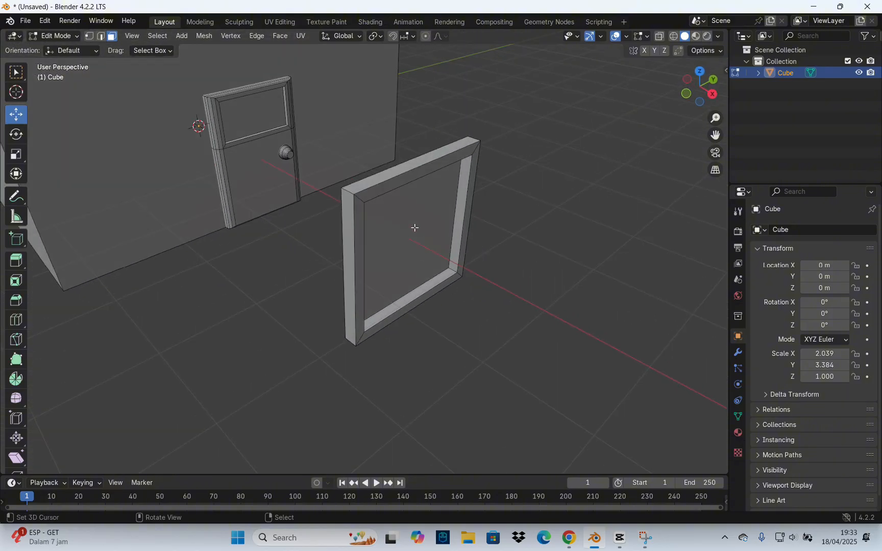
Step: In the right orthographic view, move the whole window to the left of the door and about 0.67 m up
key(l)
middle_drag(414, 228, 402, 227)
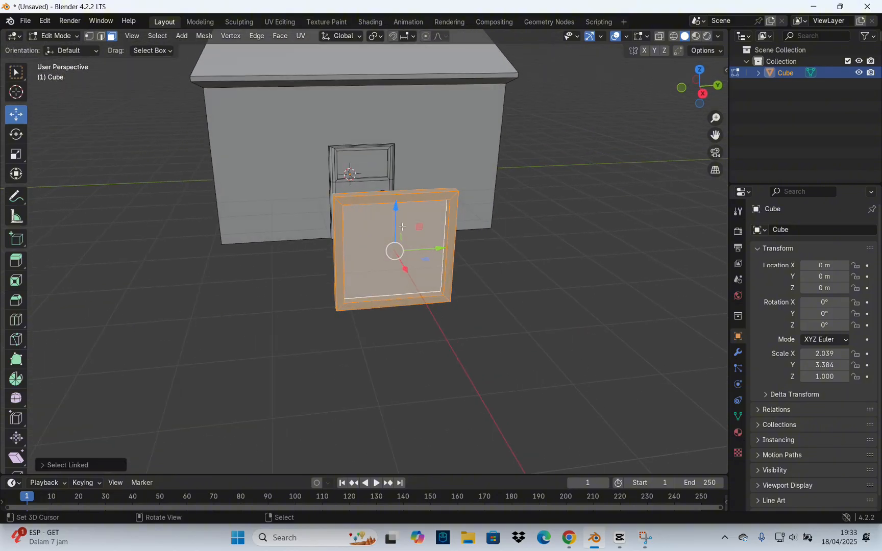
click(703, 94)
key(g)
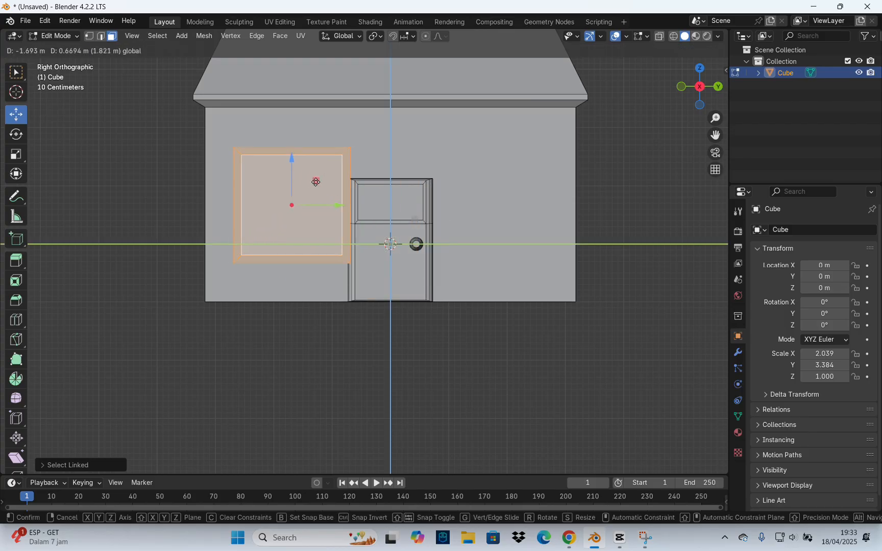
click(317, 180)
Step: Scale the window down to slightly narrower than the door and move it along X against the front wall
key(s)
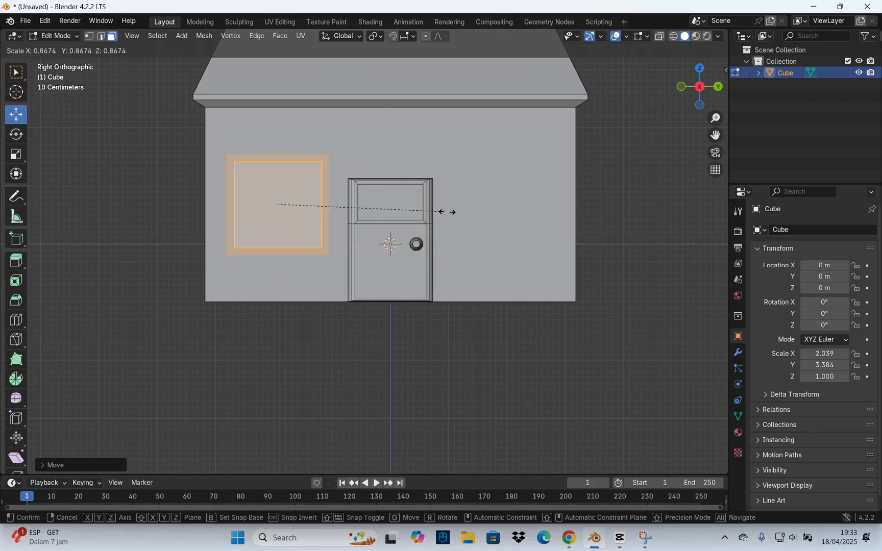
click(396, 203)
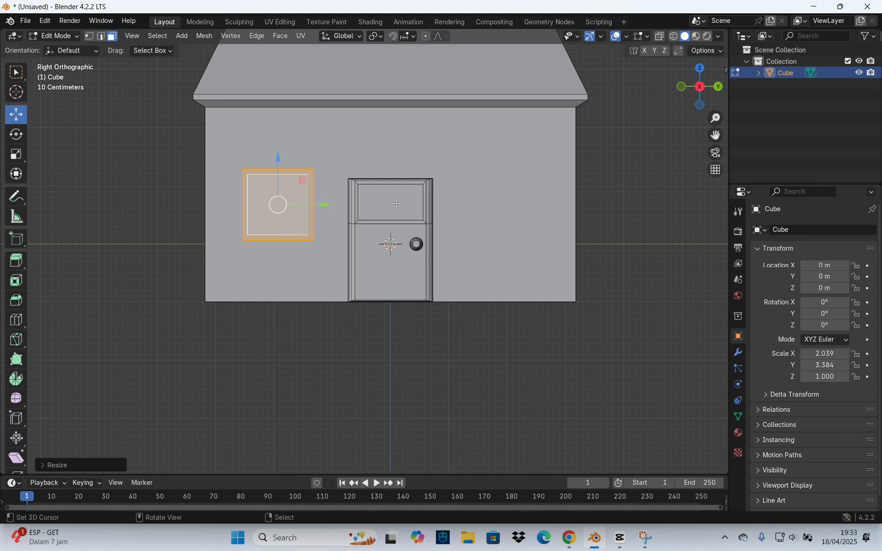
key(alt+z)
drag(318, 205, 312, 204)
key(alt+z)
middle_drag(312, 204, 409, 238)
drag(408, 238, 184, 211)
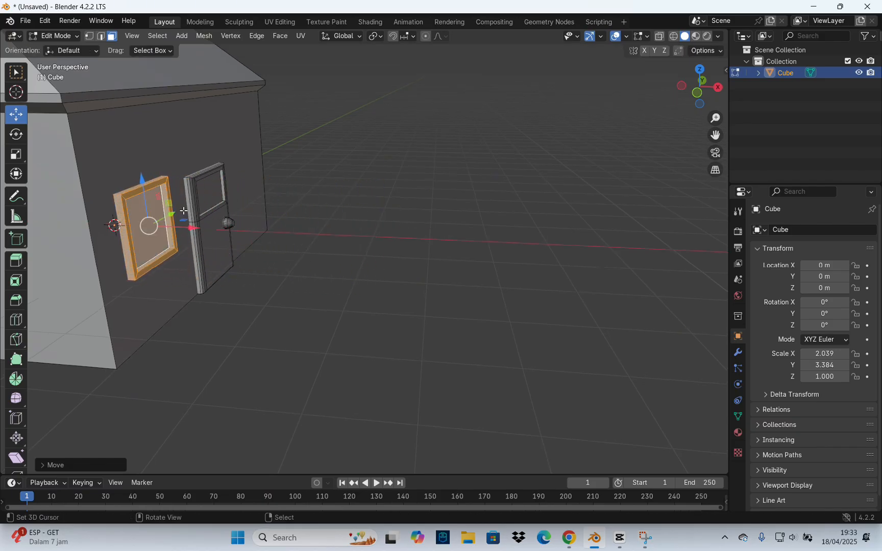
Step: Duplicate the window about 4 m along Y to the other side of the door
click(717, 89)
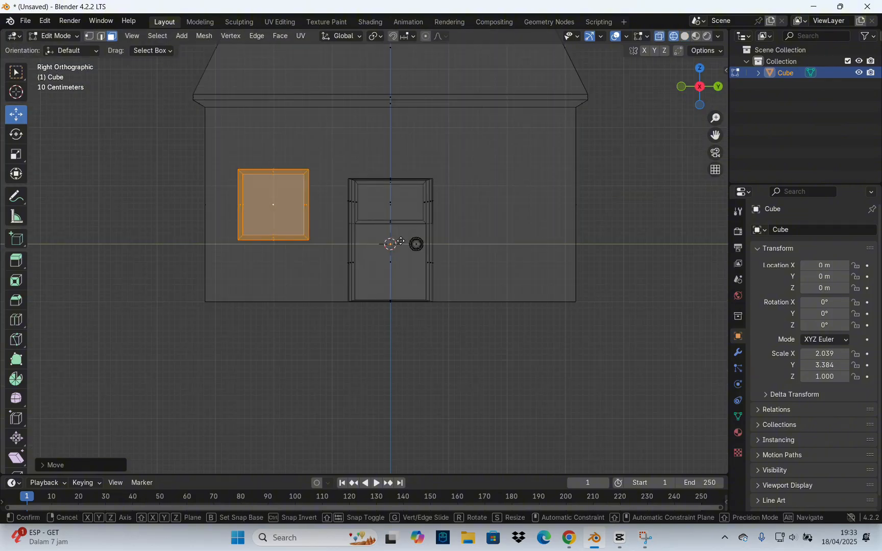
key(shift+d)
key(y)
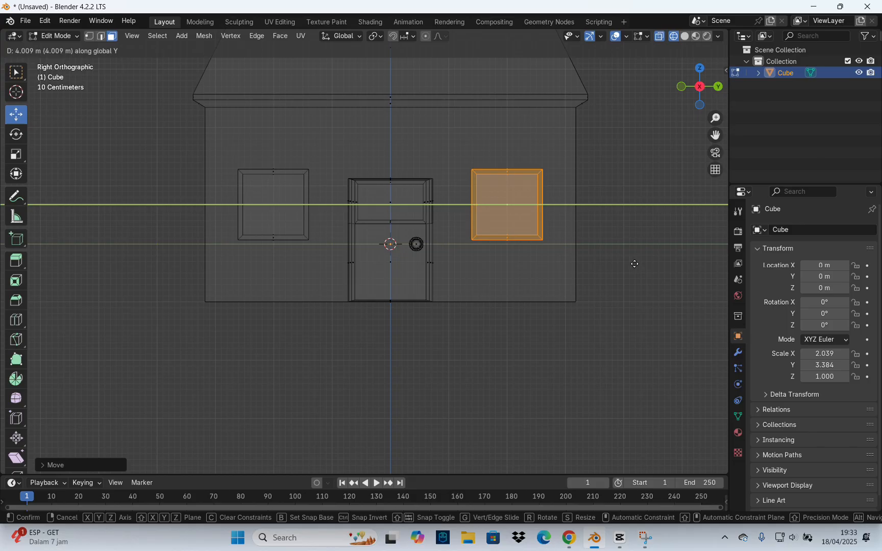
click(634, 264)
key(shift+z)
mouse_move(634, 264)
middle_down()
mouse_move(421, 236)
mouse_move(223, 233)
middle_up()
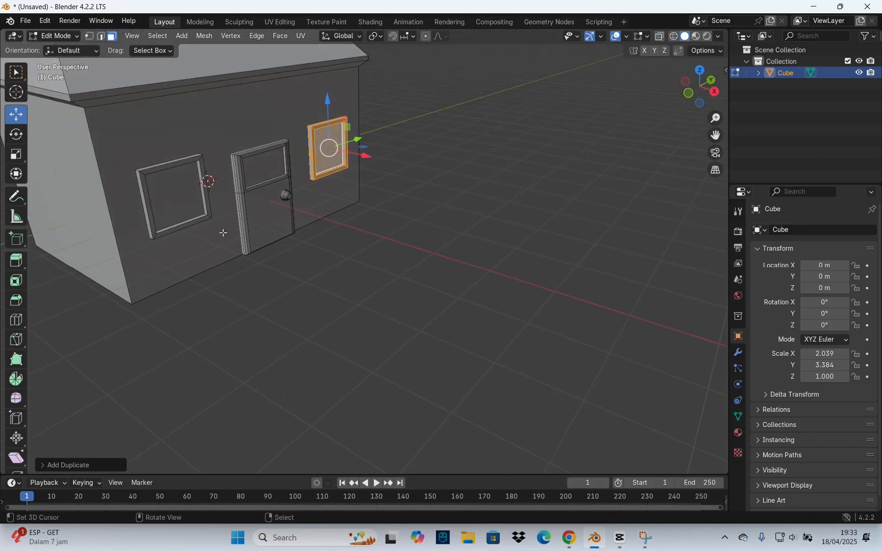
Step: Duplicate both front windows in place and rotate the copies 180° about Z
key(l)
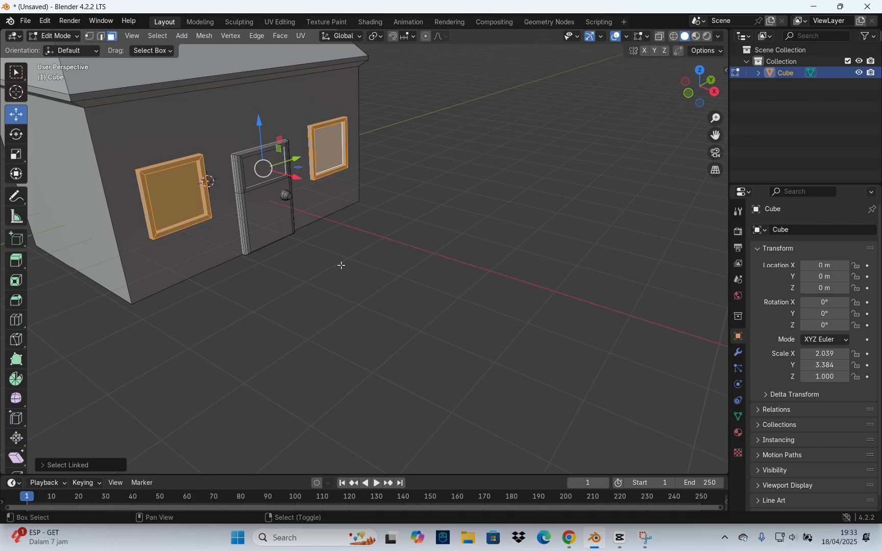
key(shift+d)
key(Escape)
text(rz)
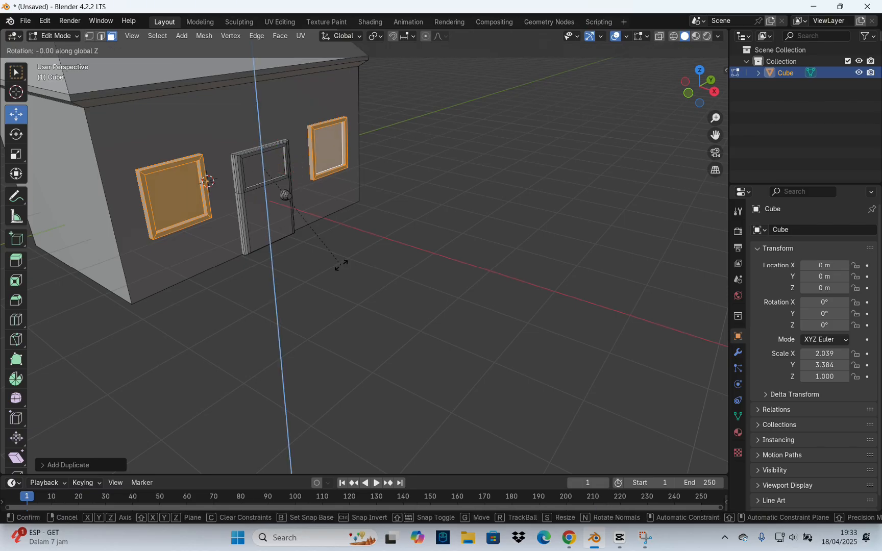
text(180)
key(Return)
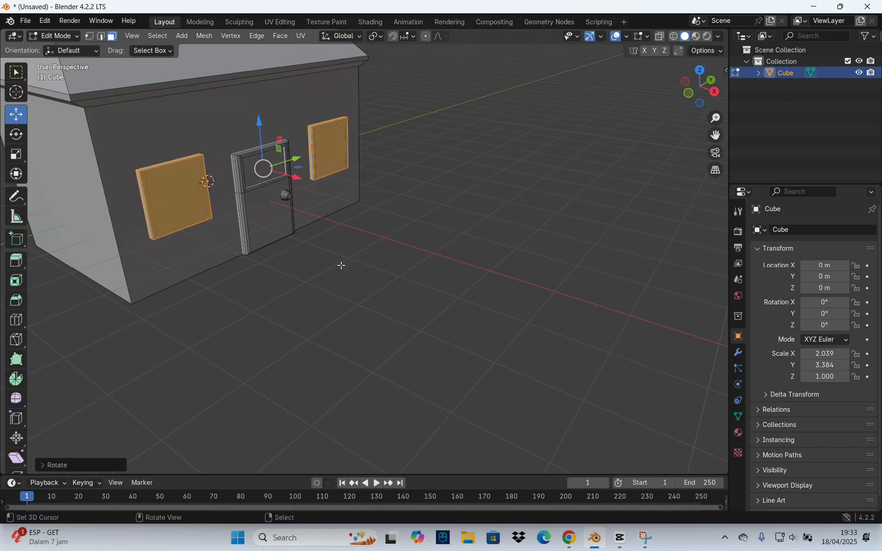
Step: In the front view, move the two rotated window copies along negative X onto the house's back wall
scroll(342, 265, down, 2)
click(689, 93)
key(shift+z)
shift+middle_drag(408, 181, 693, 187)
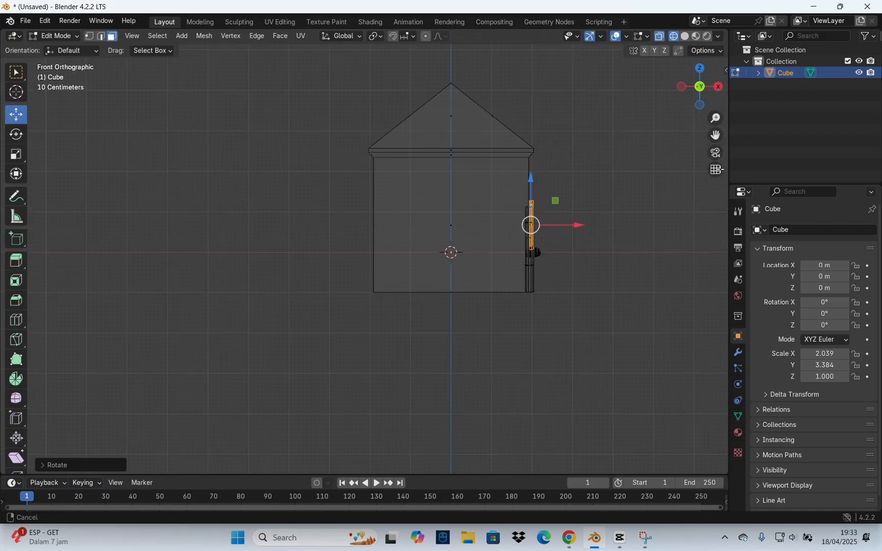
scroll(693, 187, up, 2)
drag(646, 213, 413, 234)
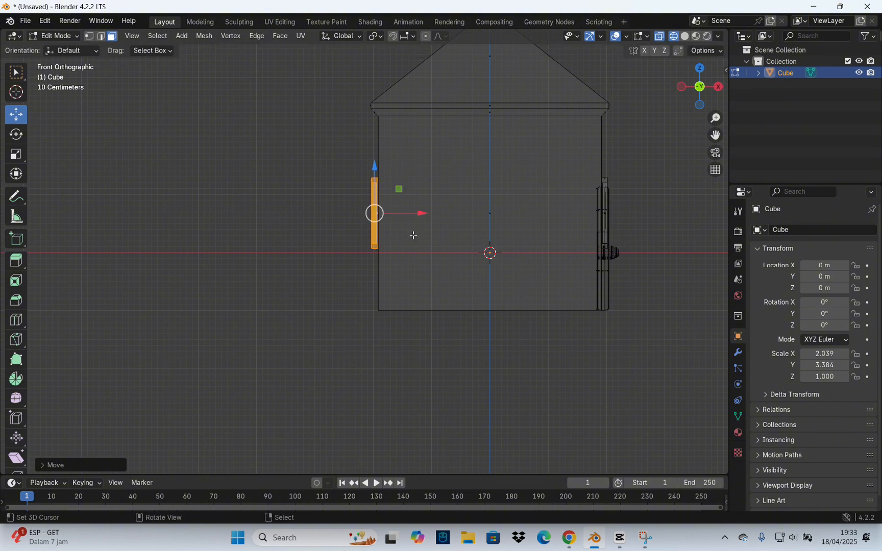
key(shift+z)
mouse_move(413, 234)
middle_down()
mouse_move(478, 250)
mouse_move(400, 234)
mouse_move(534, 276)
mouse_move(560, 299)
middle_up()
scroll(557, 300, up, 2)
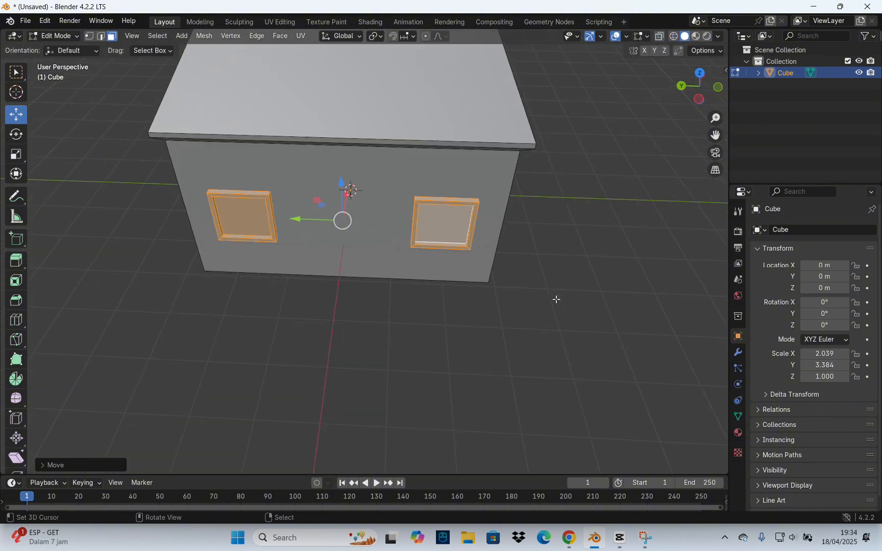
click(556, 299)
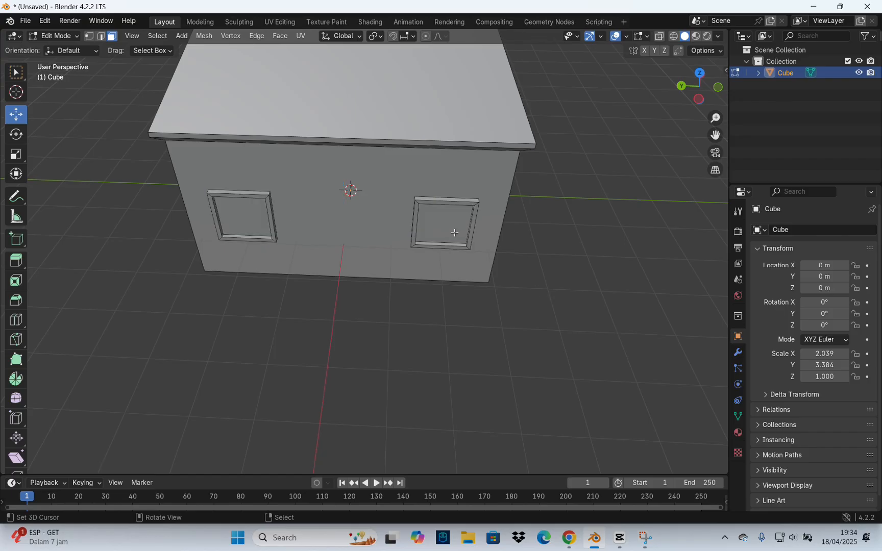
Step: Duplicate one back window along negative Y by about 2 m past the house corner, and rotate the copy 90° about Z
key(l)
middle_drag(455, 233, 432, 236)
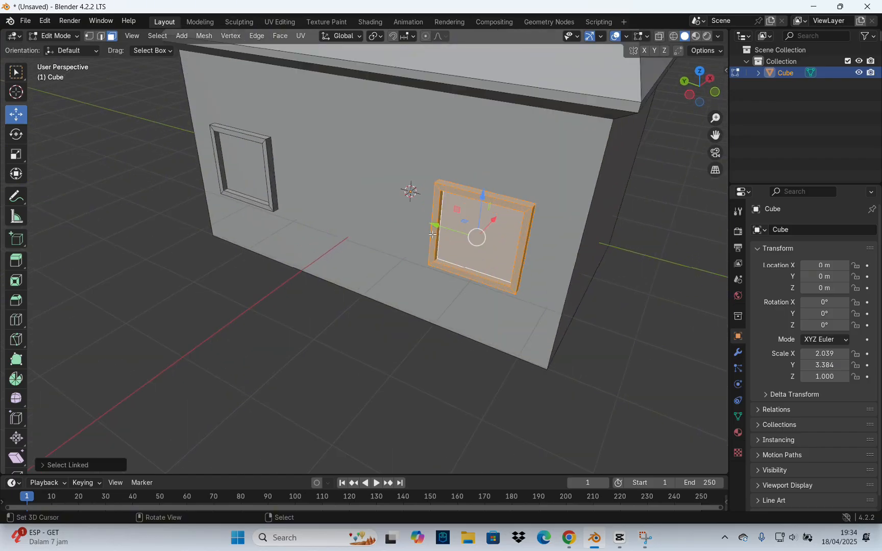
key(g)
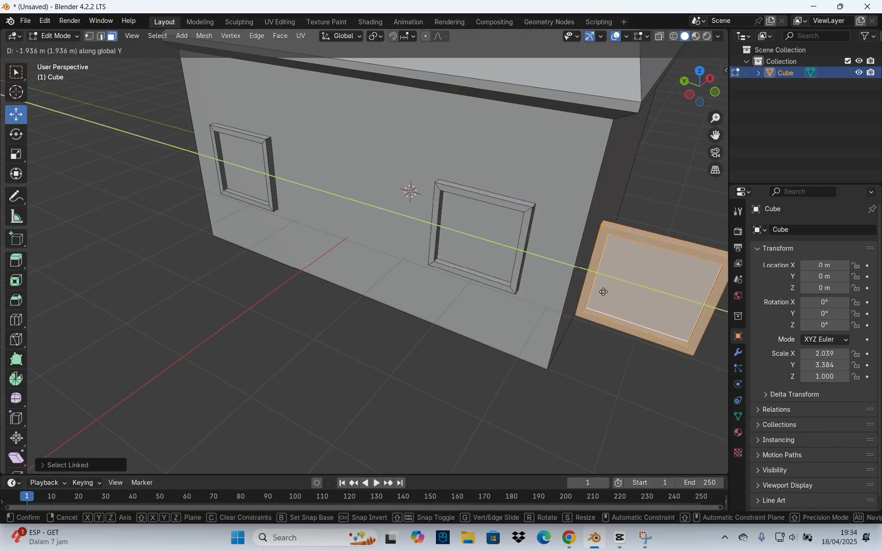
click(615, 296)
middle_drag(615, 297, 490, 255)
text(rz)
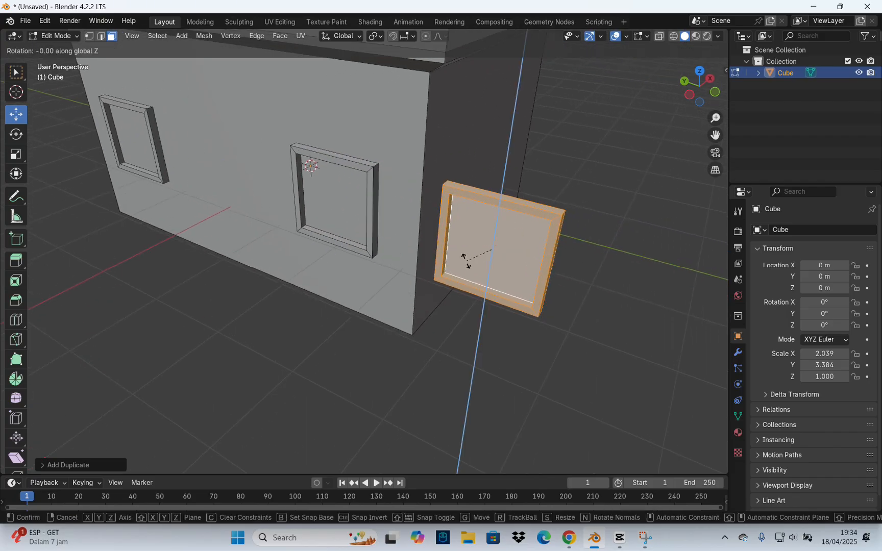
text(90)
key(Return)
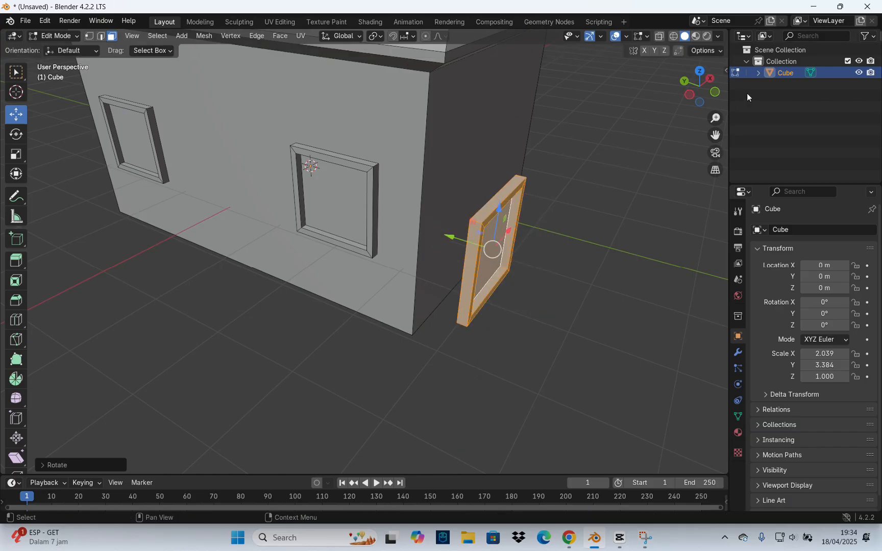
Step: In the front view, move the rotated window along X to the centre of the side wall
click(715, 92)
drag(366, 178, 500, 177)
key(alt+z)
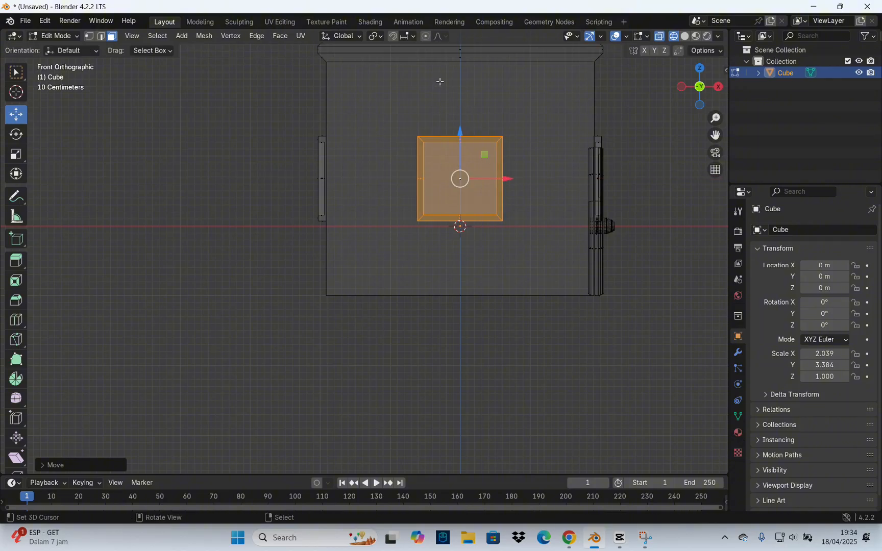
key(shift+z)
middle_drag(446, 161, 510, 185)
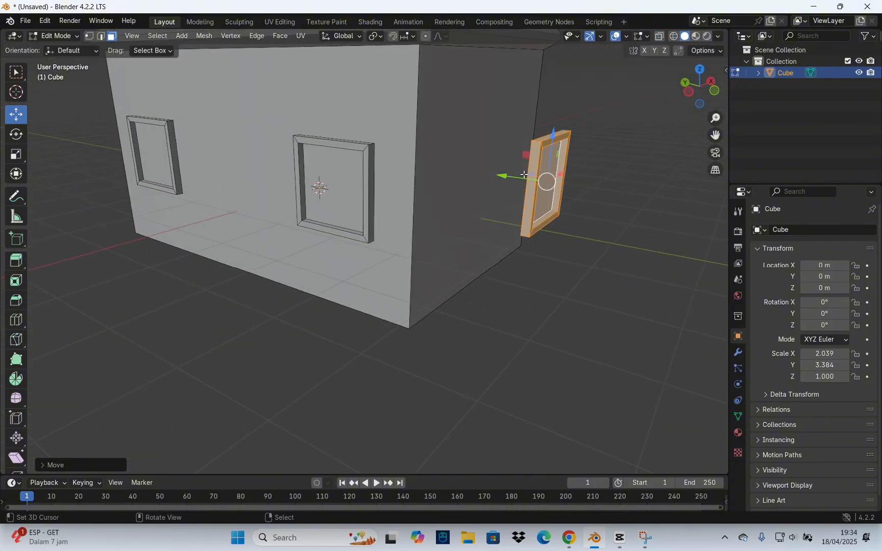
Step: Move the side window along Y until it sits against the house's side wall
drag(524, 175, 451, 156)
key(ctrl+z)
click(545, 236)
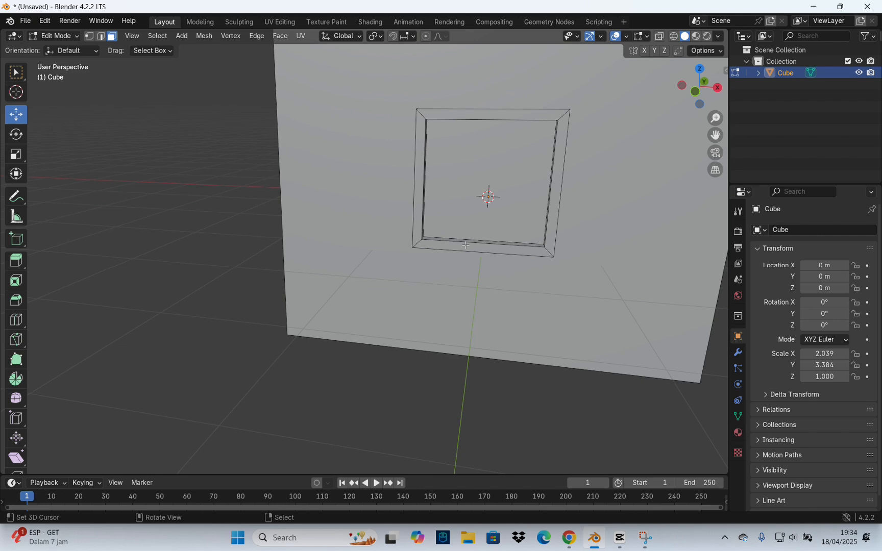
Step: Extrude the underside of the side window's frame down about 0.16 m, and extrude the new strip's front face outward as a ledge
middle_drag(466, 245, 418, 166)
click(379, 122)
middle_drag(379, 123, 525, 230)
key(g)
key(z)
key(z)
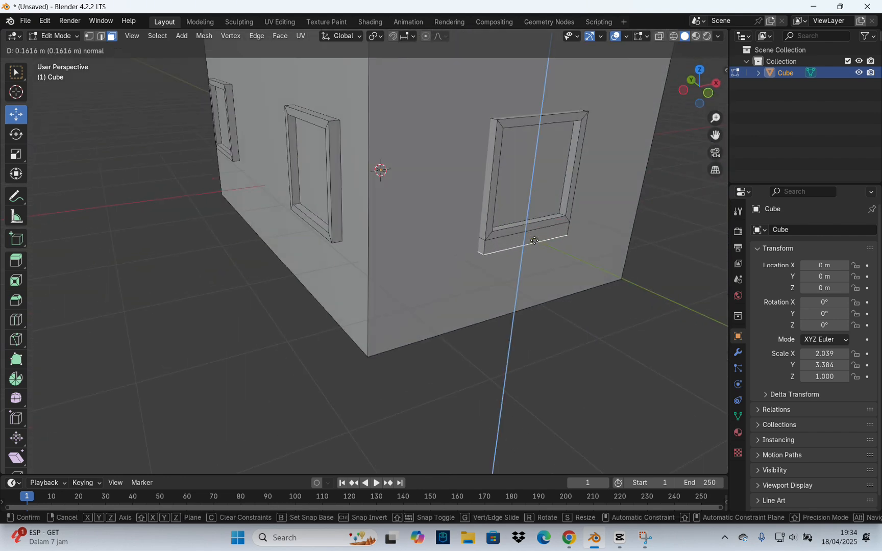
click(532, 242)
key(e)
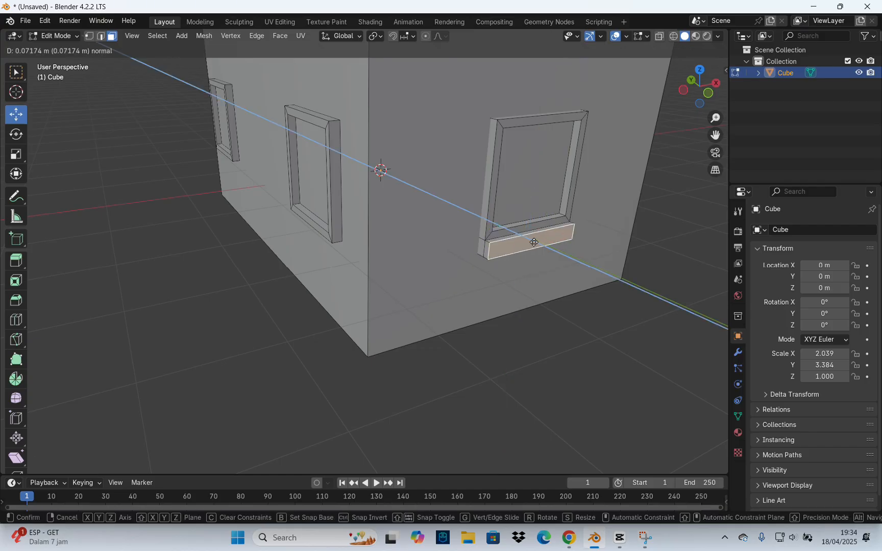
click(543, 252)
Step: Inset the window ledge's top face by about 0.015 m and extrude it down to hollow the ledge into a box
click(530, 238)
shift+middle_drag(544, 253, 503, 226)
scroll(504, 226, up, 3)
key(i)
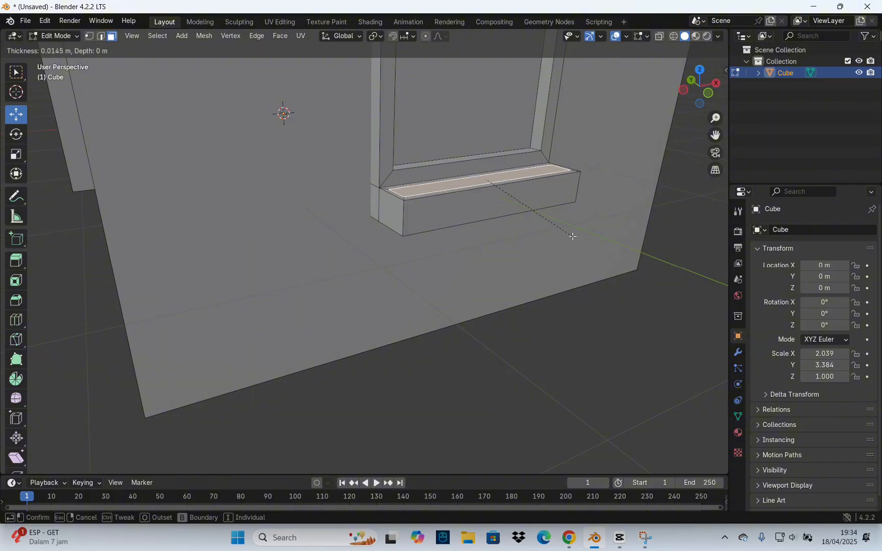
click(571, 237)
key(e)
click(568, 246)
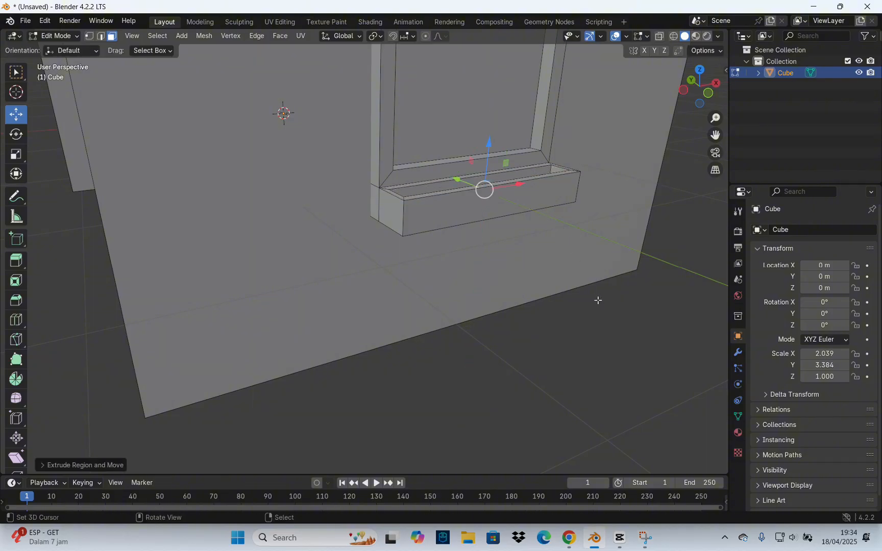
Step: Add a cylinder to the mesh and move it along negative Y until it stands clear of the house's side wall
scroll(592, 297, down, 5)
middle_drag(591, 294, 409, 267)
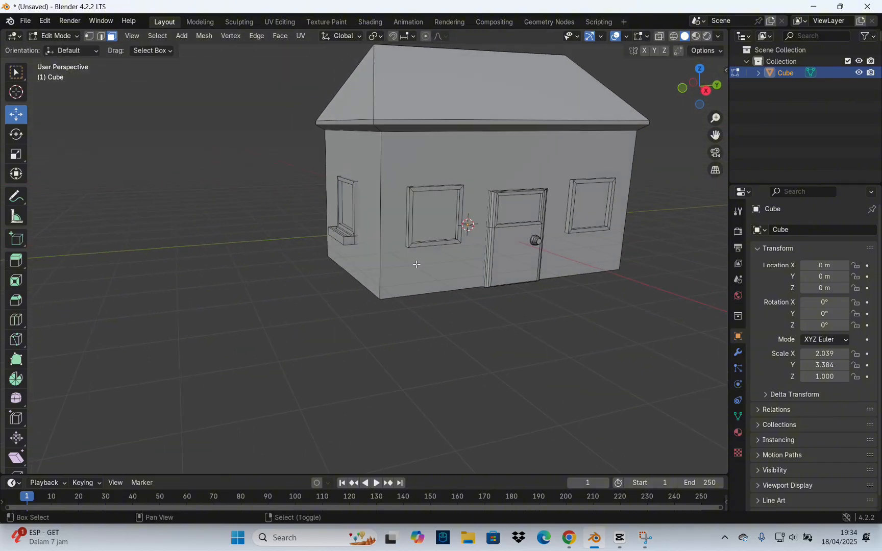
key(shift+a)
key(shift+a)
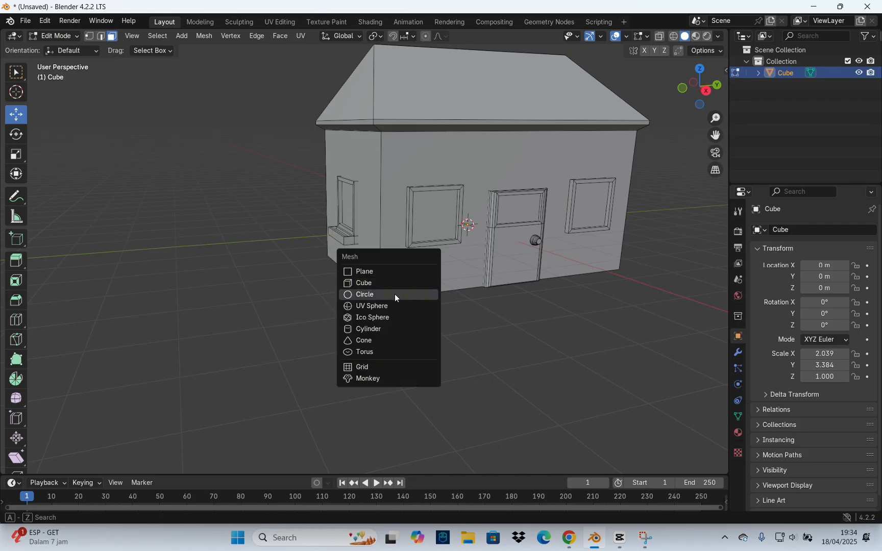
click(377, 330)
drag(496, 221, 223, 251)
Step: Scale the cylinder's bottom face down to about 0.6 so that it tapers like a plant pot
middle_drag(286, 244, 404, 248)
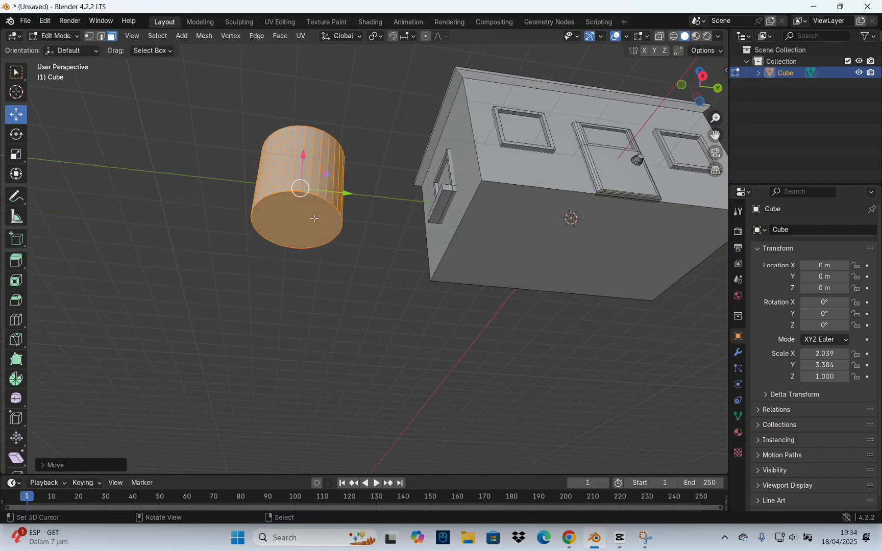
click(313, 218)
scroll(450, 239, up, 2)
key(s)
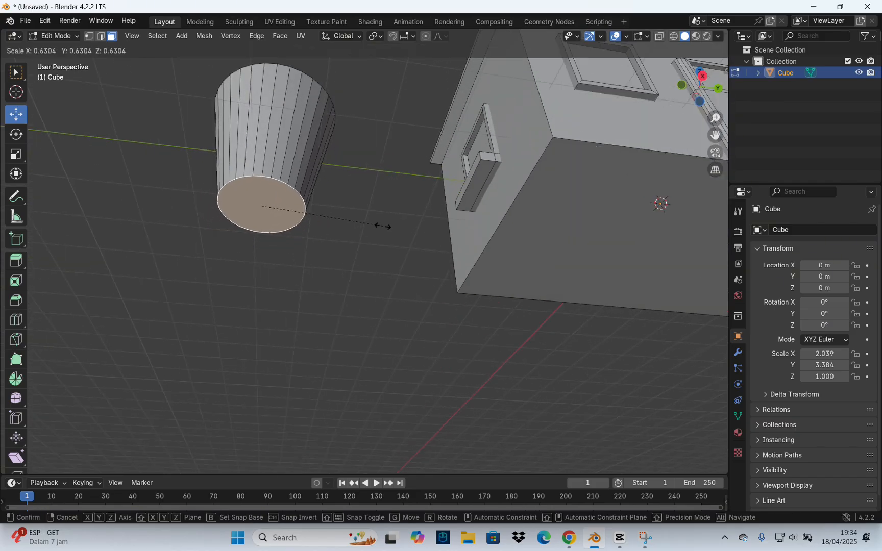
click(374, 227)
Step: Hollow the pot by insetting its top face about 0.07 m and extruding it down about 0.48 m, narrowing the inner floor to about 0.9
middle_drag(374, 227, 400, 299)
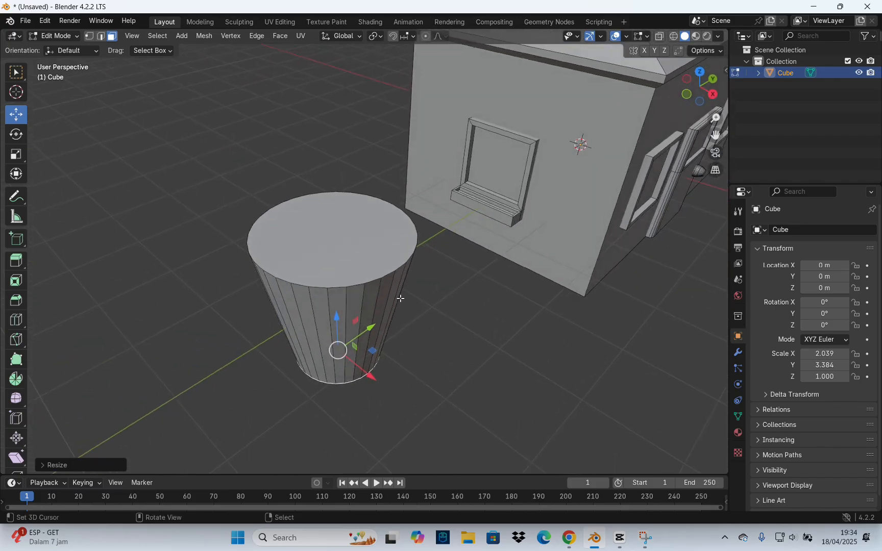
click(369, 252)
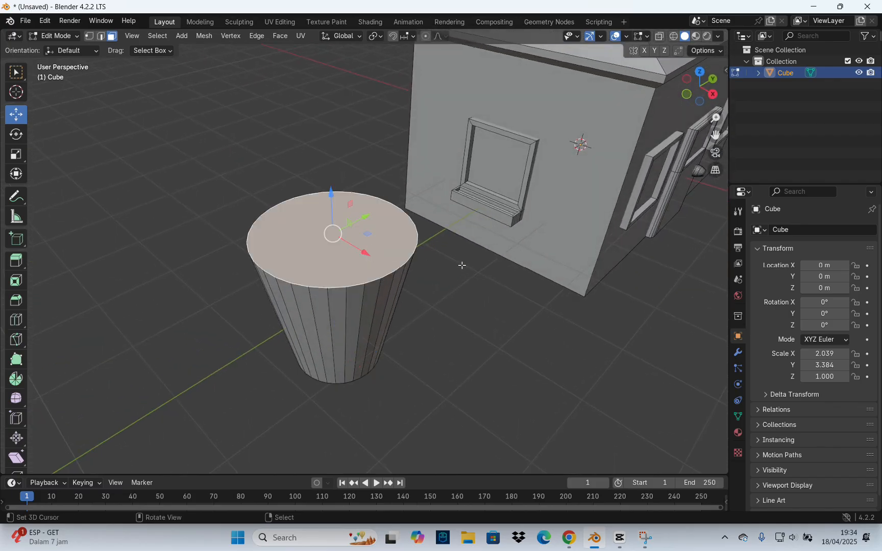
key(i)
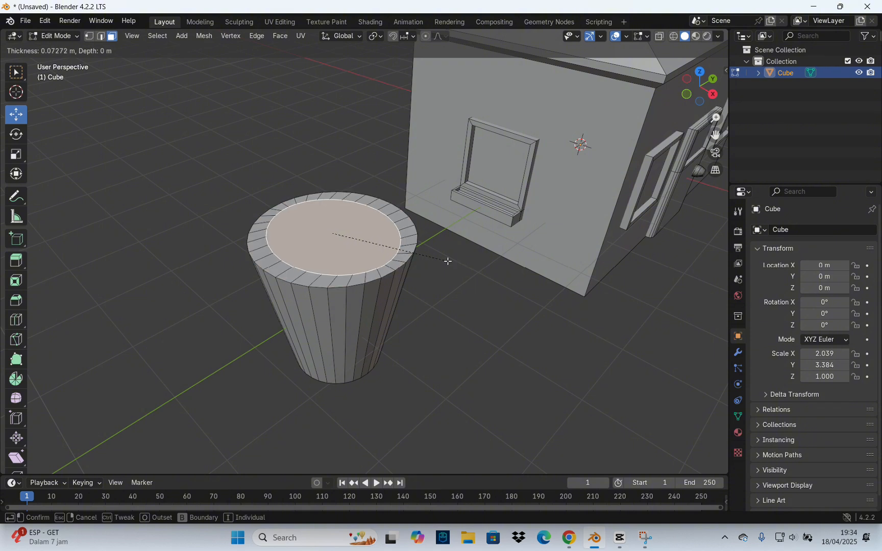
click(454, 262)
key(e)
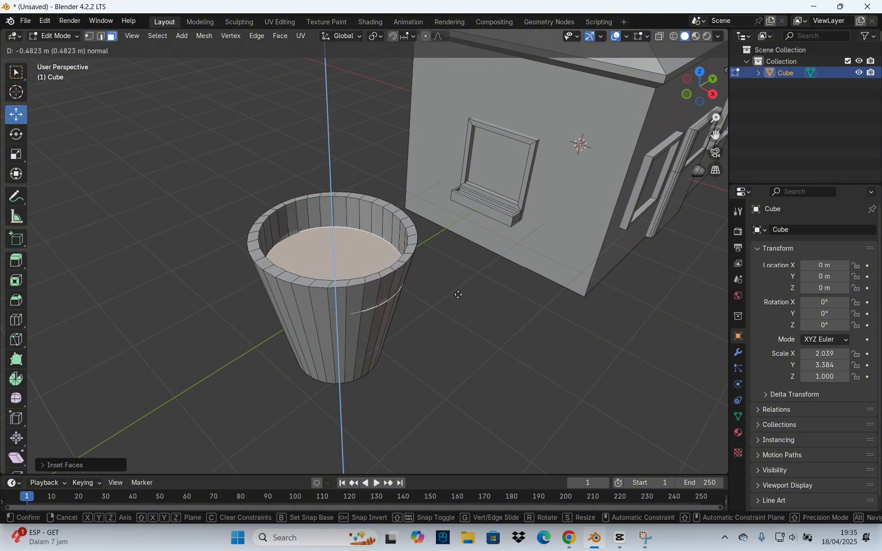
click(455, 294)
key(s)
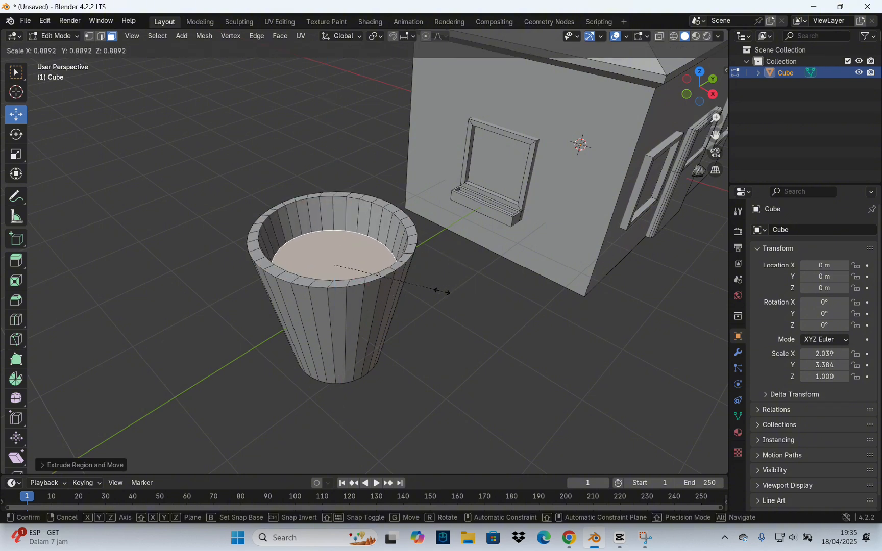
click(446, 292)
Step: Inset the pot's inner floor and scale the resulting face down along X and Y to a small patch at the centre
middle_drag(447, 292, 462, 316)
key(i)
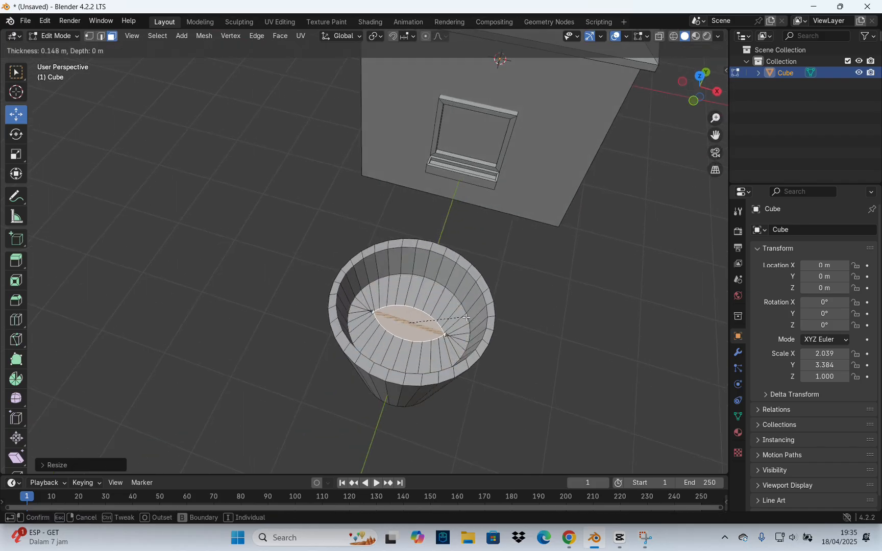
click(471, 318)
key(s)
key(x)
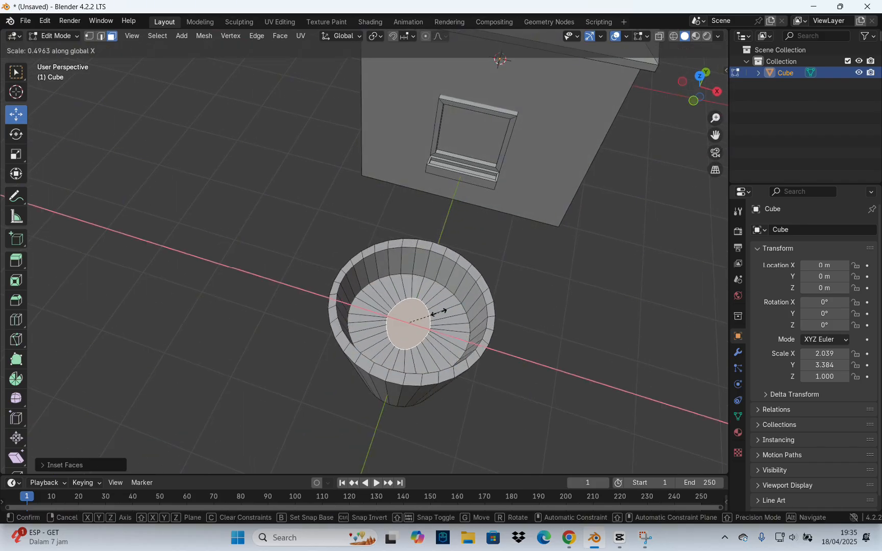
click(425, 309)
key(s)
key(y)
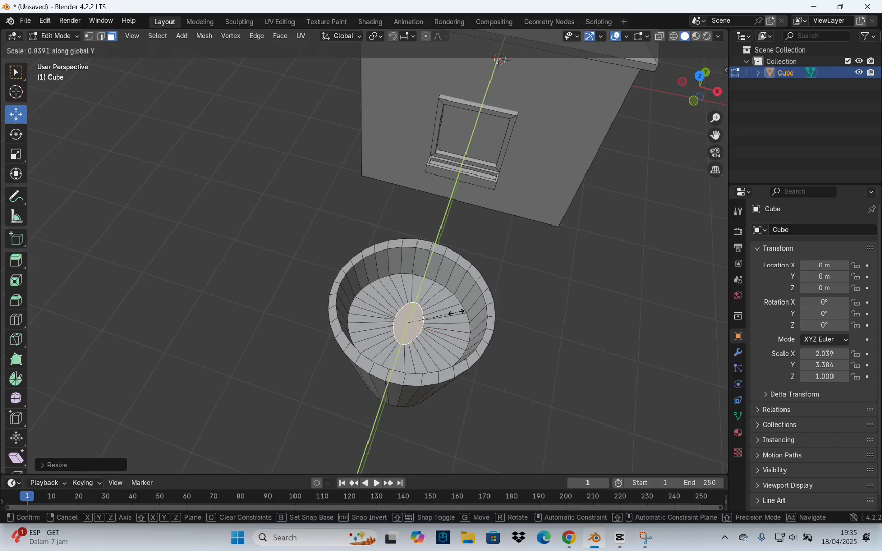
click(438, 317)
Step: Adjust the small centre face in the pot from above by scaling it slightly along X and along Y
middle_drag(440, 309, 467, 320)
scroll(467, 315, up, 3)
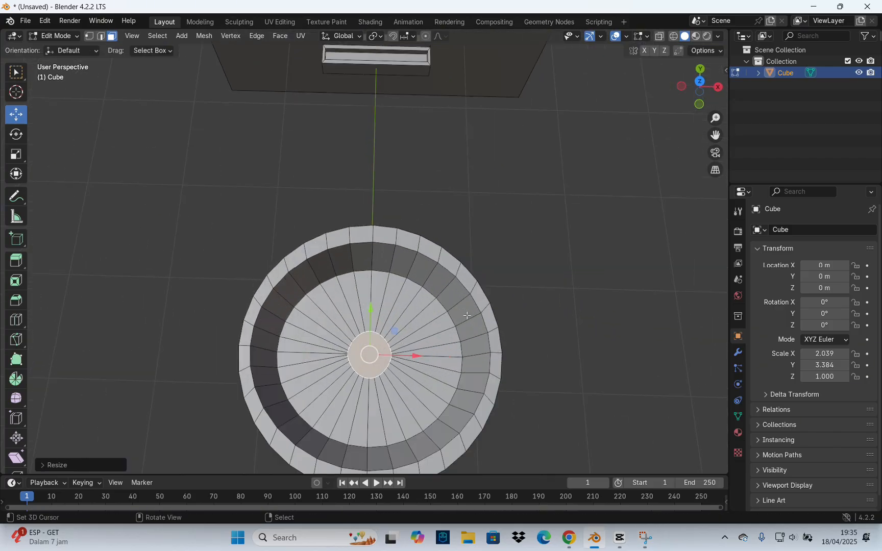
key(s)
key(x)
click(462, 311)
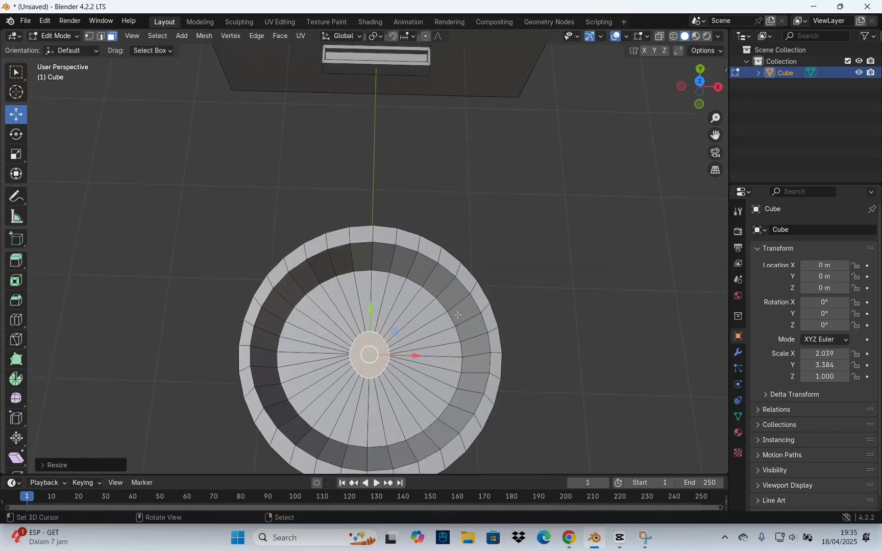
key(s)
key(y)
click(453, 314)
Step: Extrude the centre face upward as a trunk and raise its top along Z until it stands above the house roof
middle_drag(453, 314, 415, 258)
key(e)
click(407, 130)
scroll(386, 245, down, 5)
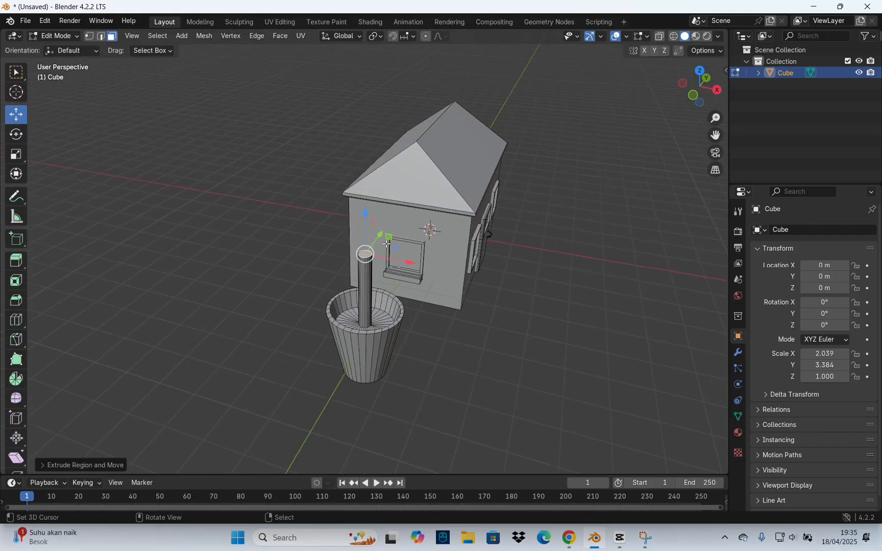
drag(365, 216, 362, 141)
drag(360, 89, 360, 88)
scroll(411, 214, down, 1)
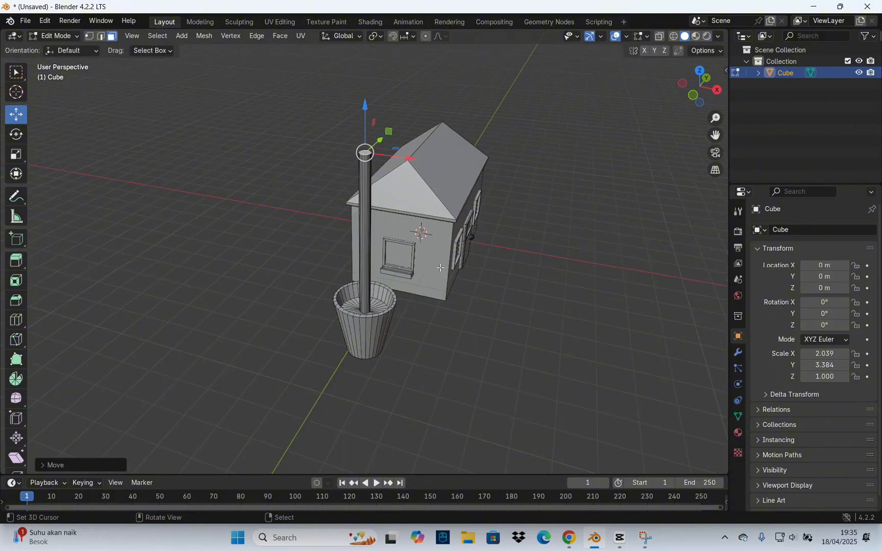
Step: Extrude a short segment from the trunk's top, and bend it by rotating its end face about X and shifting it along negative Y
middle_drag(420, 259, 359, 236)
shift+middle_drag(382, 271, 449, 387)
scroll(449, 388, up, 2)
scroll(449, 388, up, 2)
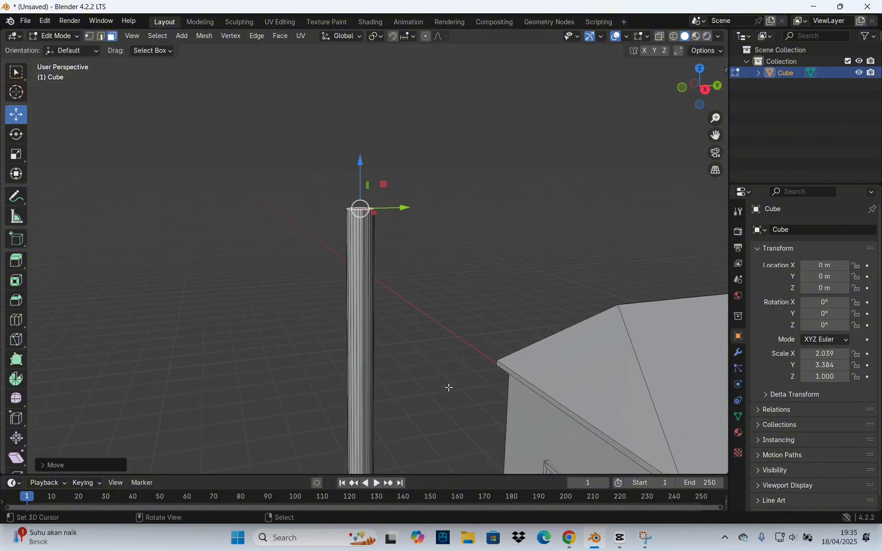
key(e)
click(447, 340)
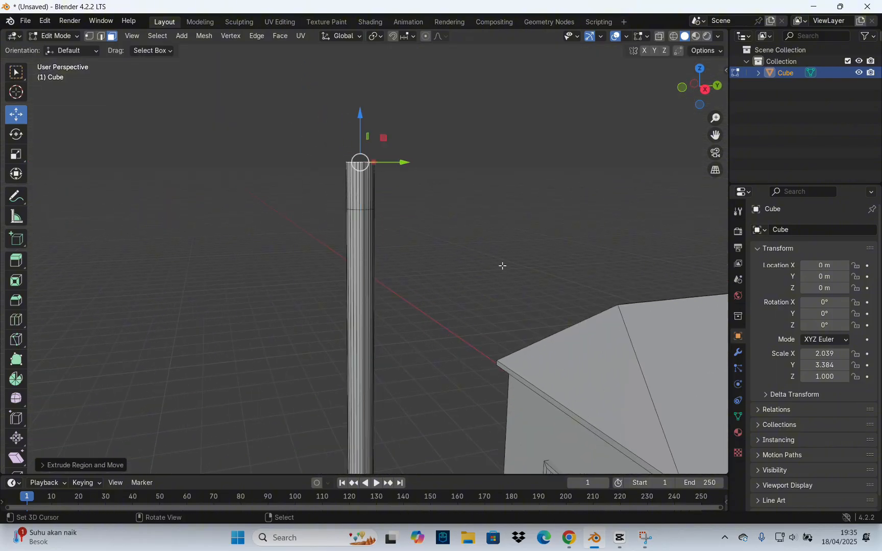
key(r)
key(x)
click(472, 177)
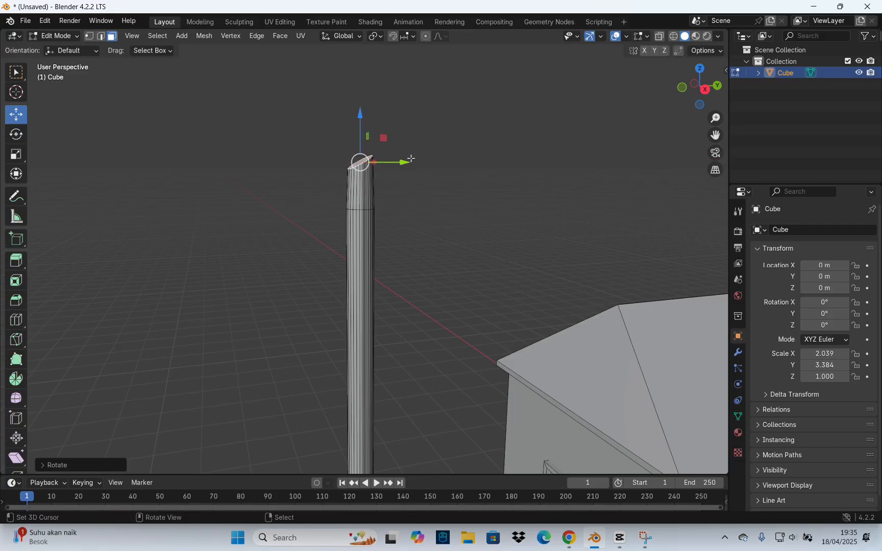
drag(406, 162, 391, 163)
Step: Extrude the trunk's tilted end face by about 0.12 m
middle_drag(390, 163, 458, 200)
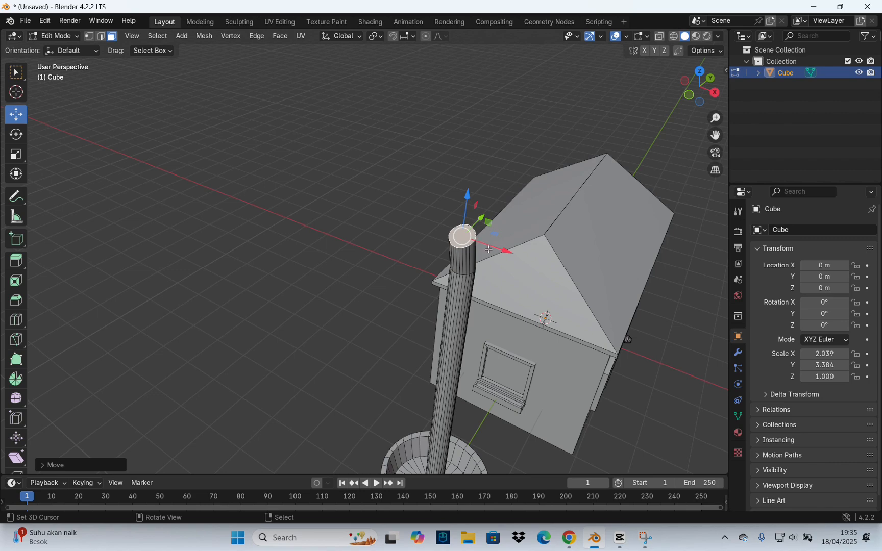
middle_drag(489, 249, 445, 234)
key(e)
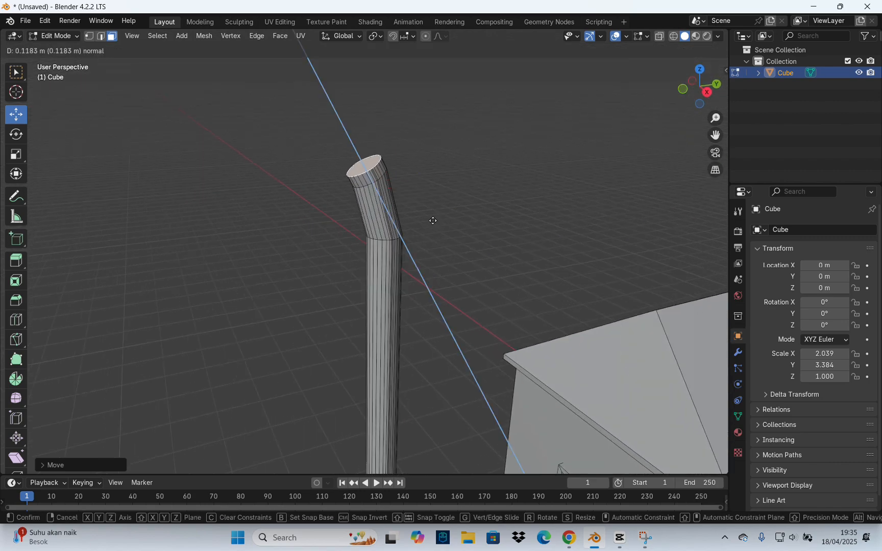
click(433, 220)
Step: Select the ring of side faces around the trunk's tip and reduce it to every other face with Checker Deselect
alt+click(378, 178)
scroll(379, 181, up, 2)
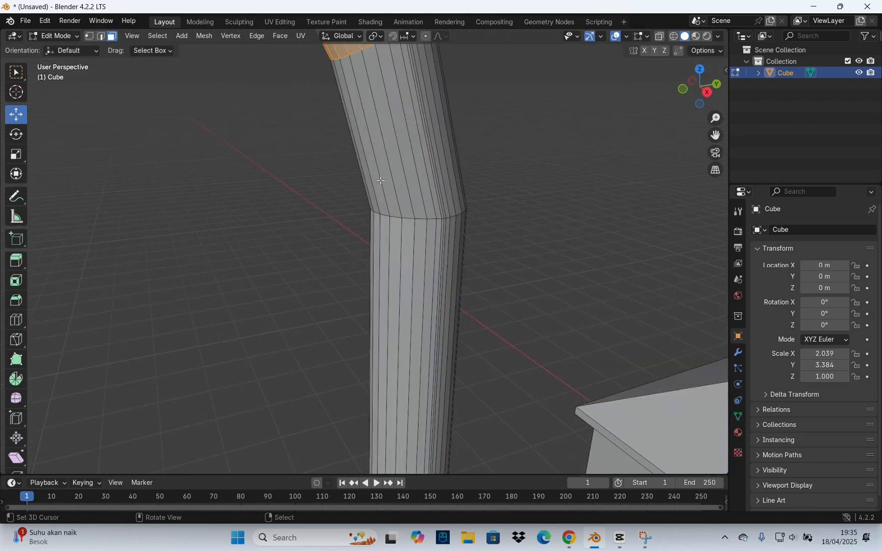
scroll(380, 183, down, 2)
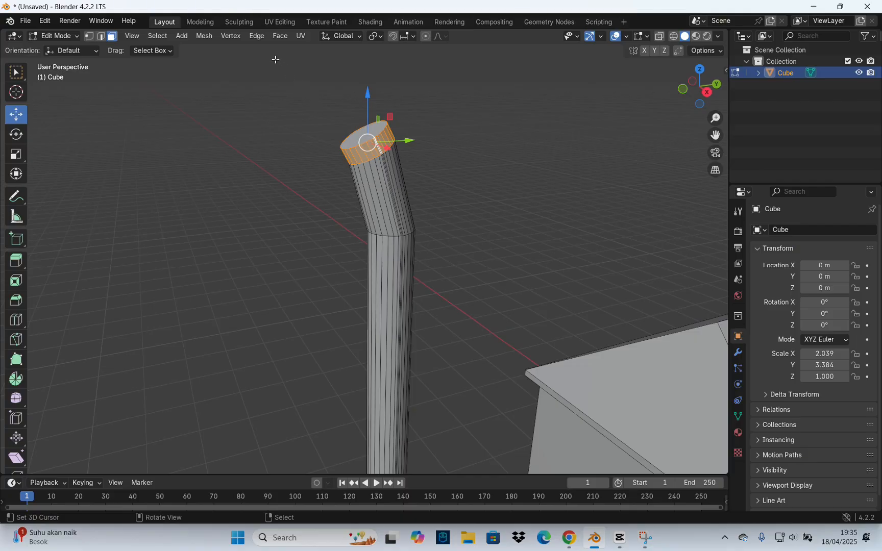
click(156, 37)
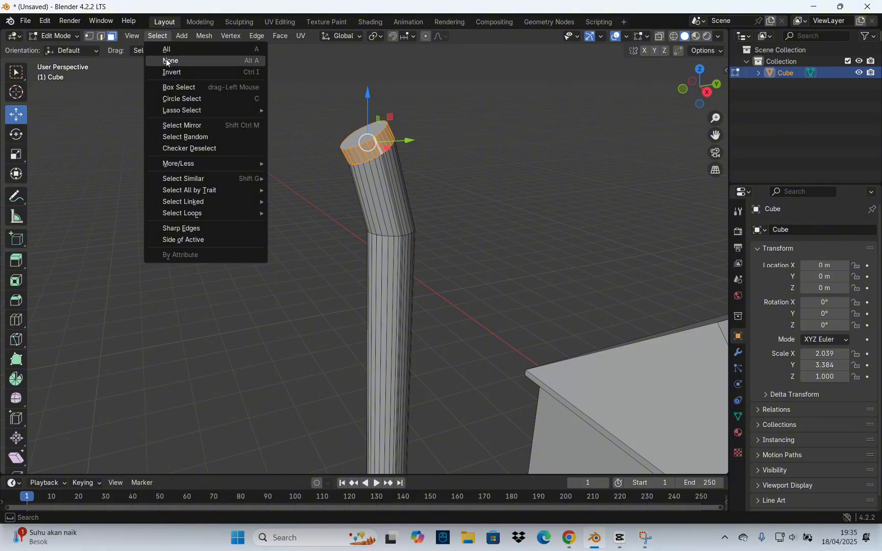
click(204, 148)
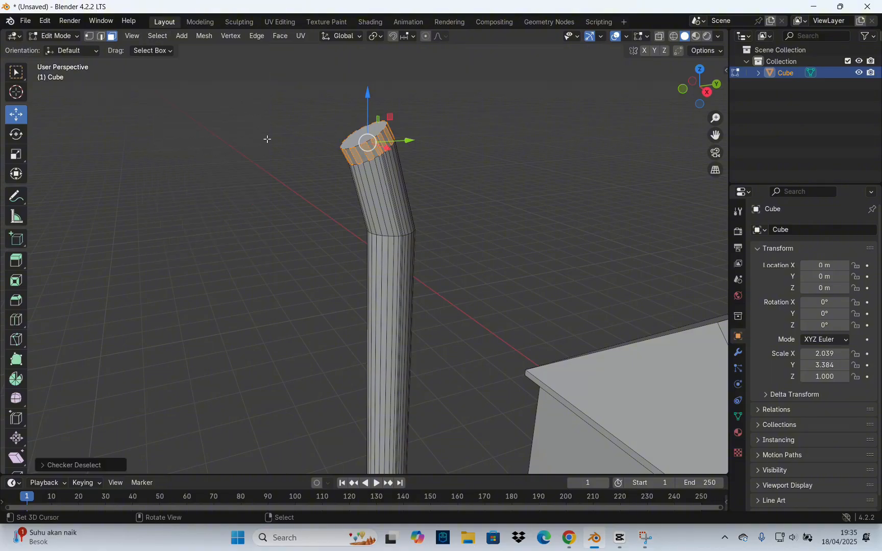
Step: Try to extrude the alternating tip faces outward along their normals by about 0.17 m
middle_drag(266, 137, 530, 196)
scroll(360, 251, up, 2)
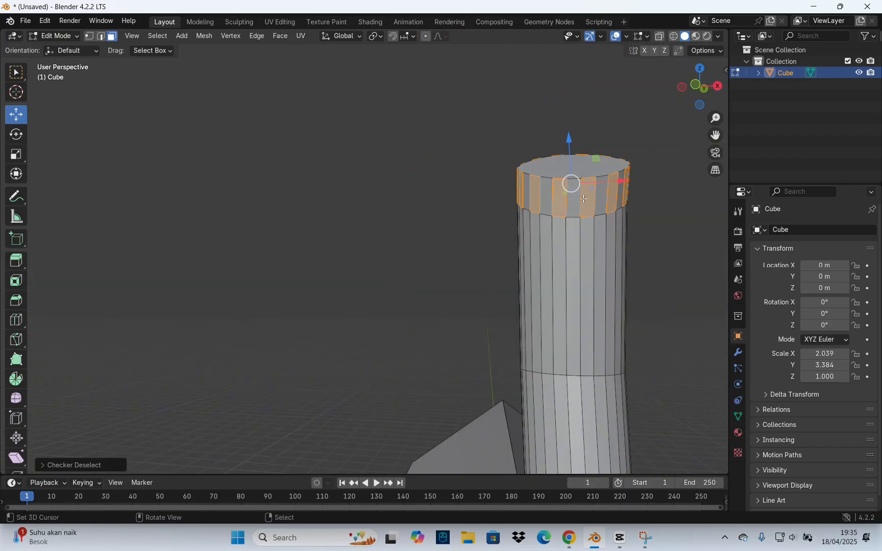
middle_drag(546, 193, 464, 275)
scroll(443, 197, down, 3)
key(alt+e)
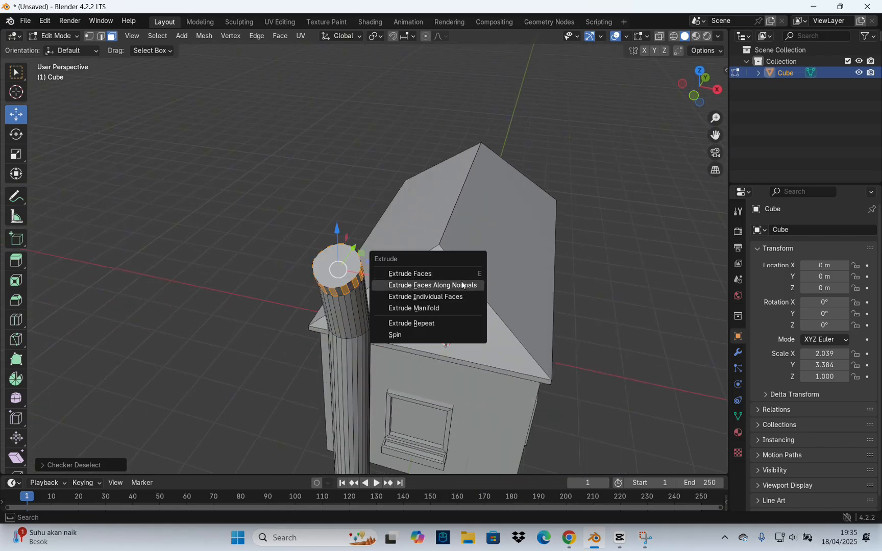
click(462, 285)
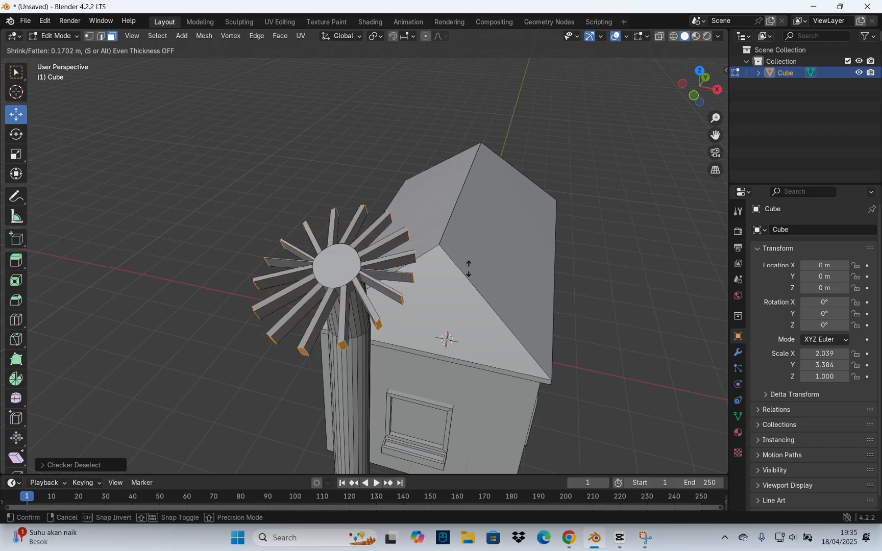
click(467, 272)
mouse_move(467, 272)
middle_down()
mouse_move(425, 305)
mouse_move(496, 321)
mouse_move(474, 285)
mouse_move(381, 250)
mouse_move(470, 277)
middle_up()
key(ctrl+z)
Step: Extrude the alternating tip faces outward as individual faces to form the spokes of a palm crown
key(alt+e)
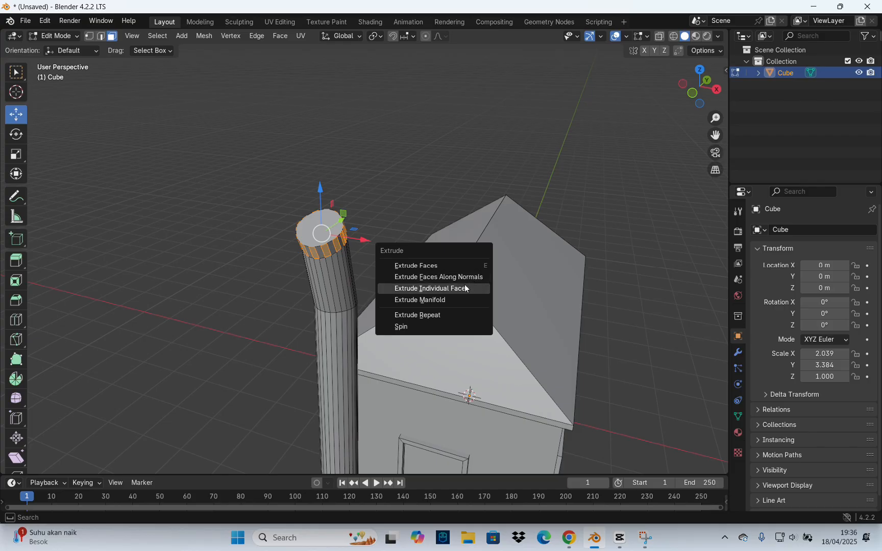
click(468, 288)
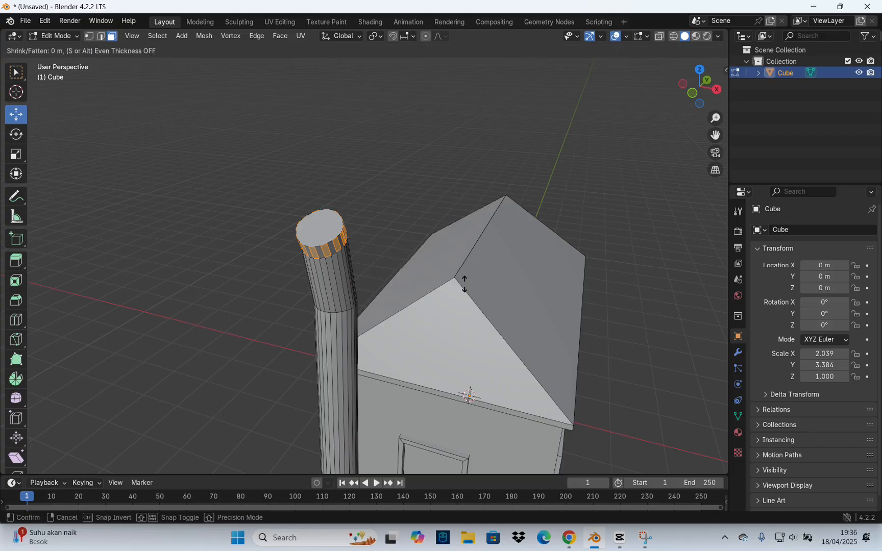
click(514, 275)
Step: Rotate the spoke ends about X to match the tilt of the trunk's tip, and scale them in toward the crown's centre
middle_drag(513, 274, 420, 305)
scroll(421, 307, up, 2)
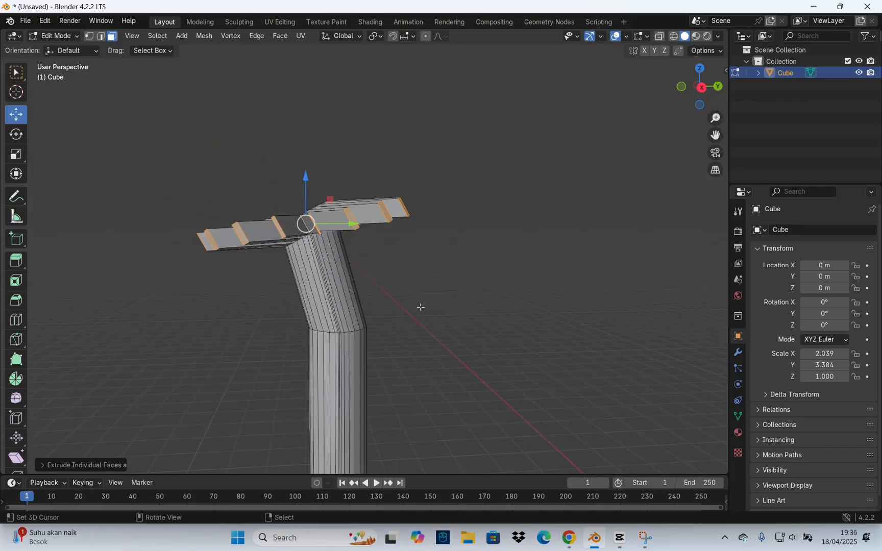
key(r)
key(x)
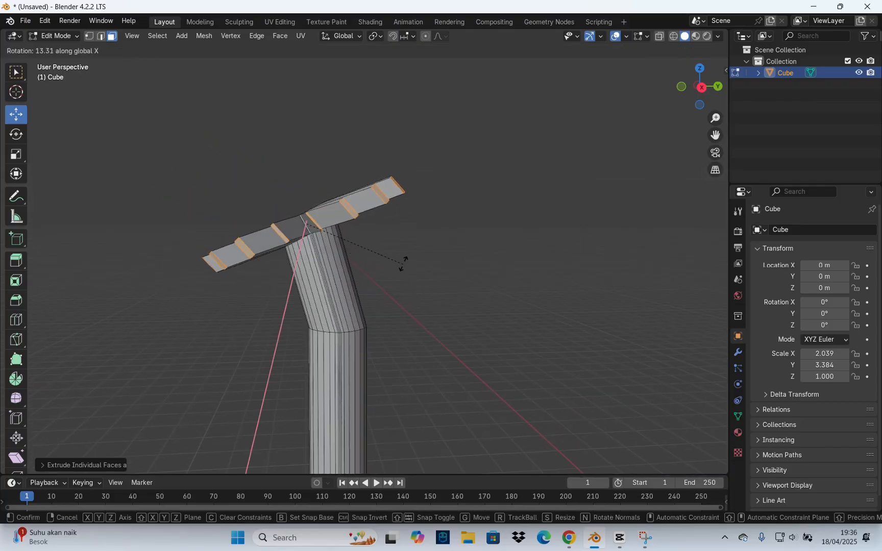
click(399, 255)
middle_drag(398, 256, 540, 347)
key(s)
click(401, 285)
scroll(541, 347, up, 2)
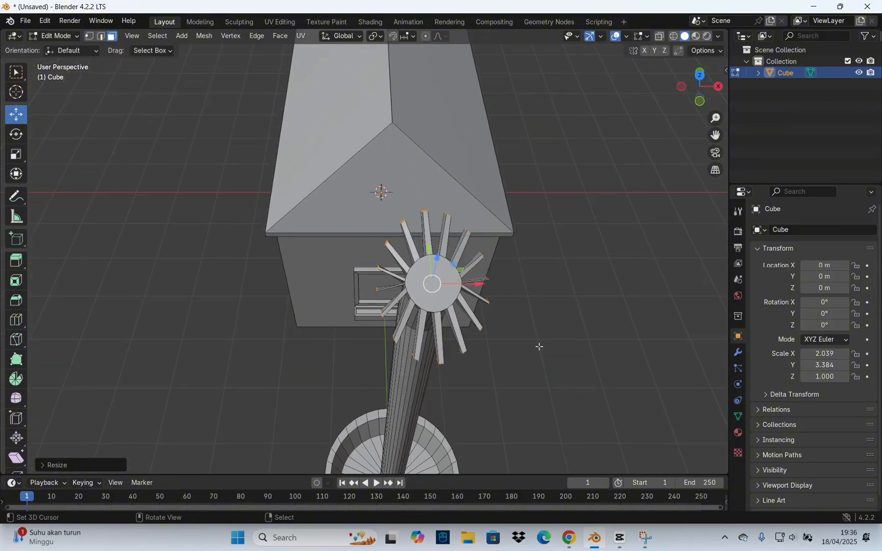
Step: Undo the palm crown spokes back to the complete selected ring of side faces around the trunk's tip
key(ctrl+z)
key(ctrl+z)
key(ctrl+z)
middle_drag(498, 319, 392, 289)
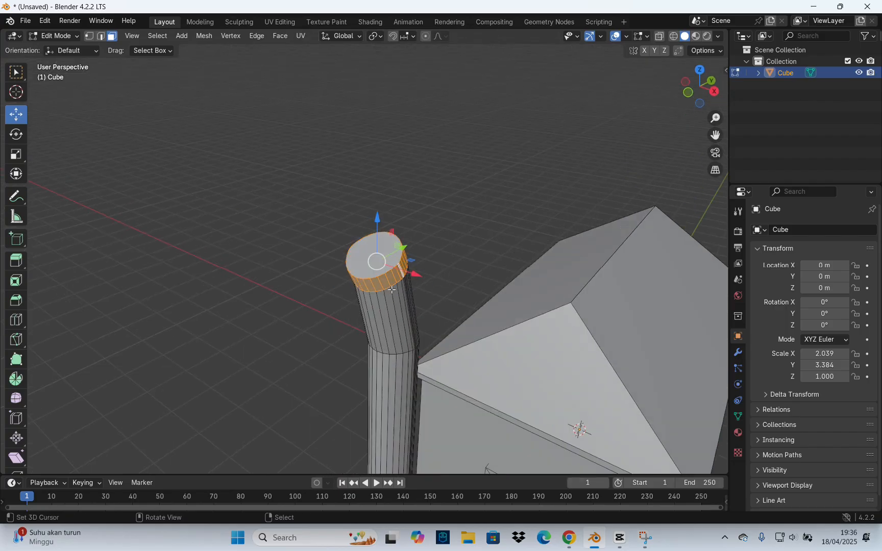
middle_drag(536, 226, 522, 283)
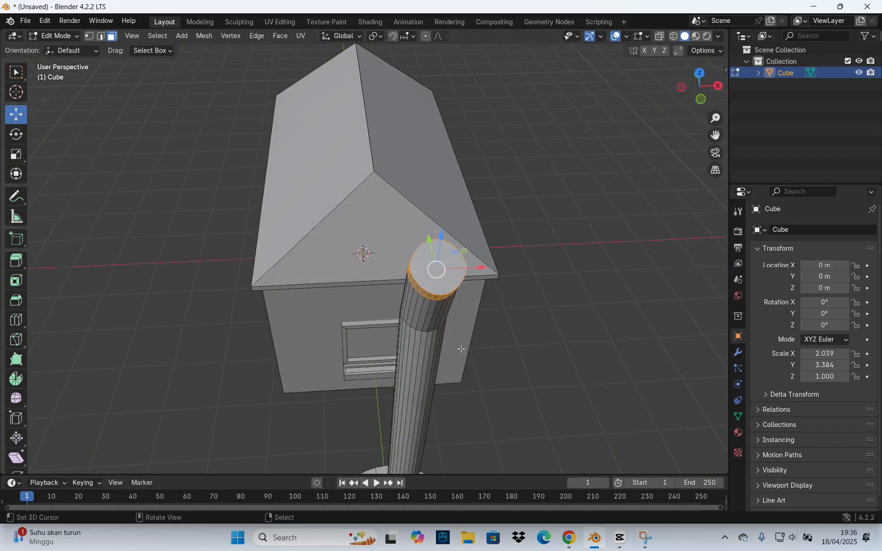
middle_drag(461, 349, 403, 302)
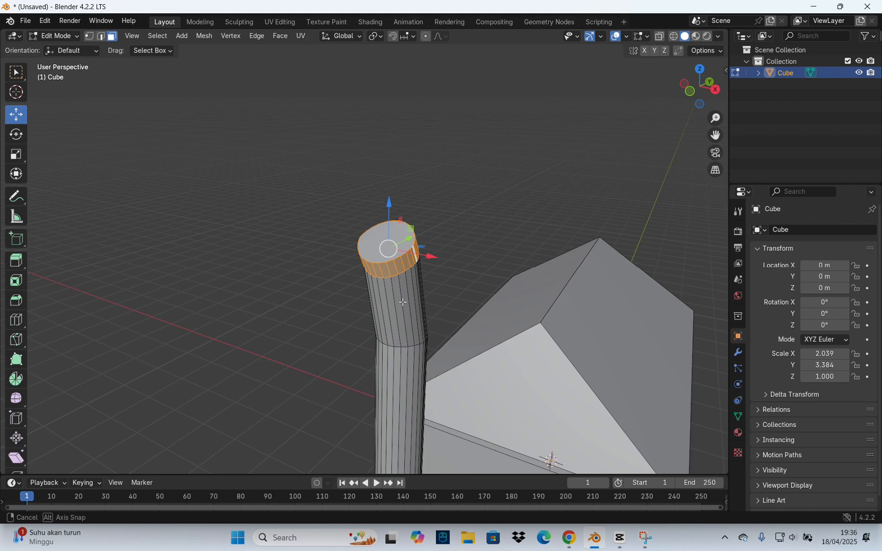
Step: Extrude the trunk's top cap face upward a short distance and scale it in to form a tapered tip
scroll(395, 258, up, 1)
key(e)
right_click(395, 255)
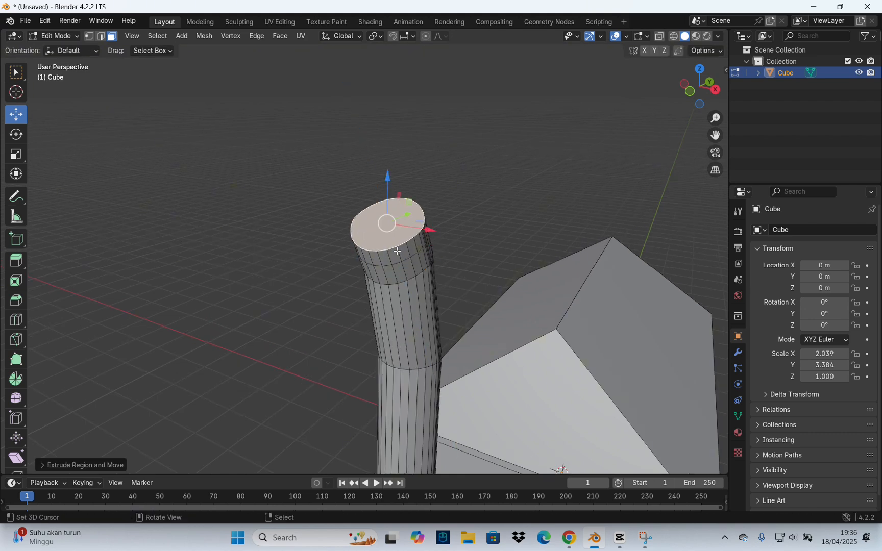
key(s)
click(415, 248)
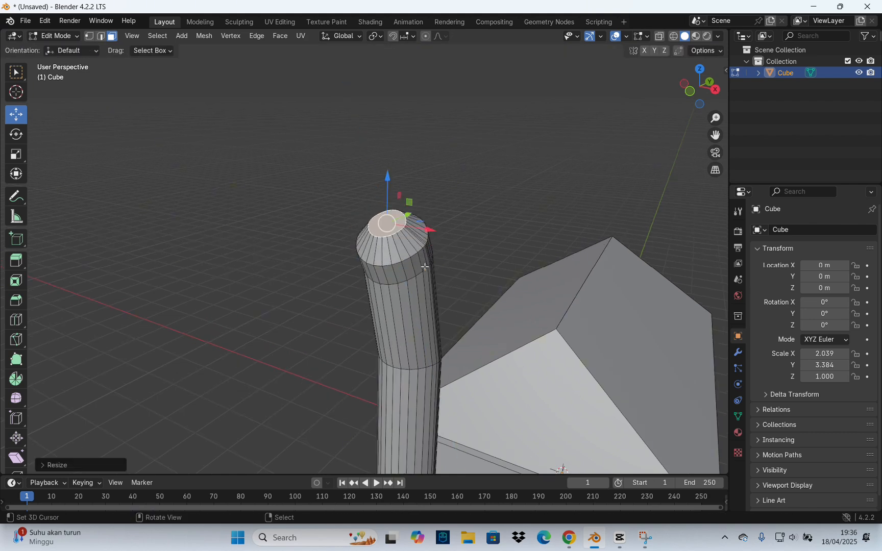
Step: Select the ring of side faces just below the tapered tip and extrude it outward along normals into a wide disc
alt+shift+click(425, 266)
middle_drag(425, 267, 482, 328)
key(alt+e)
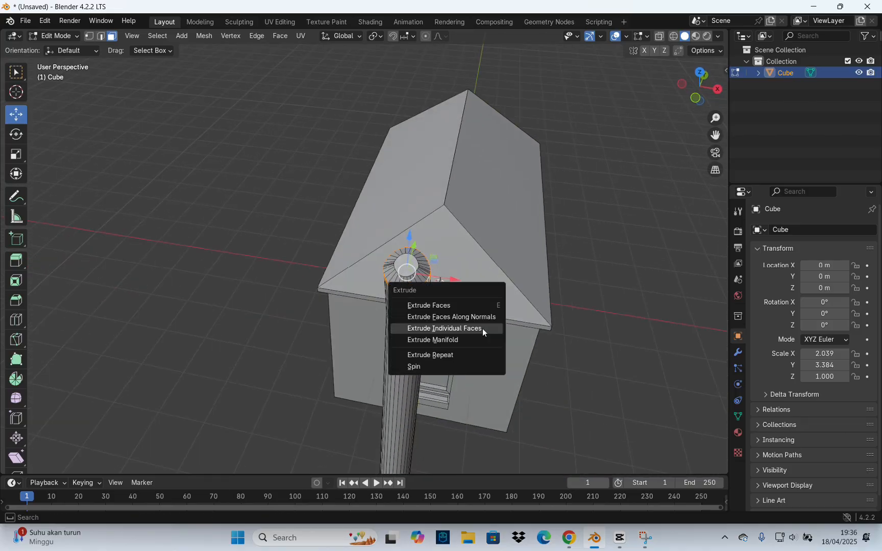
click(472, 317)
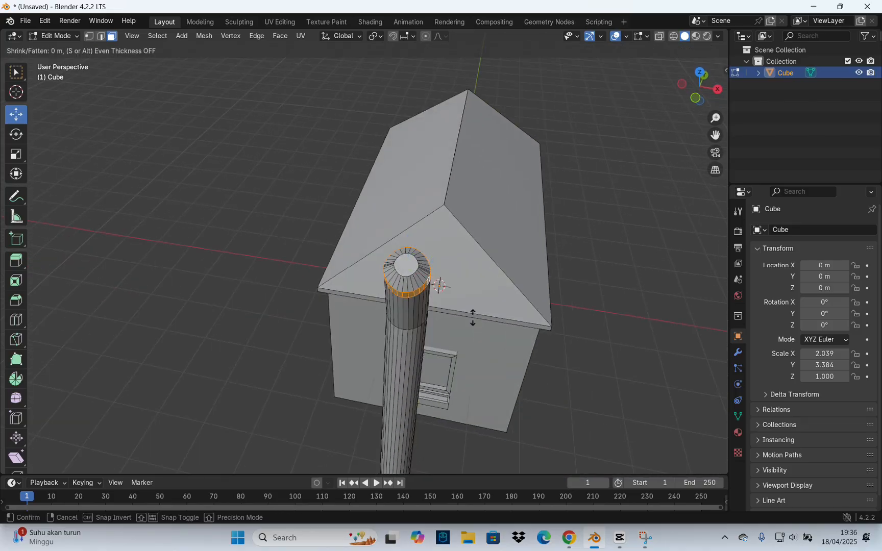
click(488, 308)
Step: Try to tilt the disc's rim about the X axis and narrow it along Y
middle_drag(487, 307, 383, 254)
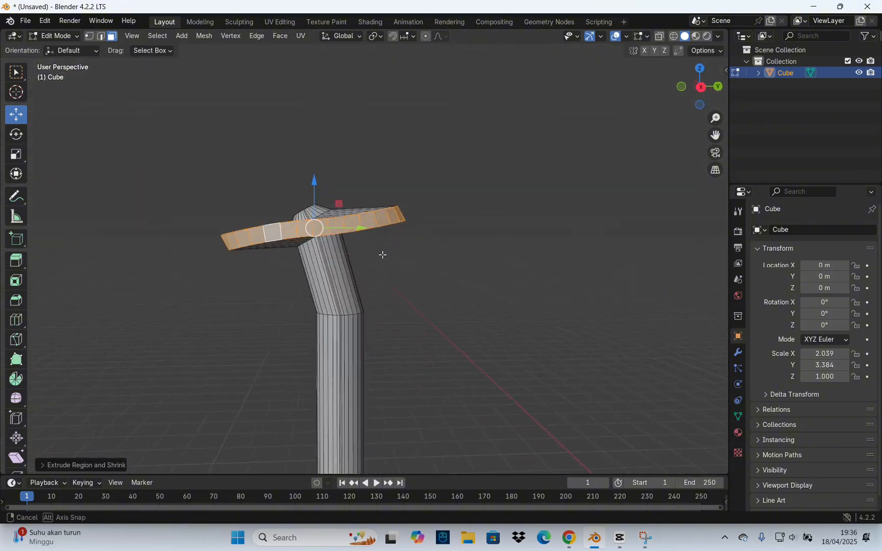
click(702, 88)
key(r)
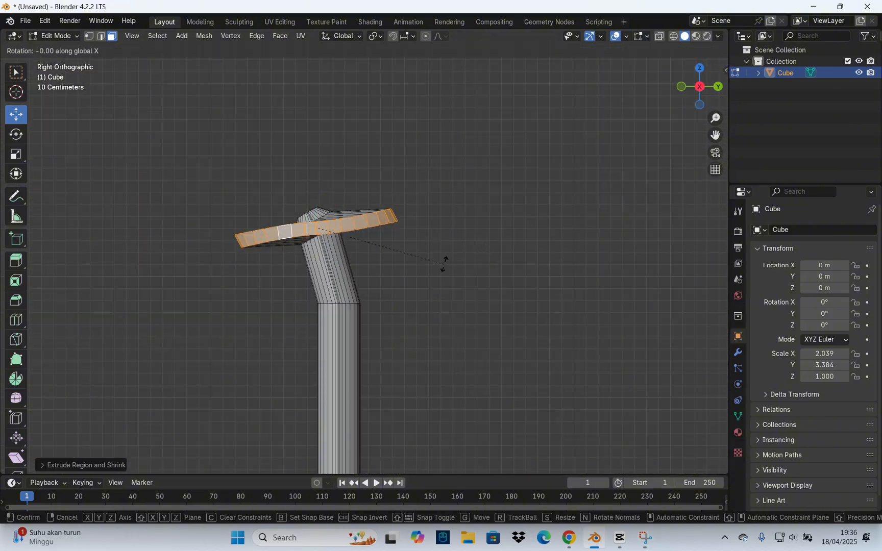
click(439, 213)
middle_drag(439, 212, 439, 242)
key(s)
key(y)
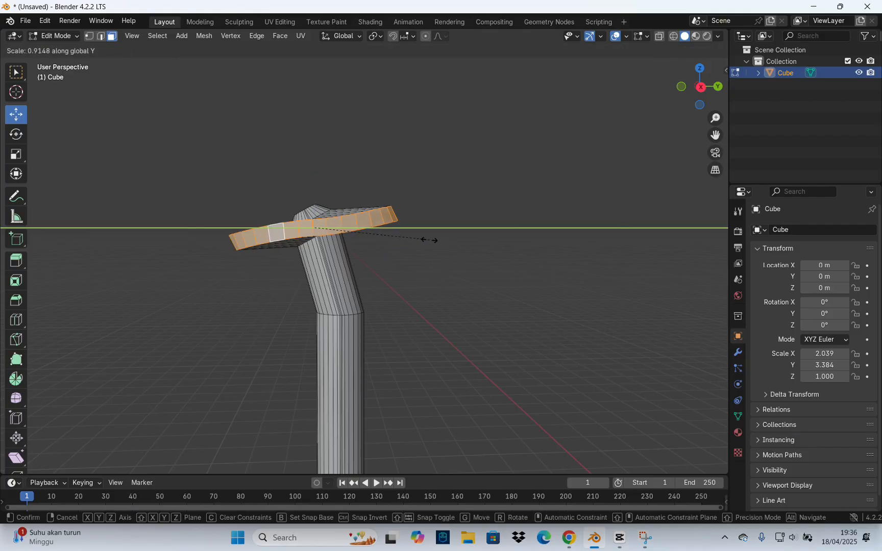
click(419, 238)
mouse_move(420, 239)
middle_down()
mouse_move(496, 285)
mouse_move(493, 300)
mouse_move(421, 250)
middle_up()
key(r)
key(x)
right_click(483, 297)
Step: Scale the disc's rim in along Y and rotate it about X to follow the tilt of the trunk's tip
key(s)
key(y)
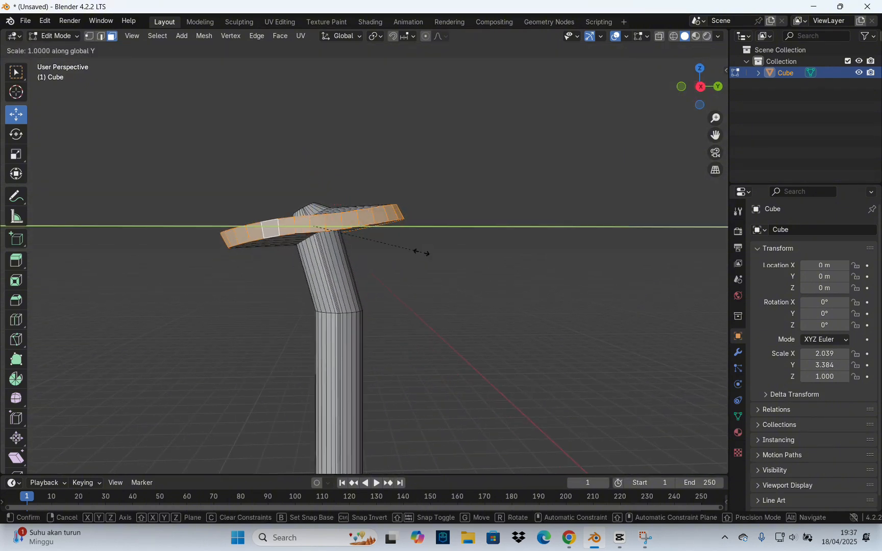
click(398, 252)
key(r)
key(x)
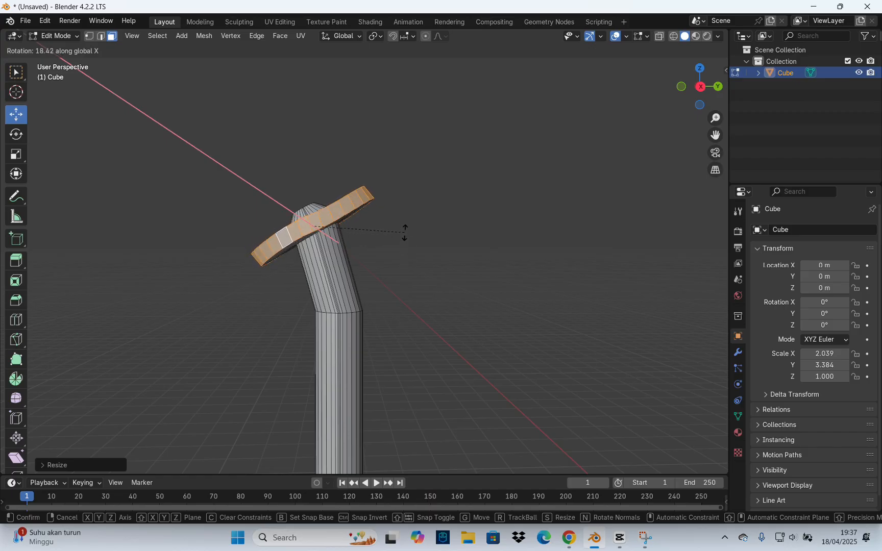
click(411, 240)
Step: Lower the disc's rim slightly and shift it along Y to adjust its position around the tip
middle_drag(411, 240, 495, 325)
middle_drag(433, 329, 331, 257)
scroll(335, 261, up, 2)
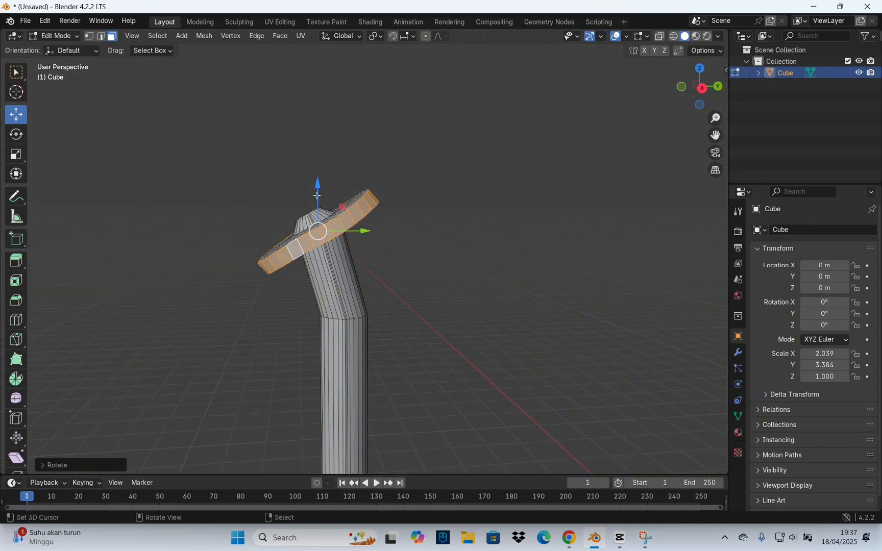
drag(317, 196, 326, 206)
drag(355, 240, 363, 236)
Step: Select the whole linked potted plant and scale it down to a small size relative to the house
scroll(356, 299, down, 2)
key(l)
scroll(355, 323, down, 3)
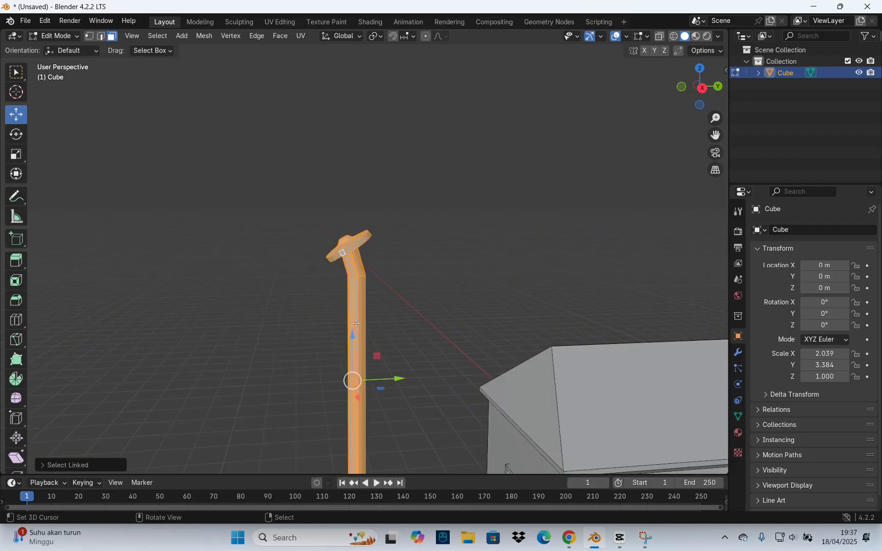
middle_drag(355, 323, 459, 276)
scroll(490, 288, up, 3)
key(s)
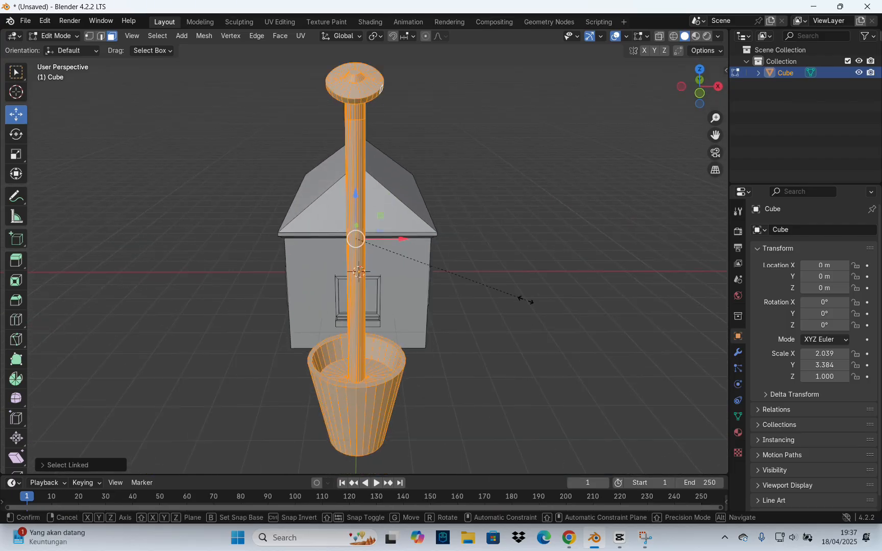
click(363, 258)
Step: Move the small potted plant down and along Y to sit beside the end-wall window with the ledge box
middle_drag(364, 258, 503, 182)
drag(440, 83, 439, 226)
drag(407, 276, 243, 274)
shift+middle_drag(243, 274, 388, 239)
scroll(388, 239, up, 7)
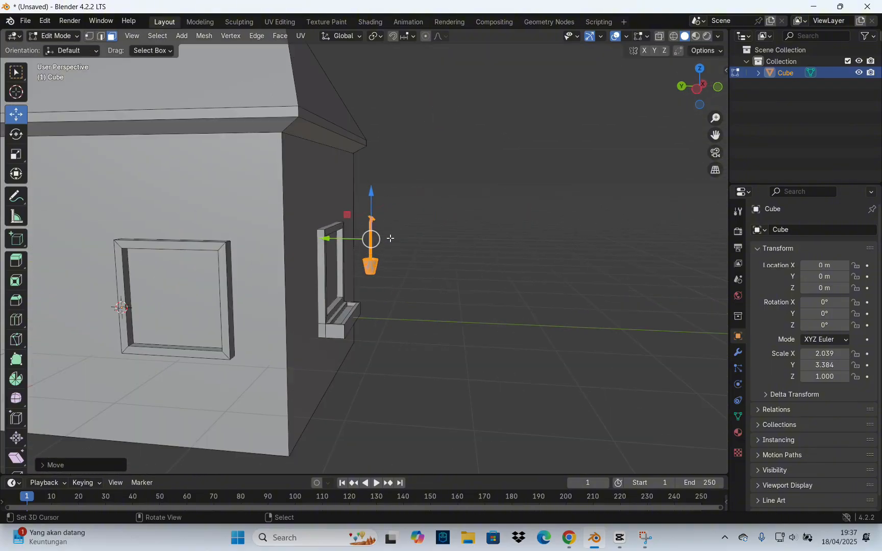
drag(375, 193, 366, 250)
scroll(366, 250, up, 4)
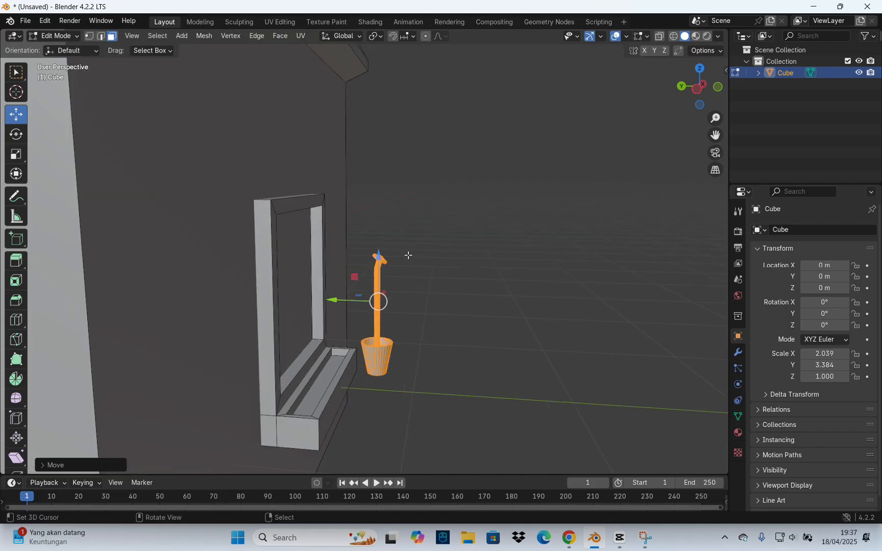
Step: Box-select the upper part of the plant in wireframe and move it down to shorten the trunk
middle_drag(419, 253, 437, 247)
key(shift+z)
drag(320, 242, 381, 311)
drag(351, 231, 353, 293)
key(shift+z)
mouse_move(357, 296)
middle_down()
mouse_move(437, 321)
mouse_move(411, 345)
middle_up()
Step: Select the whole potted plant and move it sideways and down toward the window's ledge box
key(l)
scroll(453, 304, up, 1)
drag(439, 256, 375, 232)
middle_drag(486, 260, 557, 244)
shift+middle_drag(518, 295, 341, 190)
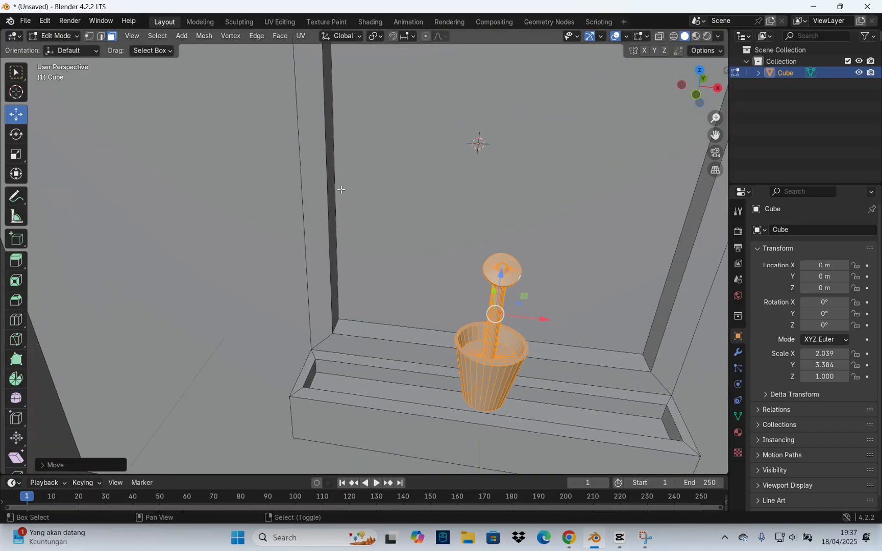
drag(500, 277, 495, 303)
Step: Fine-tune the potted plant's position horizontally so it is seated in the ledge box
middle_drag(516, 299, 610, 289)
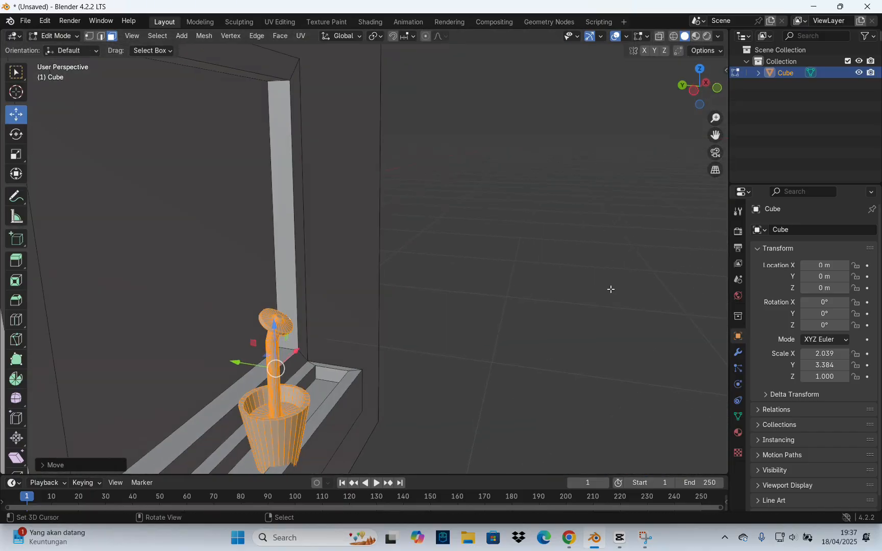
shift+middle_drag(497, 287, 685, 192)
drag(440, 269, 419, 268)
middle_drag(484, 292, 563, 284)
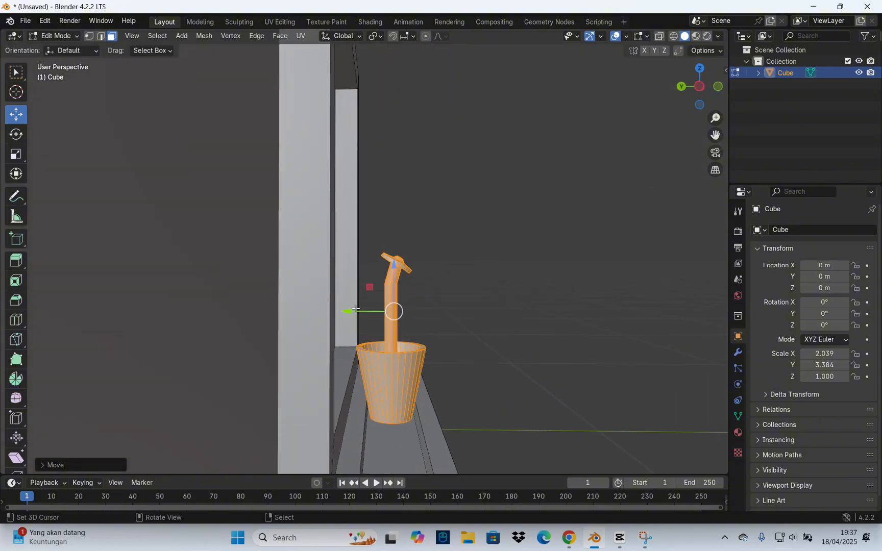
drag(356, 308, 358, 309)
Step: Duplicate the window frame, ledge box and potted plant in place and rotate the copy 180° about Z
scroll(409, 332, down, 2)
middle_drag(451, 347, 389, 376)
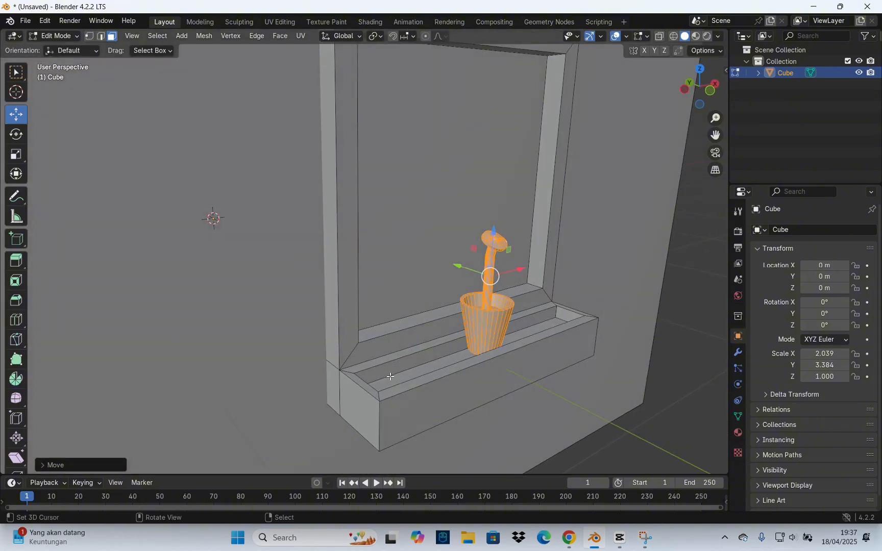
key(l)
scroll(397, 364, down, 6)
key(shift+d)
right_click(407, 331)
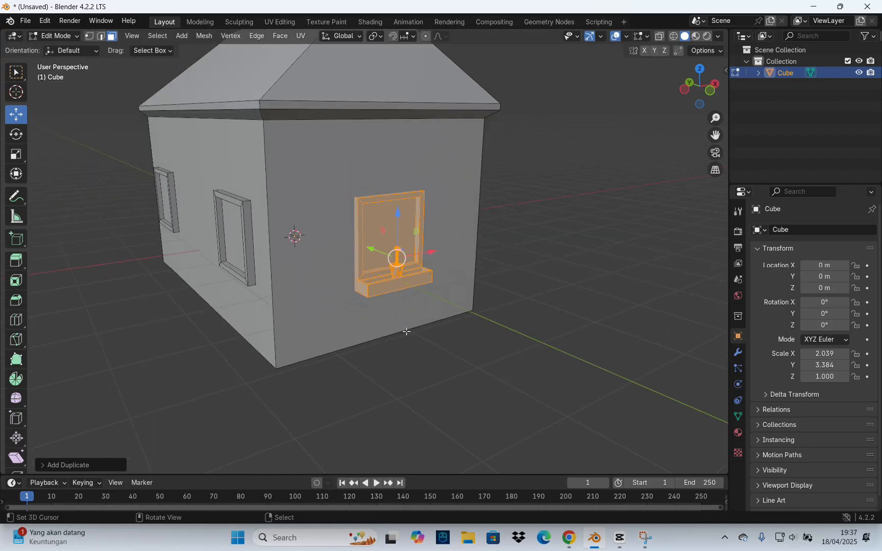
text(rz)
text(180)
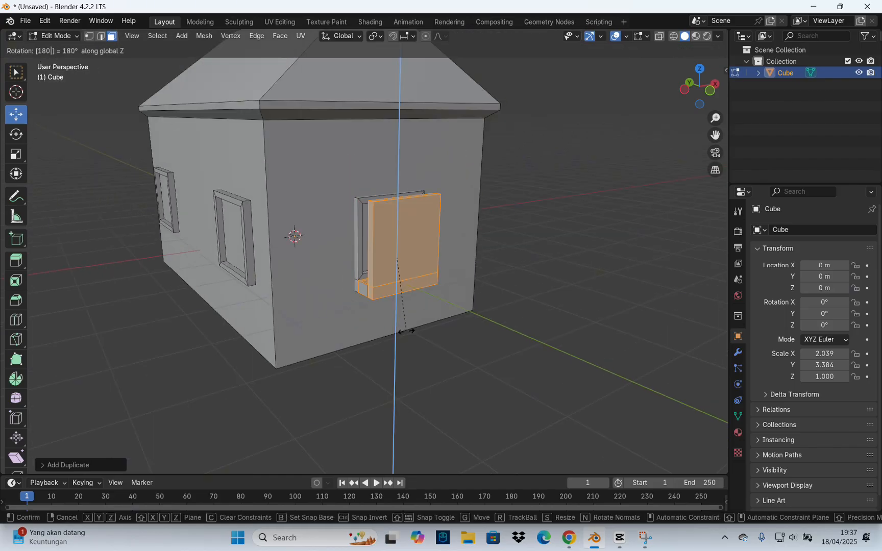
key(Return)
Step: Move the duplicated window and plant about 6.8 m along Y onto the opposite end wall and clear the selection
click(682, 93)
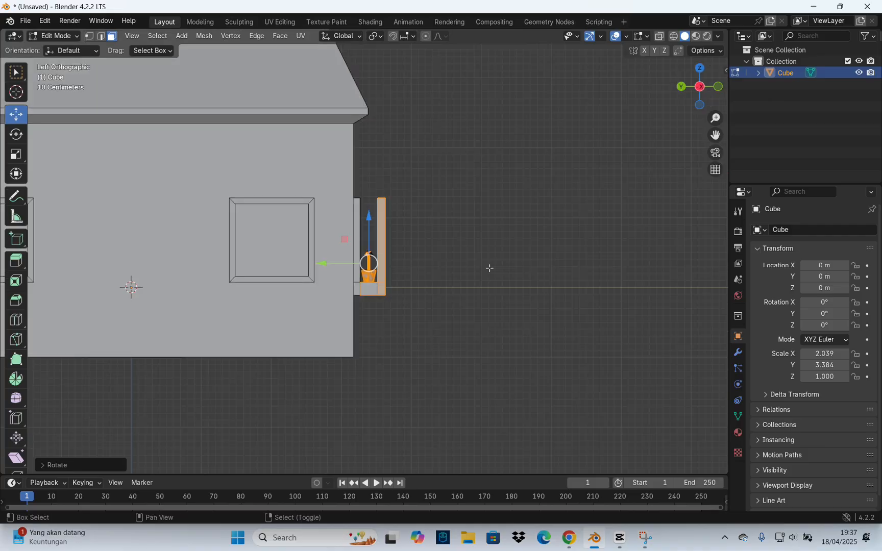
key(shift+z)
shift+middle_drag(368, 340, 539, 328)
scroll(520, 301, down, 2)
shift+middle_drag(504, 278, 609, 311)
drag(563, 289, 232, 298)
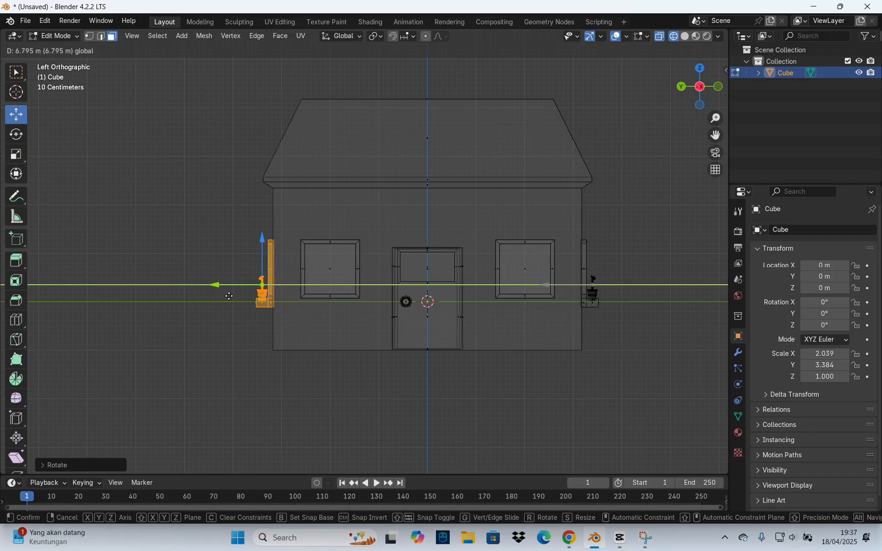
drag(228, 296, 229, 296)
scroll(228, 296, down, 1)
middle_drag(229, 296, 388, 329)
key(shift+z)
click(504, 364)
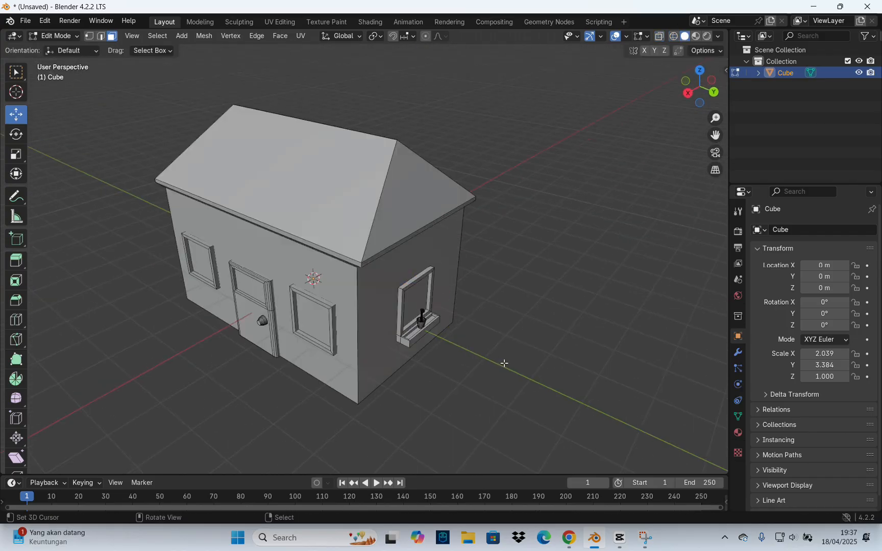
Step: Return to Object Mode, select the house and apply Shade Flat
mouse_move(471, 363)
middle_down()
mouse_move(497, 338)
mouse_move(431, 287)
mouse_move(495, 286)
mouse_move(507, 301)
middle_up()
key(Tab)
right_click(481, 292)
right_click(382, 264)
key(w)
click(381, 286)
middle_drag(396, 155, 390, 134)
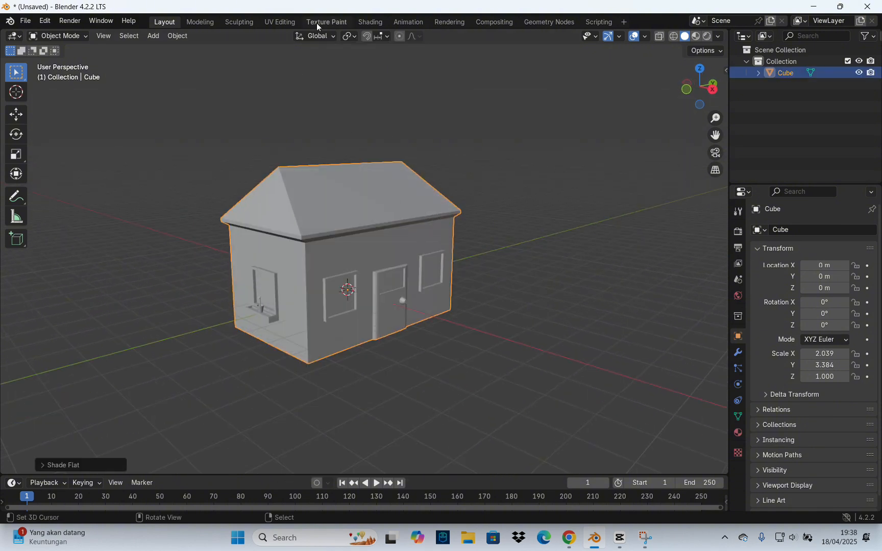
Step: Switch to the Shading workspace, select the house and create a new material for it
click(369, 22)
scroll(490, 232, up, 2)
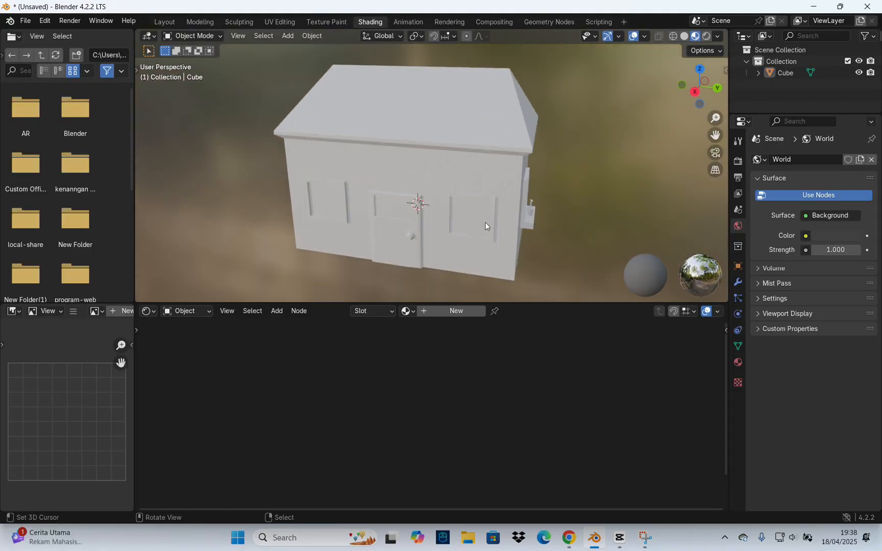
click(507, 188)
middle_drag(473, 200, 448, 294)
click(443, 314)
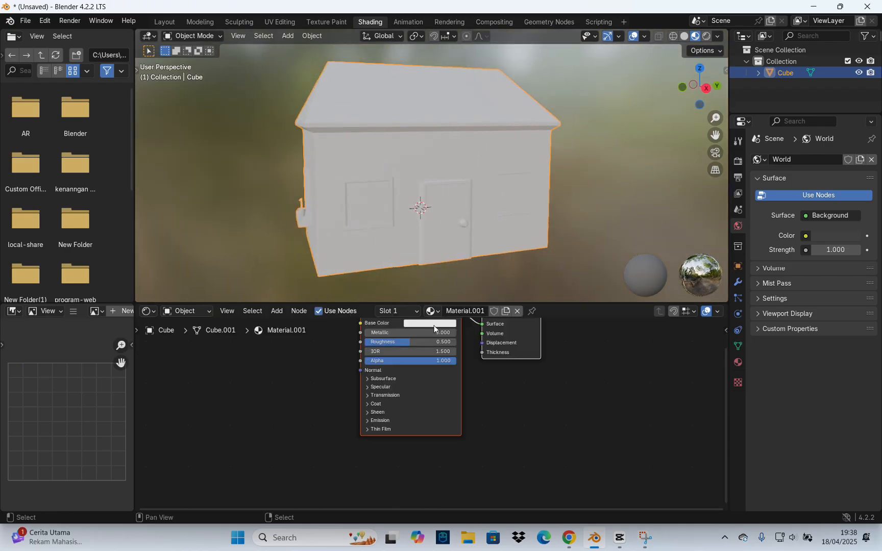
Step: Set the house material's base color to a fully saturated red
click(416, 324)
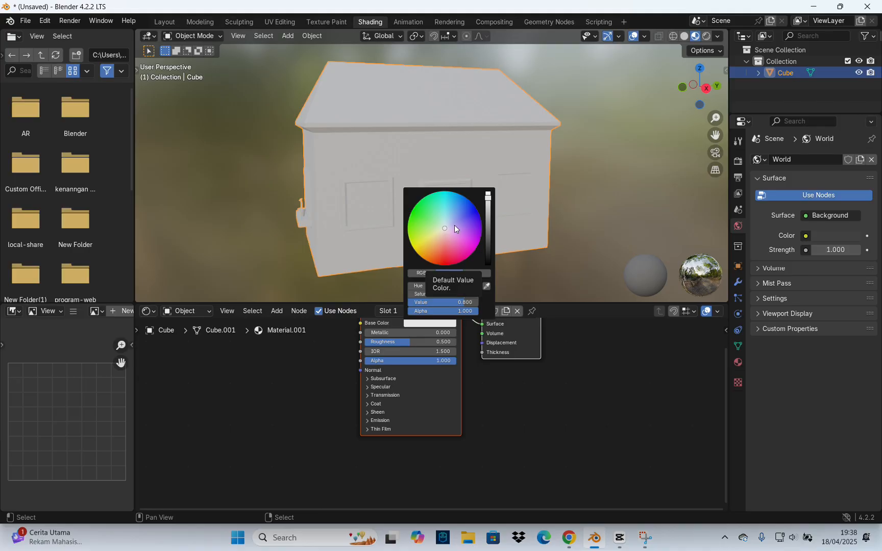
drag(465, 225, 473, 209)
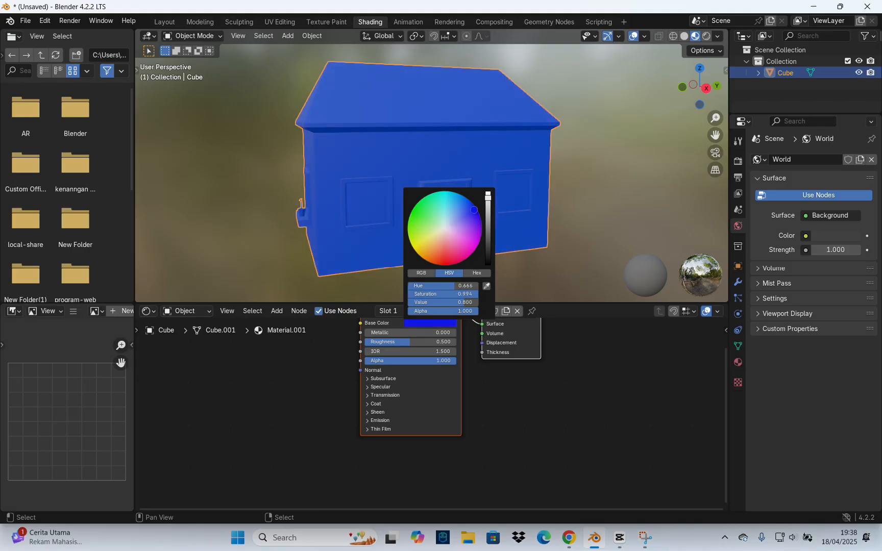
drag(446, 253, 442, 264)
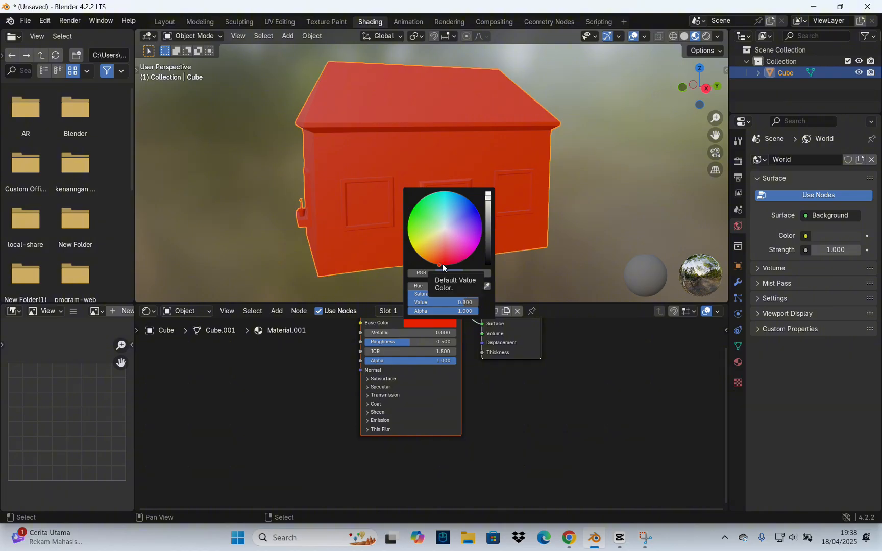
Step: Select all roof and eave faces in Edit Mode and switch to material Slot 2
key(Tab)
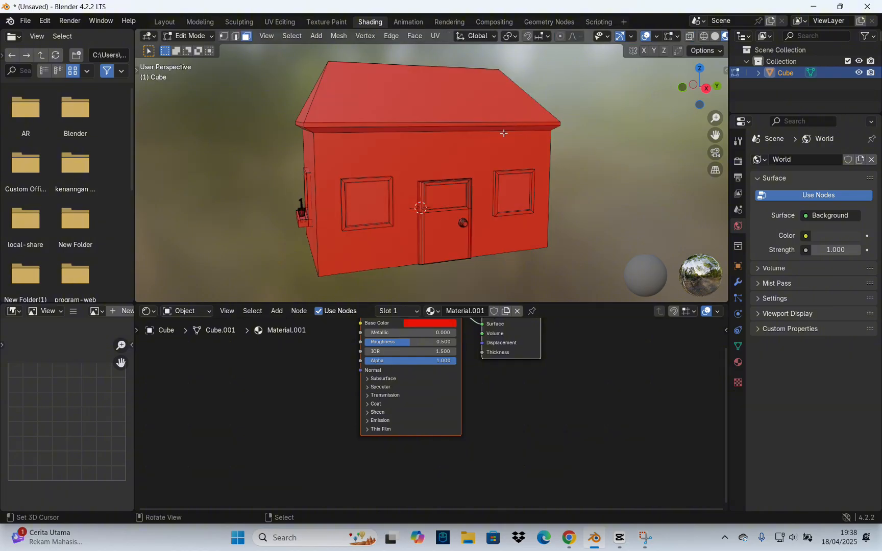
middle_drag(504, 134, 533, 89)
shift+middle_drag(534, 90, 517, 245)
scroll(518, 244, up, 2)
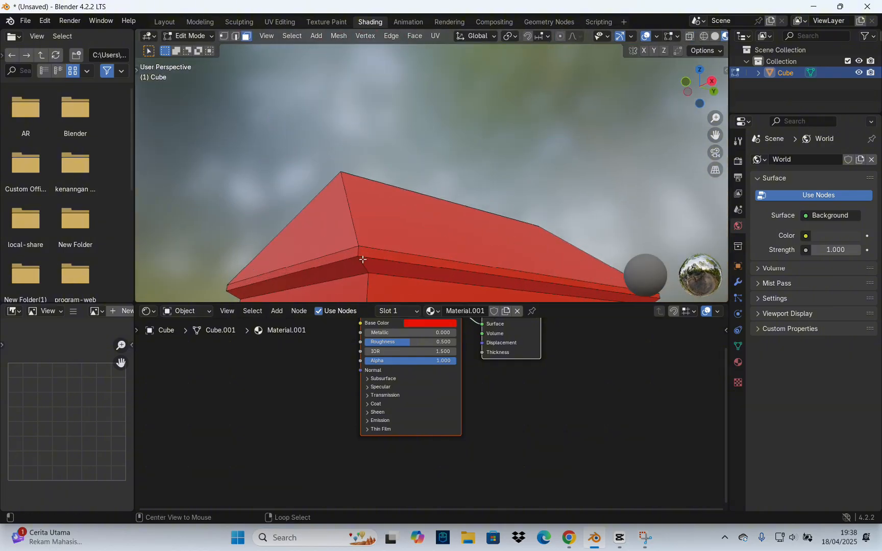
alt+shift+click(361, 265)
alt+shift+click(357, 252)
alt+shift+click(354, 232)
middle_drag(371, 192, 329, 241)
click(397, 310)
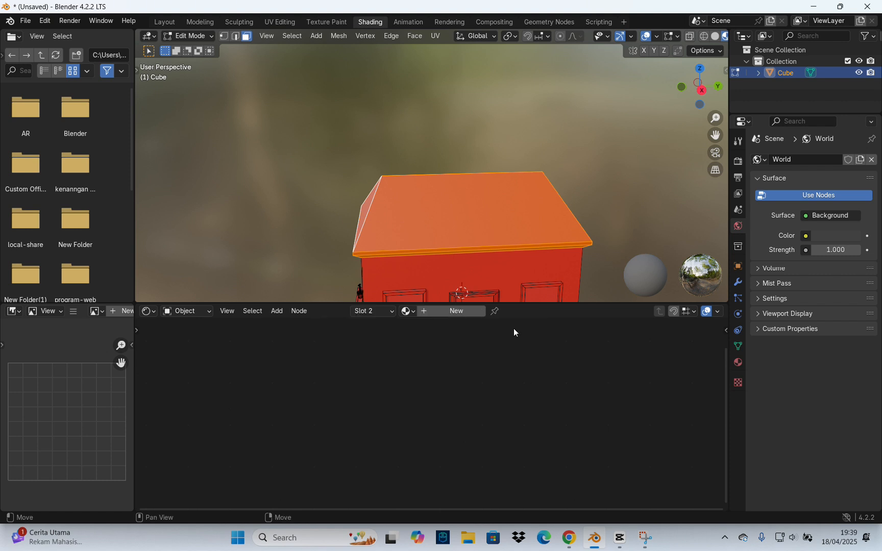
Step: Create a new material in Slot 2 with a yellow base color and assign it to the selected roof faces
click(449, 310)
click(436, 322)
click(414, 250)
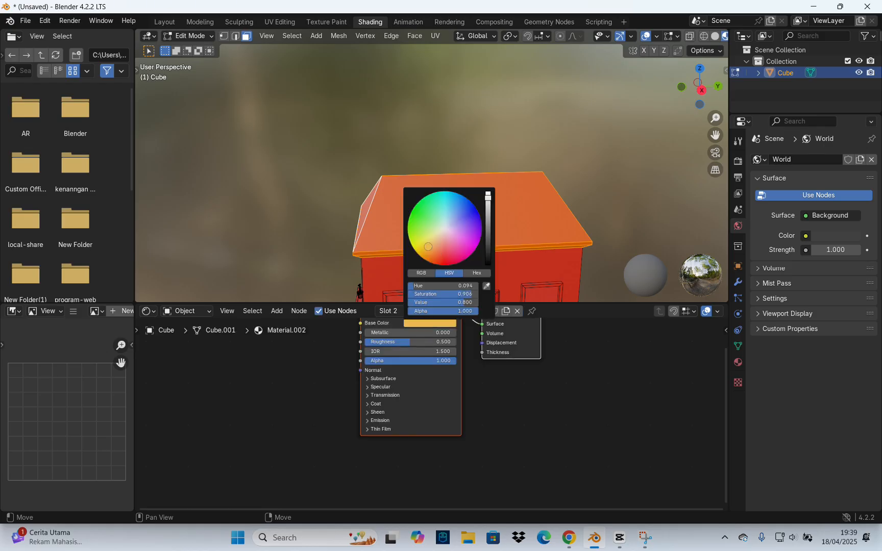
click(387, 311)
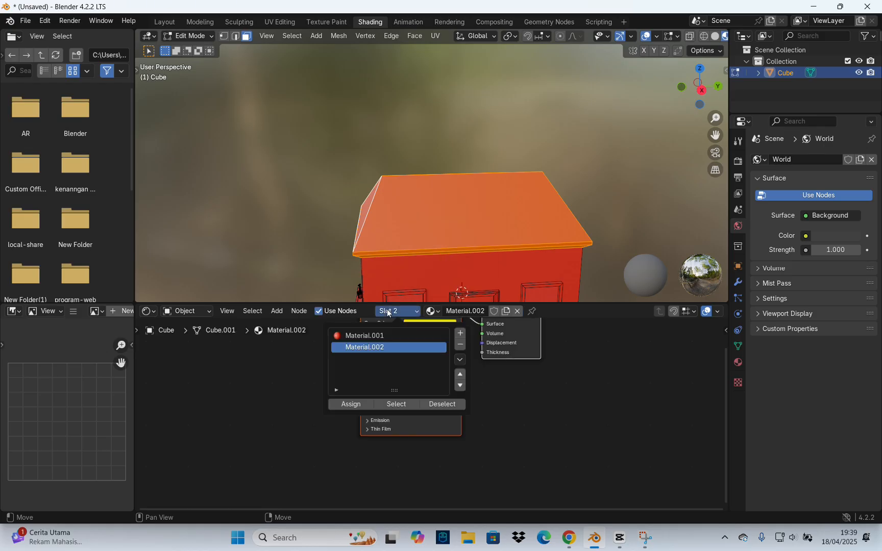
click(351, 401)
click(597, 255)
Step: Select the linked door geometry and assign the yellow roof material, Material.002, to it
middle_drag(597, 255, 512, 174)
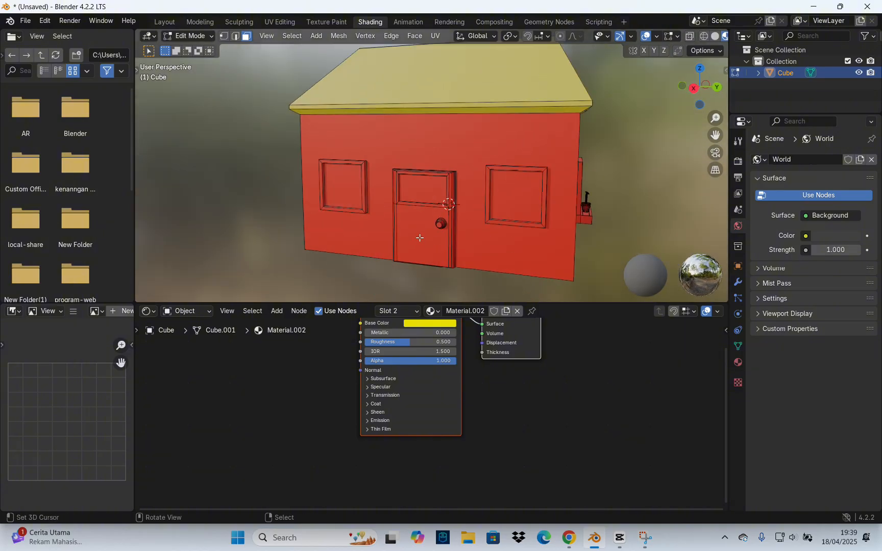
key(l)
click(396, 315)
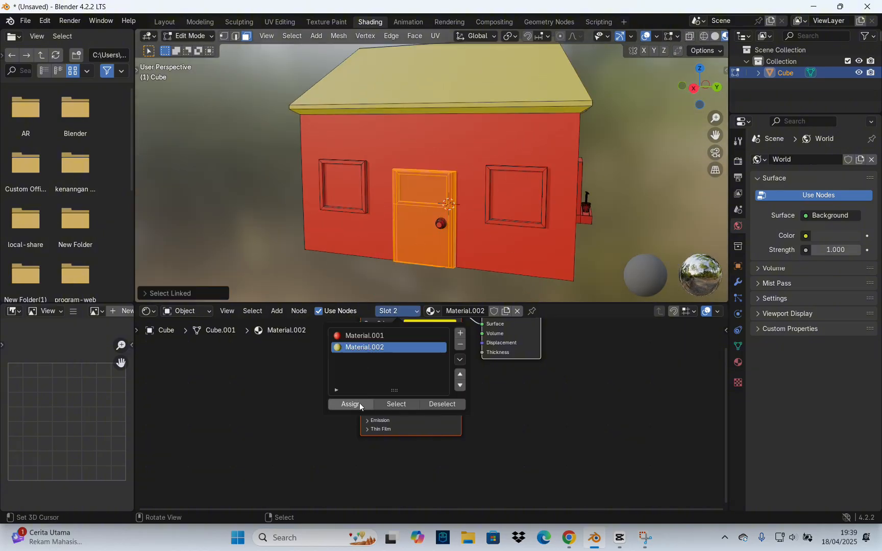
click(359, 402)
right_click(371, 276)
Step: Select the linked door knob and add a new material in Slot 3 with a yellow base color
middle_drag(431, 236, 513, 229)
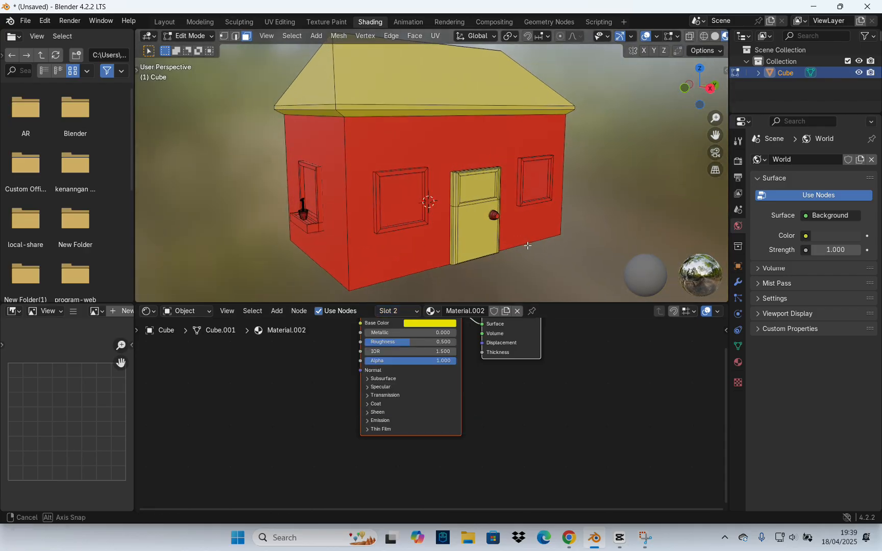
scroll(513, 229, up, 2)
key(l)
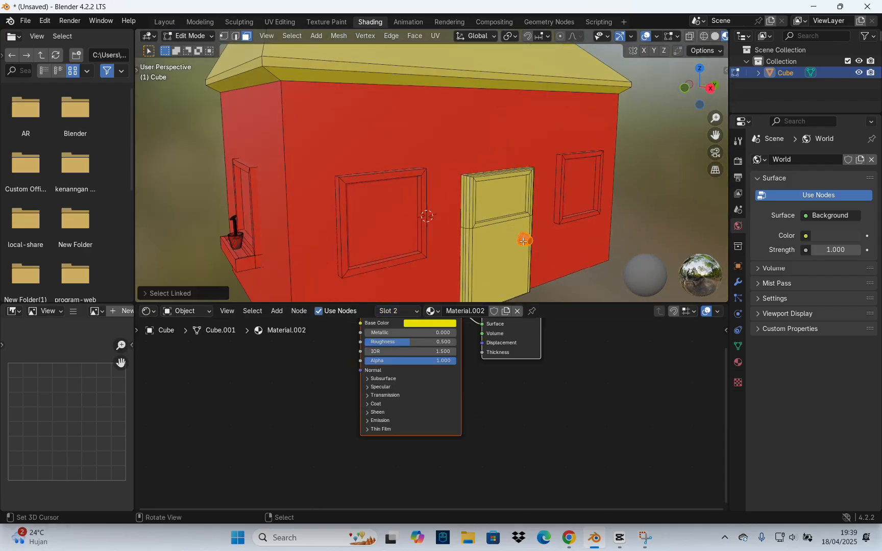
click(416, 317)
click(461, 331)
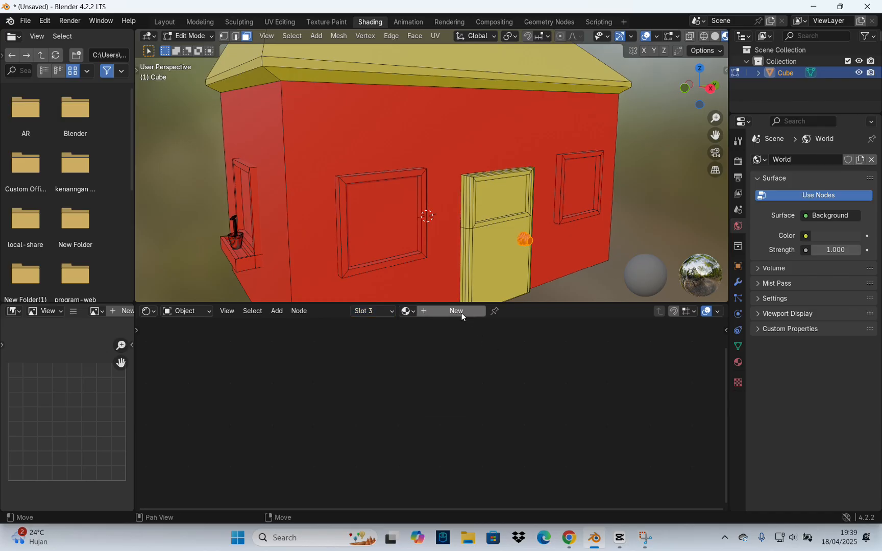
click(462, 311)
click(430, 324)
drag(445, 227, 465, 197)
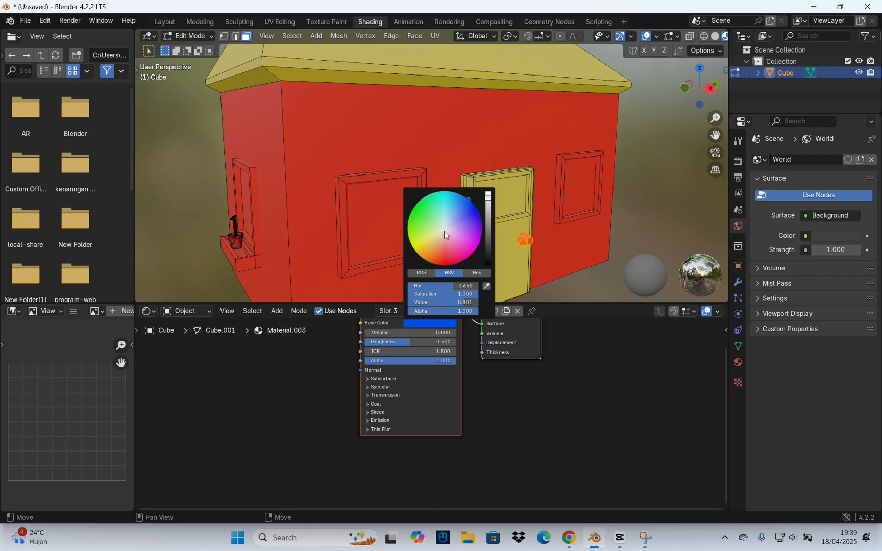
drag(445, 235, 419, 245)
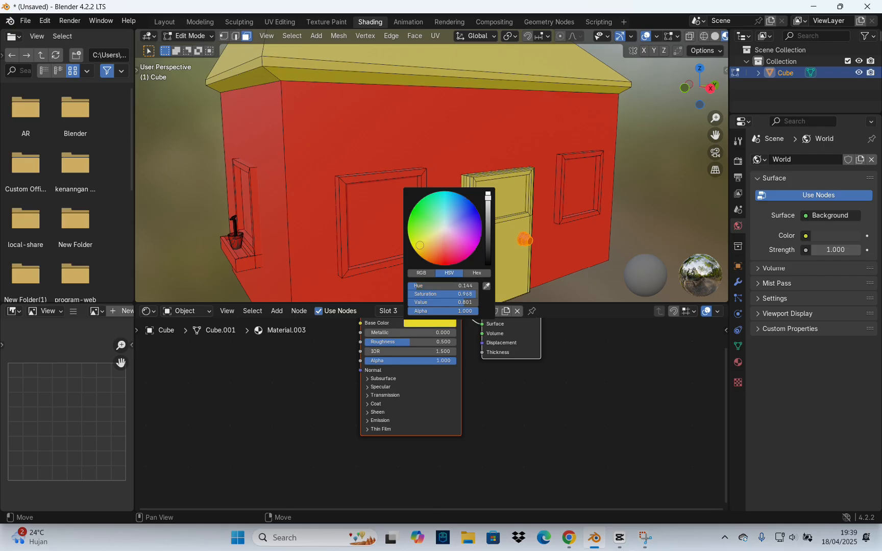
Step: Set the knob material's metallic value to 0.5 and assign the material to the door knob
click(387, 331)
text(0.)
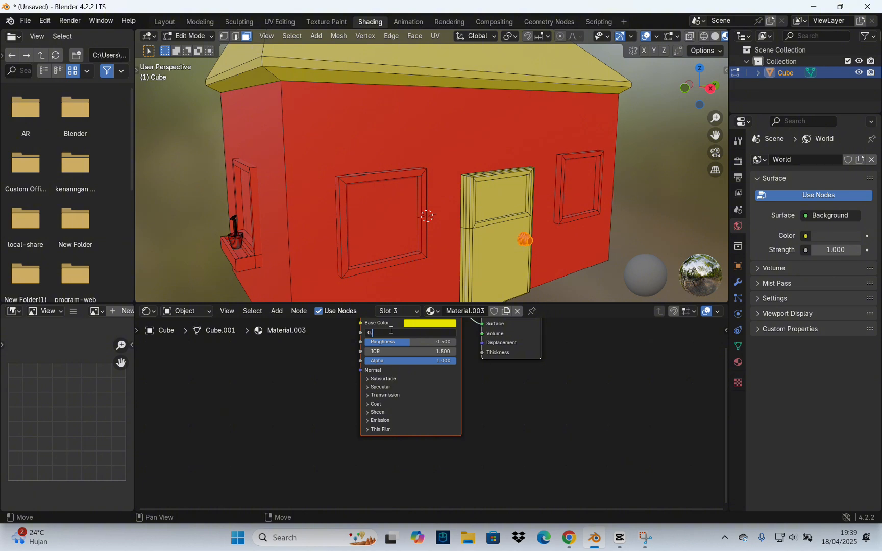
text(5)
key(Return)
click(409, 311)
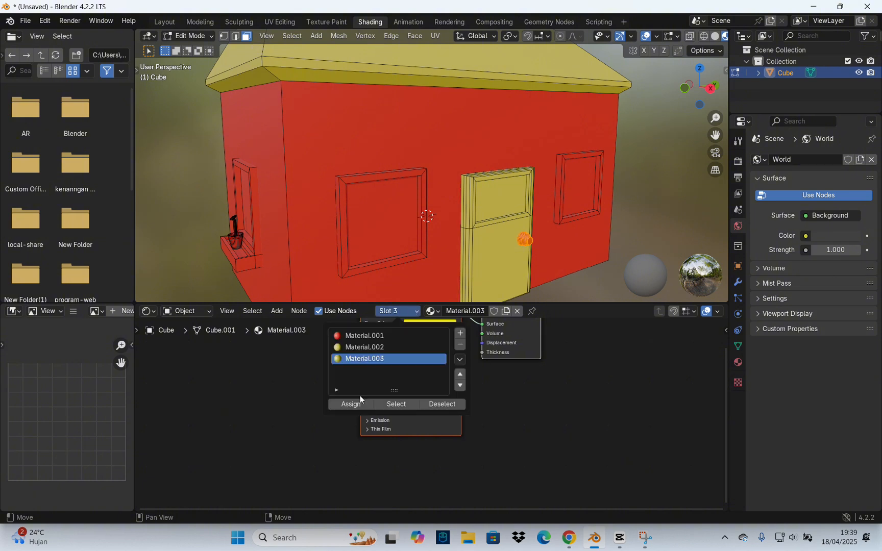
Step: Raise the door knob material's metallic value to 0.7
scroll(637, 239, up, 6)
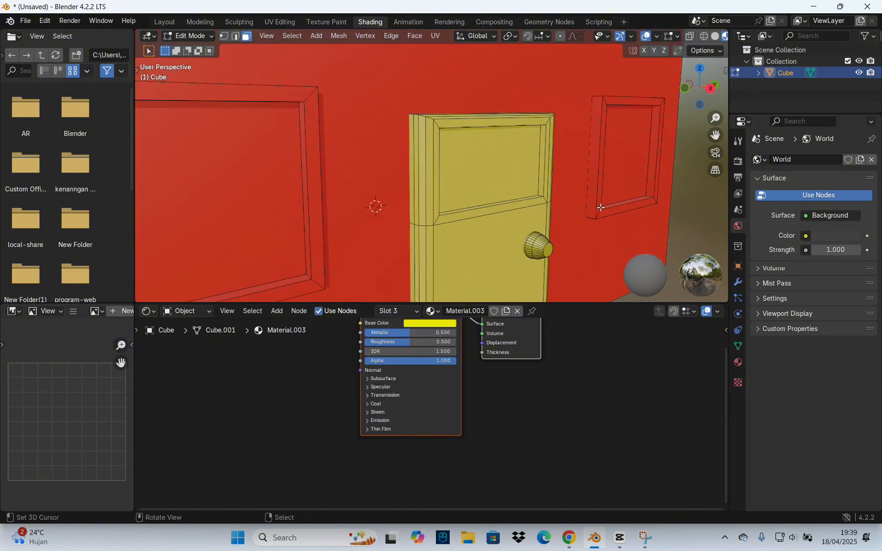
click(410, 332)
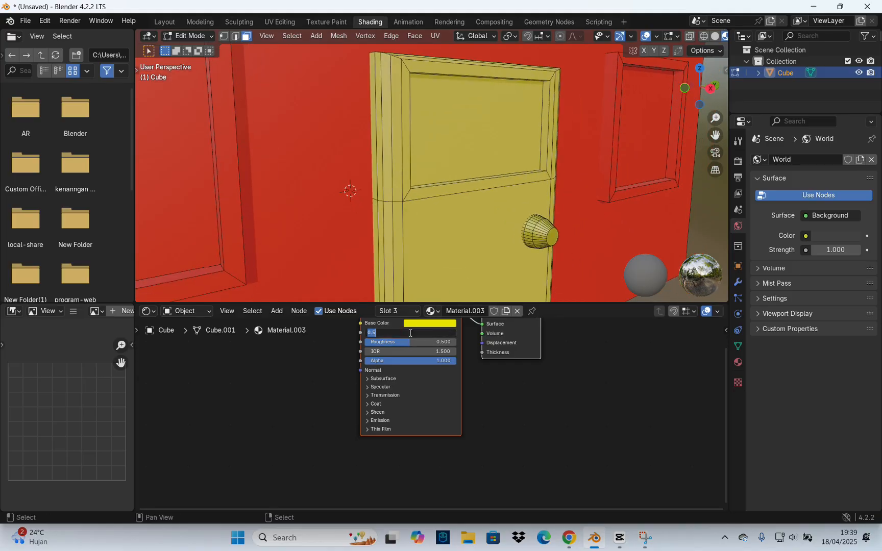
key(Return)
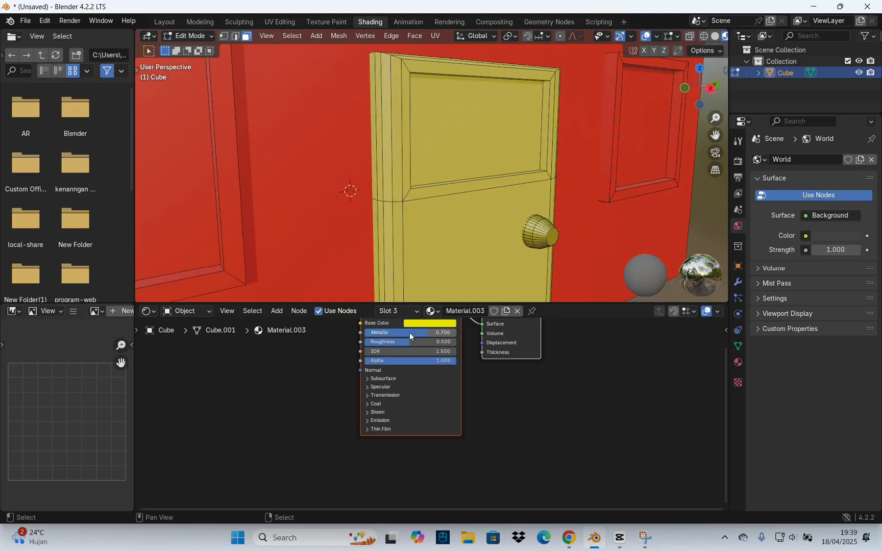
Step: Select the door's upper pane and add a new material in Slot 4 with a cyan base color
scroll(424, 215, down, 1)
middle_drag(444, 178, 405, 176)
right_click(408, 153)
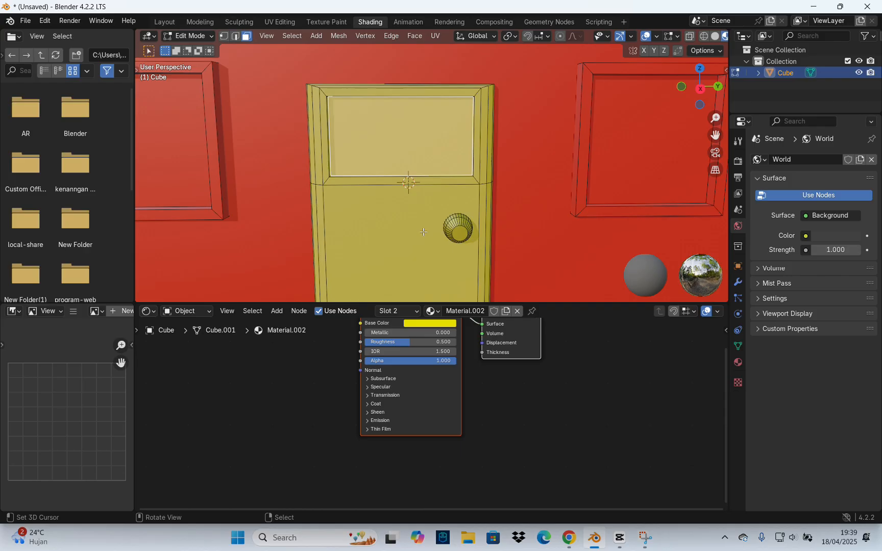
click(407, 317)
click(459, 331)
click(455, 314)
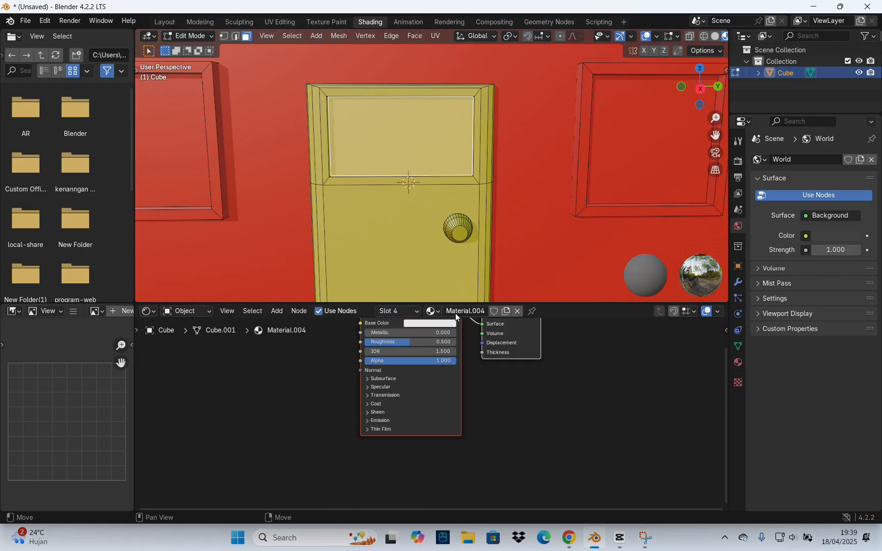
click(430, 323)
drag(445, 247, 446, 193)
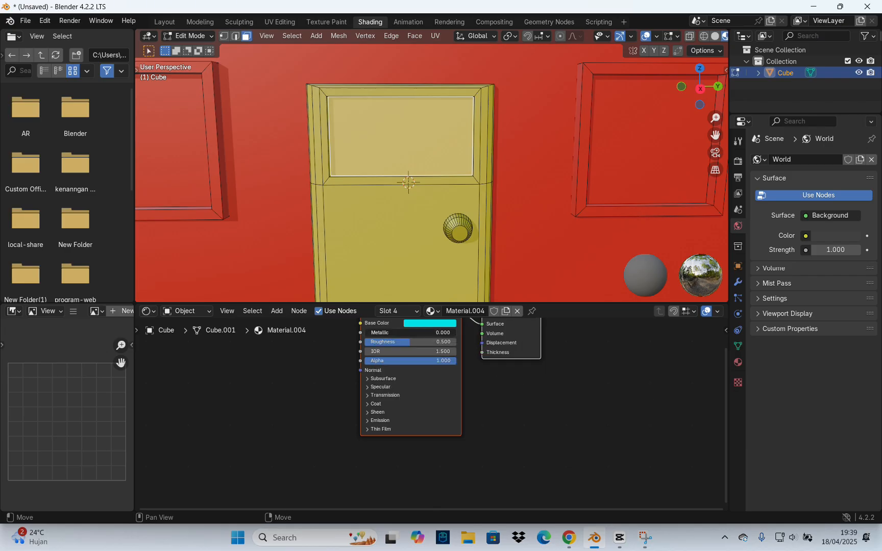
Step: Increase the cyan material's metallic value and assign the material to the door's upper pane
drag(388, 333, 458, 336)
click(406, 312)
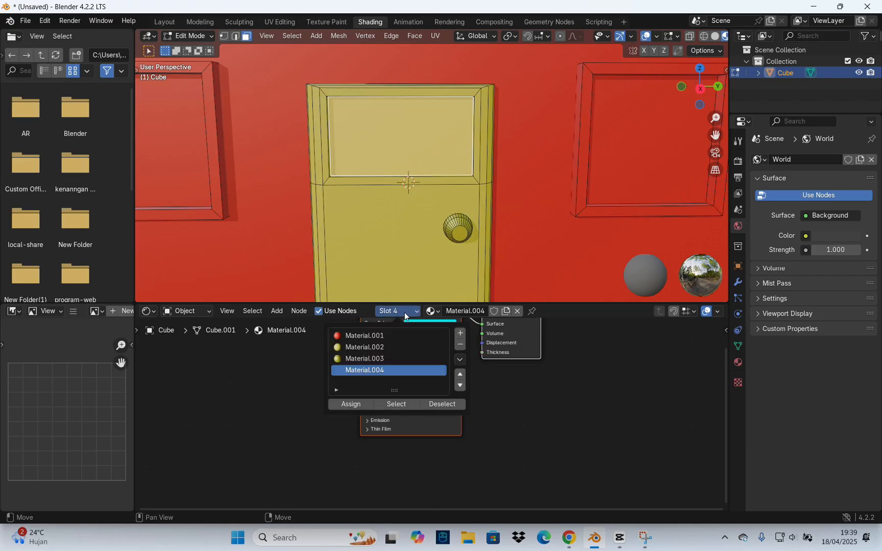
click(351, 405)
scroll(551, 234, down, 4)
Step: Select the front wall face and set its red material's roughness to 0.25
right_click(599, 233)
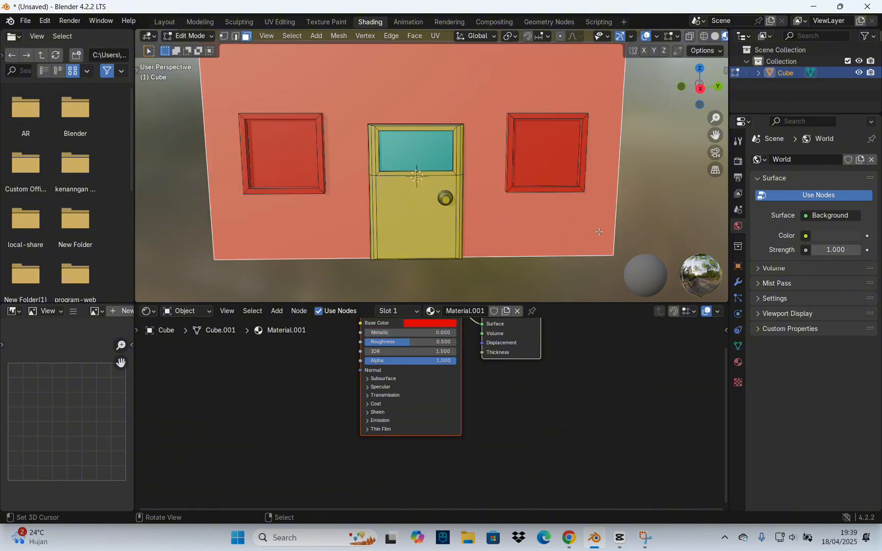
middle_drag(628, 227, 420, 332)
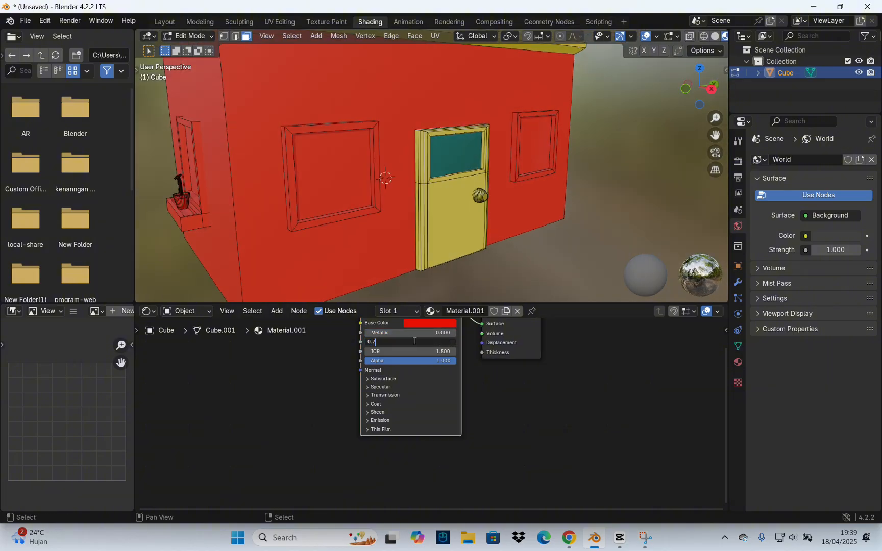
key(Return)
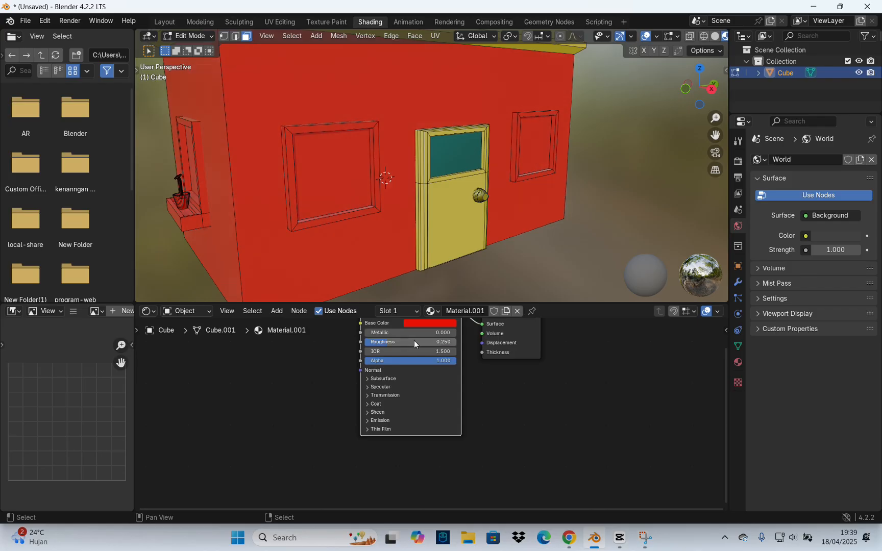
Step: Select the glass panes of the windows all around the house and assign the cyan Material.004 to them
right_click(360, 186)
shift+click(532, 152)
middle_drag(394, 202, 421, 193)
shift+click(375, 133)
middle_drag(375, 133, 352, 134)
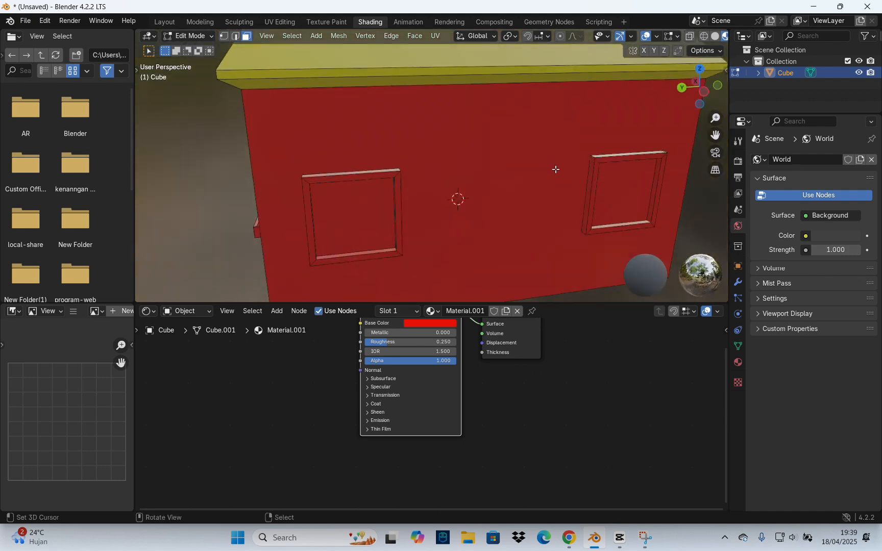
shift+click(623, 184)
shift+click(374, 214)
middle_drag(374, 214, 470, 207)
shift+right_click(470, 207)
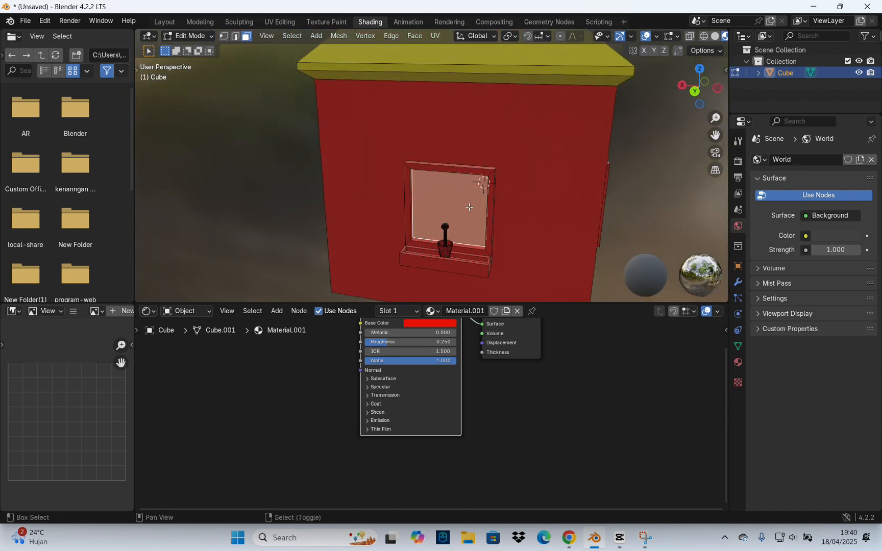
click(398, 311)
click(365, 370)
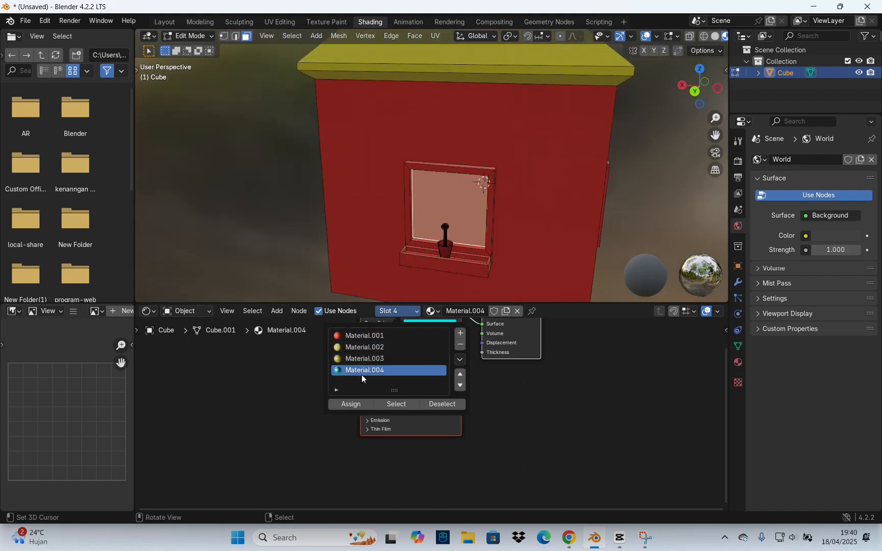
click(358, 405)
Step: Add a fifth material slot to the house and create a new material in it
middle_drag(275, 257, 427, 288)
click(397, 312)
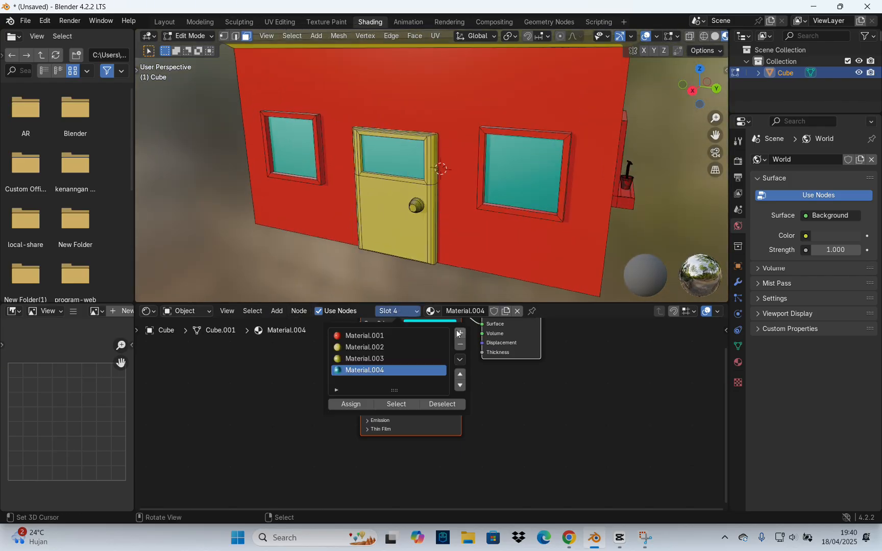
click(459, 335)
click(449, 311)
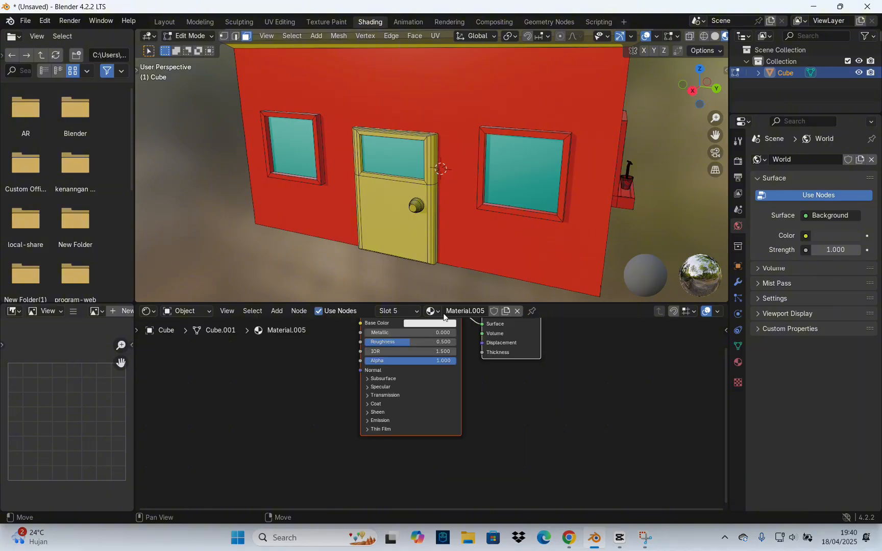
Step: Loop-select the frame faces of both front windows beside the door
middle_drag(480, 239, 357, 209)
alt+click(451, 261)
alt+shift+click(444, 268)
alt+shift+click(582, 208)
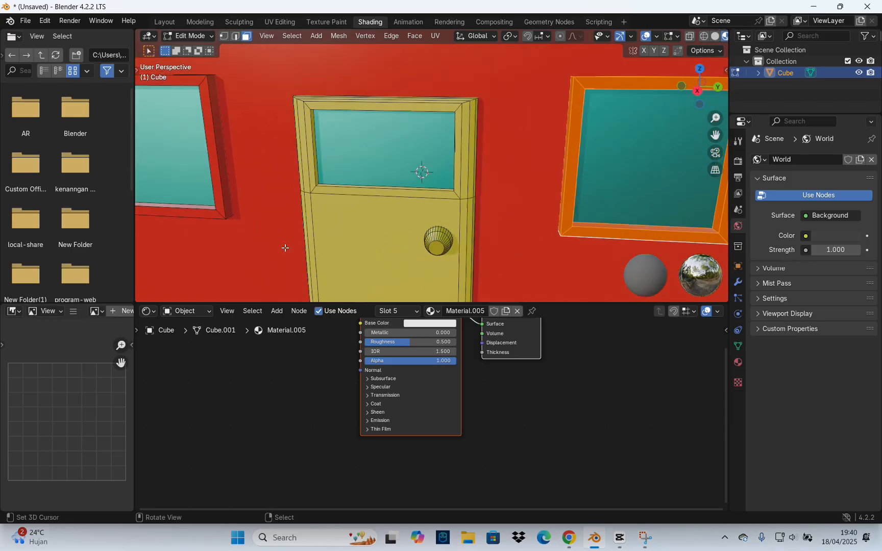
alt+shift+click(218, 208)
alt+shift+click(221, 213)
middle_drag(233, 216, 357, 207)
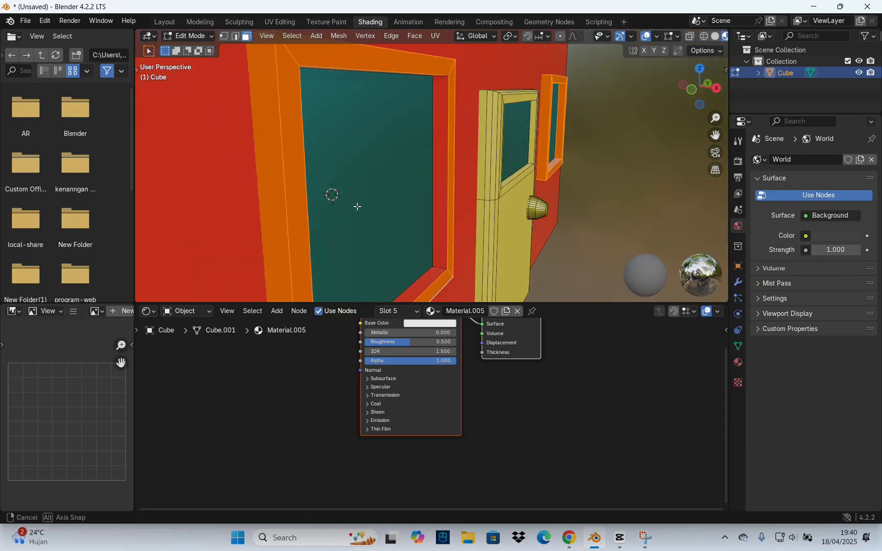
Step: Add the frame faces of the side window above the plant box to the selection
middle_drag(441, 264, 505, 255)
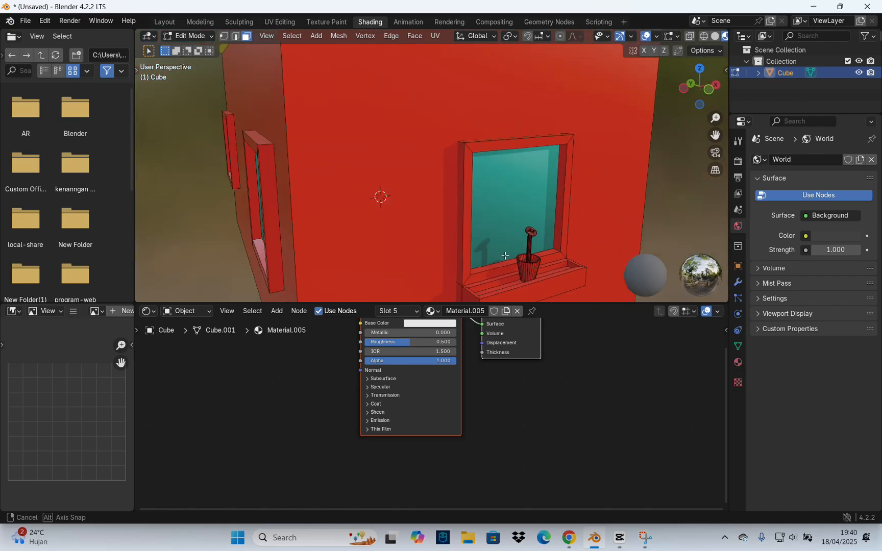
alt+shift+click(555, 250)
alt+shift+click(558, 251)
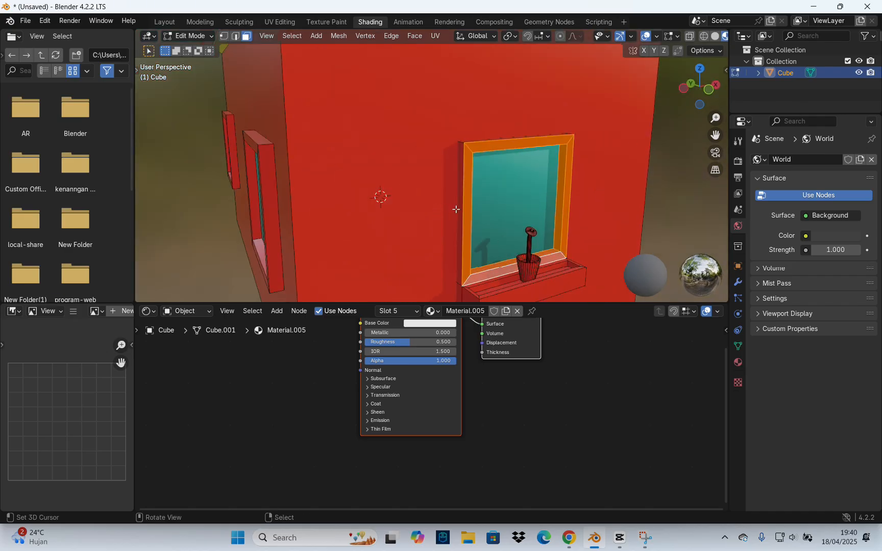
middle_drag(456, 209, 521, 186)
alt+shift+click(534, 186)
Step: Add the frame face loops of both back-wall windows to the selection
alt+shift+click(350, 199)
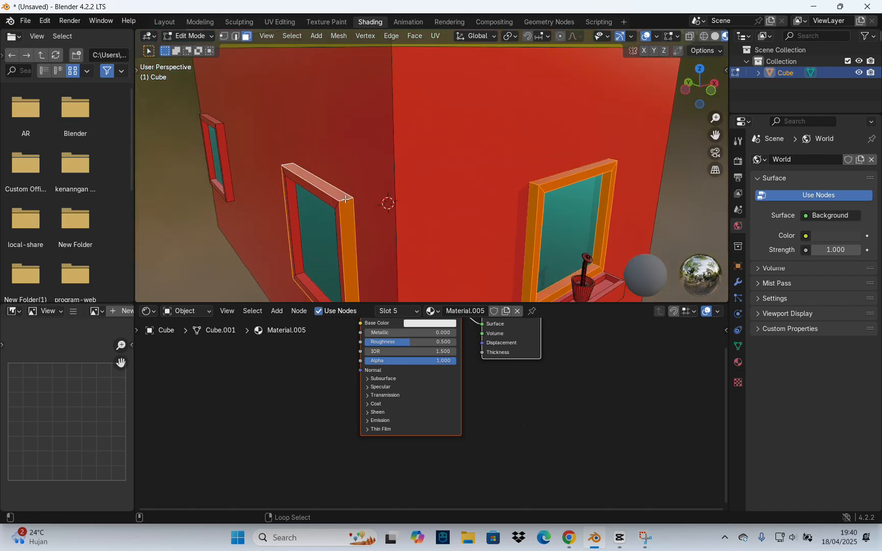
alt+shift+click(336, 204)
alt+shift+click(300, 273)
middle_drag(300, 273, 275, 211)
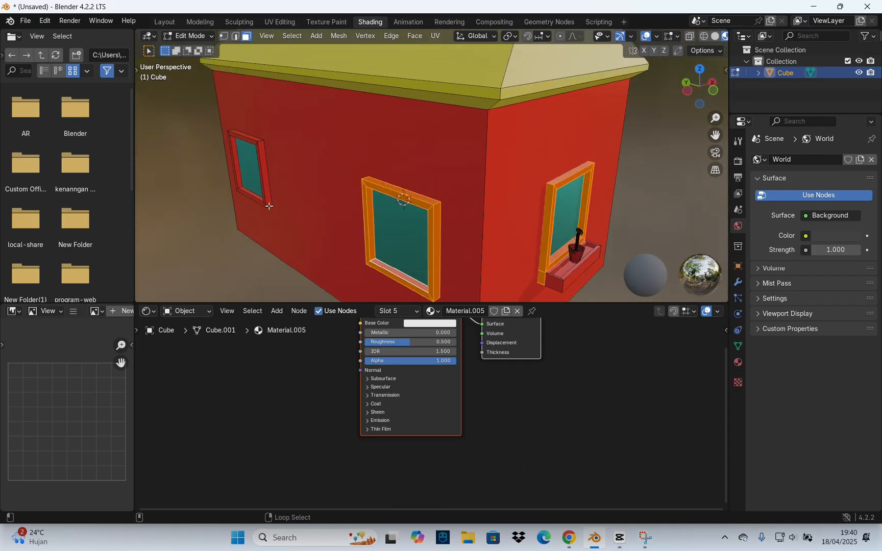
alt+shift+click(269, 206)
alt+shift+click(267, 205)
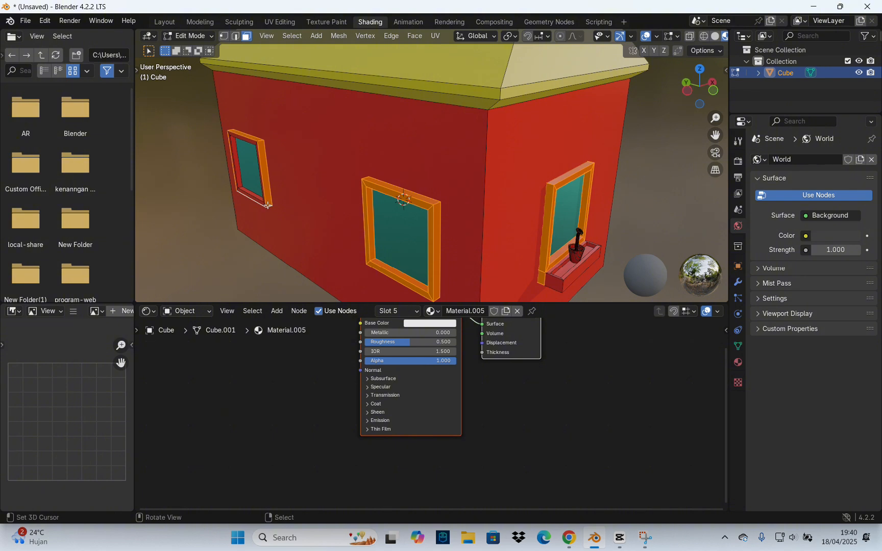
alt+shift+click(239, 190)
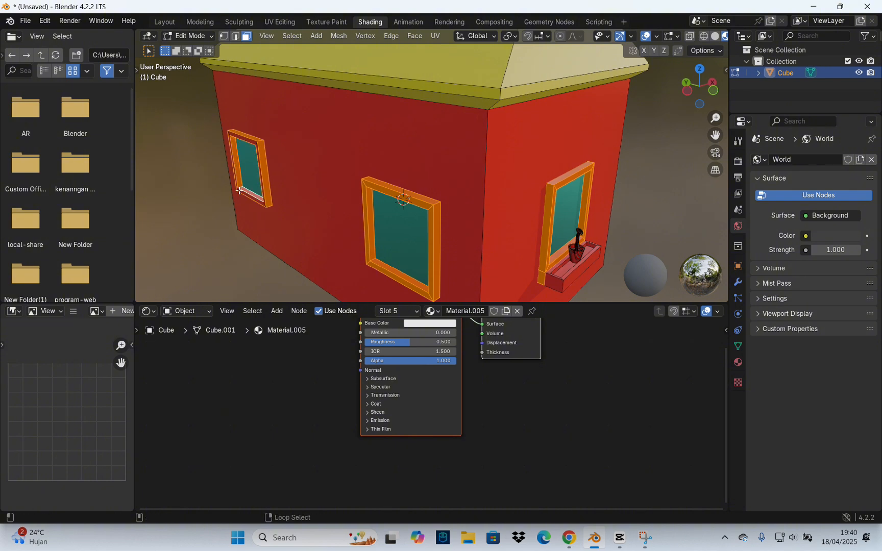
alt+shift+click(237, 188)
alt+shift+click(236, 188)
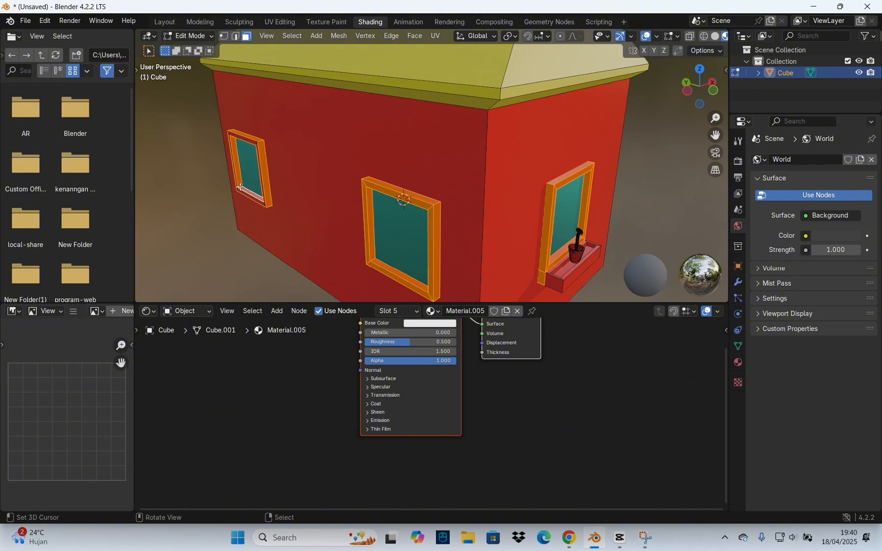
Step: Add the frame face loops of the window on the opposite side wall to the selection
middle_drag(237, 188, 523, 223)
alt+shift+click(327, 249)
alt+shift+click(432, 173)
alt+shift+click(313, 100)
key(KP_Decimal)
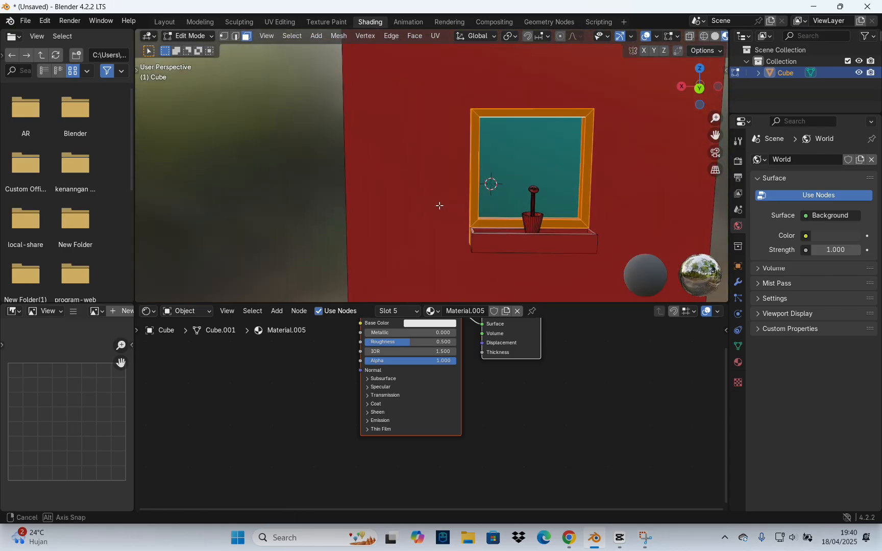
Step: Add the outer, inner and floor faces of the plant box below that window to the selection
alt+shift+click(469, 244)
middle_drag(470, 244, 415, 251)
alt+shift+click(452, 218)
shift+click(287, 227)
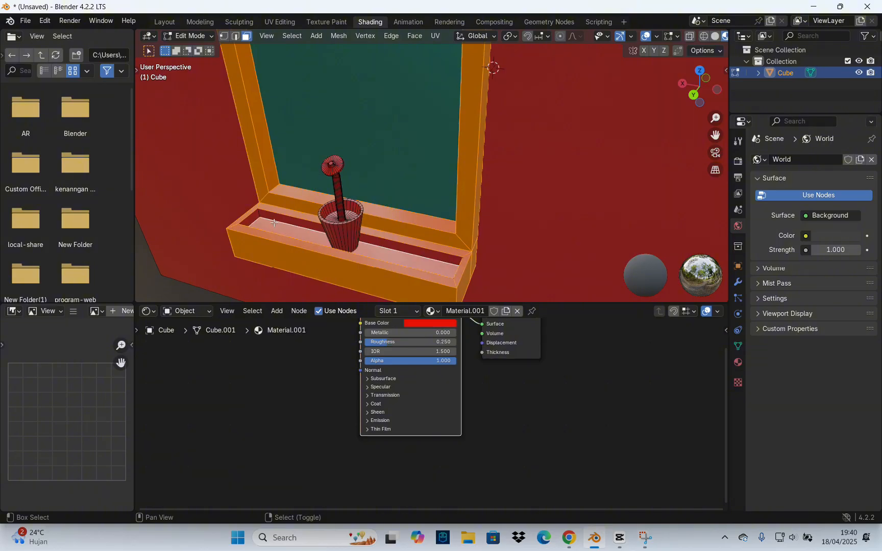
alt+shift+click(258, 215)
middle_drag(292, 165, 303, 185)
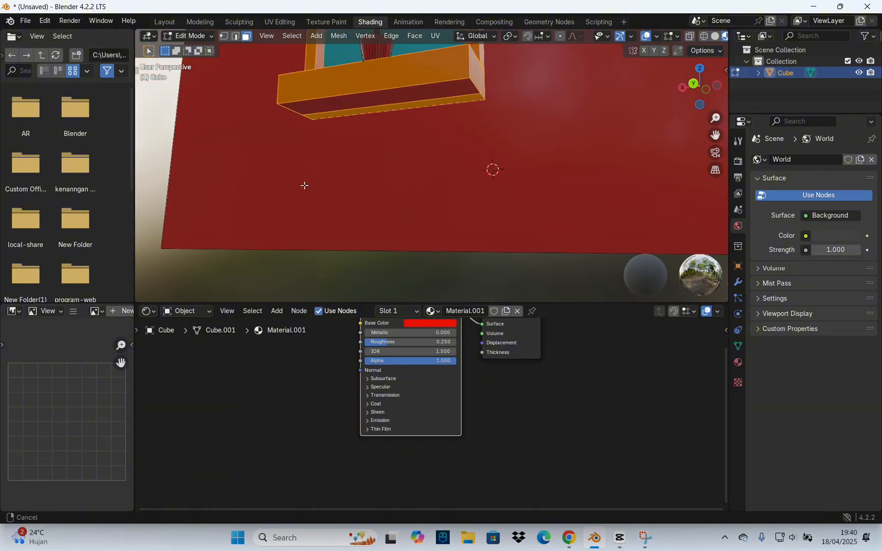
Step: Add the crosswise face loop and the front face of the other side window's plant box to the selection
middle_drag(345, 108, 460, 272)
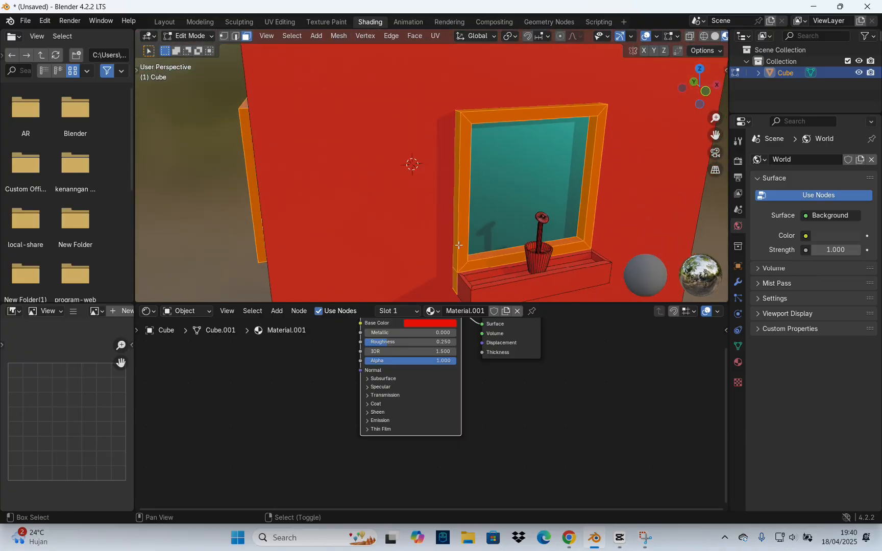
alt+shift+click(466, 283)
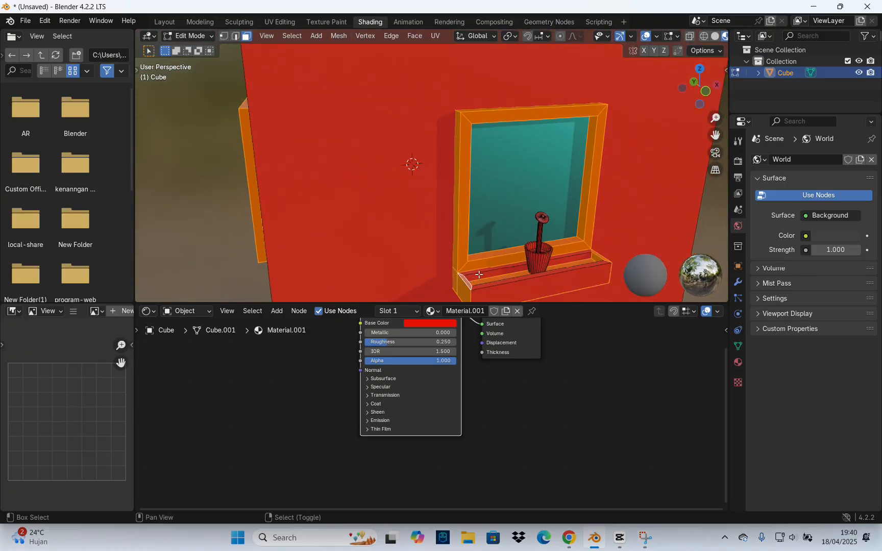
middle_drag(478, 279, 462, 268)
scroll(435, 242, up, 3)
scroll(434, 242, down, 3)
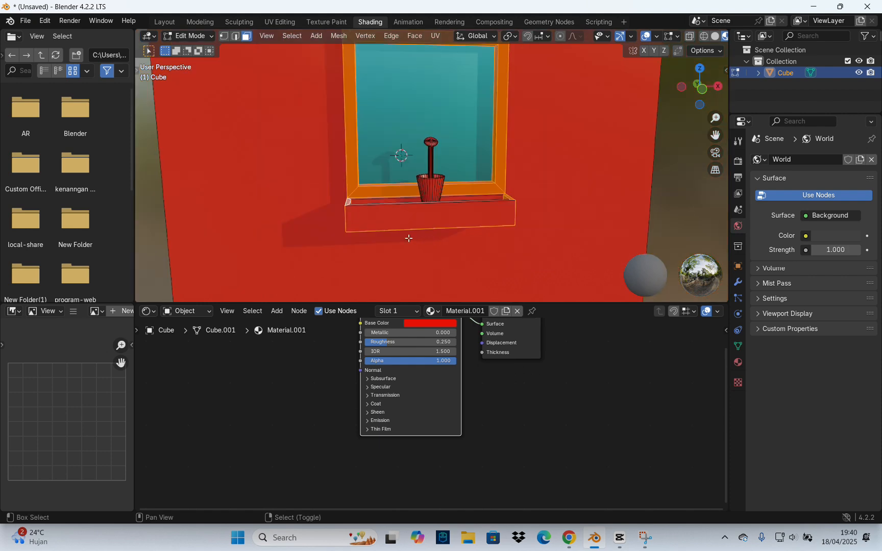
shift+right_click(395, 221)
Step: Loop-select the rim and inner faces of the same plant box into the selection
middle_drag(384, 214, 511, 283)
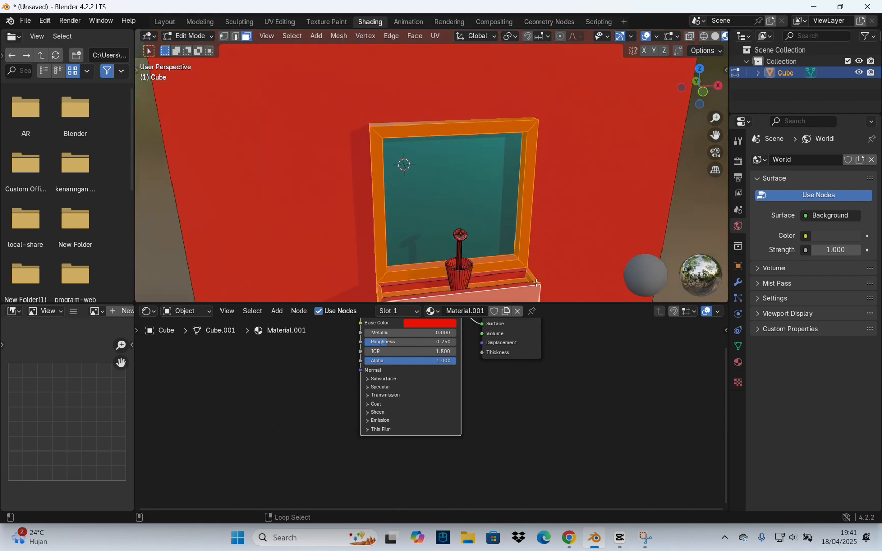
alt+shift+right_click(536, 283)
alt+shift+right_click(537, 283)
alt+shift+click(527, 278)
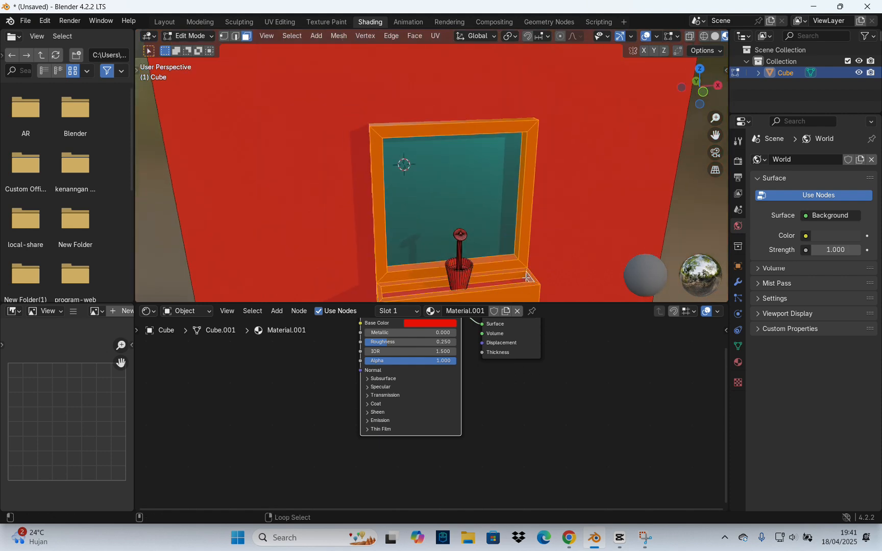
alt+shift+click(526, 278)
Step: Add the remaining underside and end faces of the plant box to the selection
middle_drag(526, 278, 476, 223)
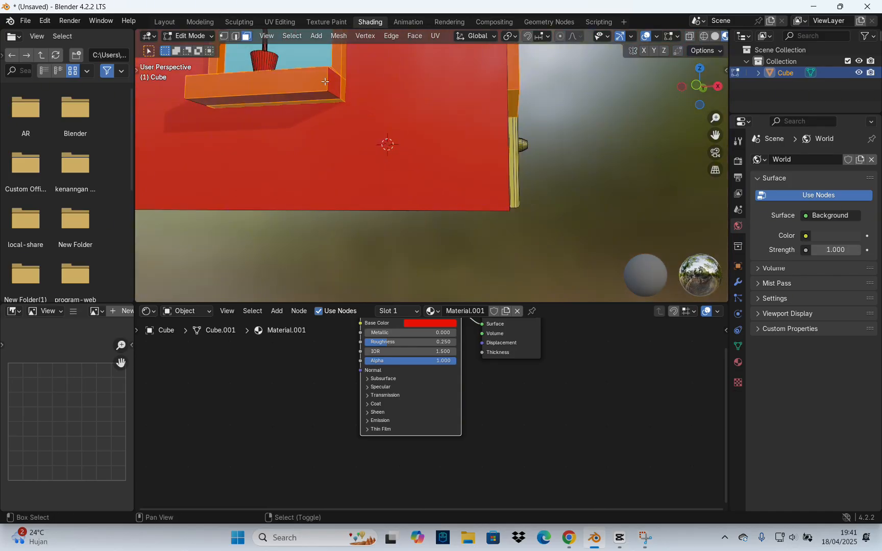
shift+right_click(324, 97)
shift+right_click(334, 85)
middle_drag(335, 84, 534, 174)
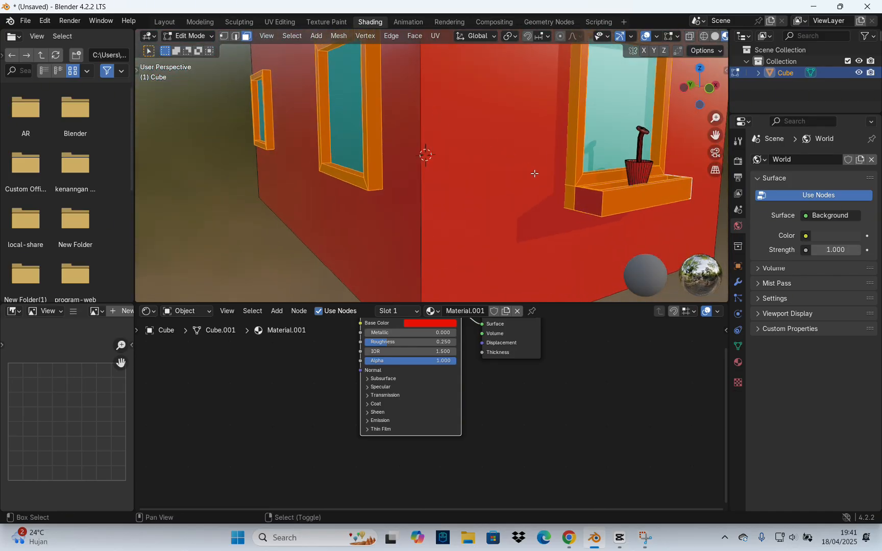
shift+right_click(583, 199)
middle_drag(584, 199, 554, 195)
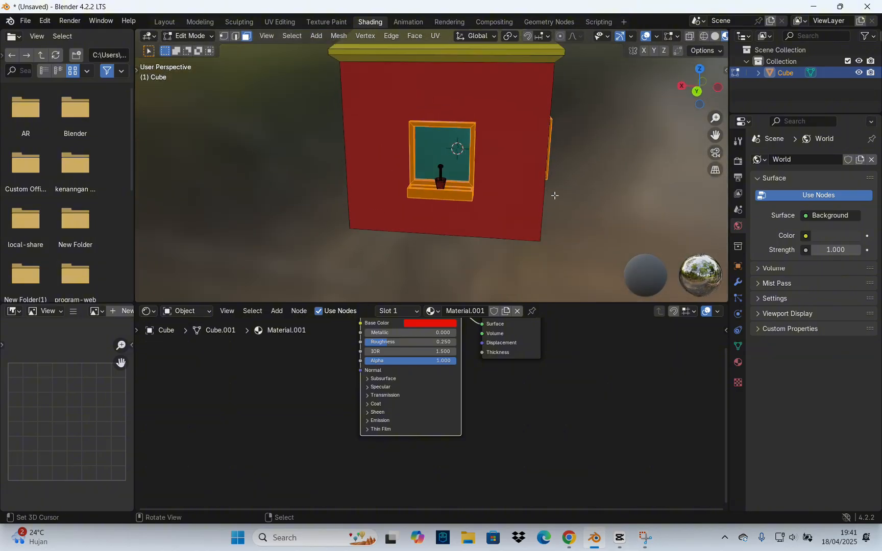
Step: Assign Material.005 to the selected window frames and plant boxes
click(412, 312)
click(368, 381)
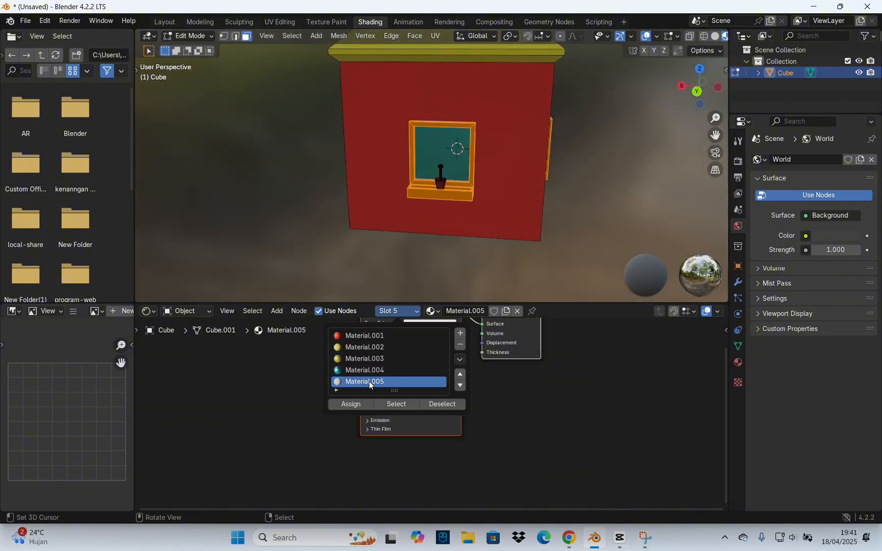
click(349, 404)
Step: Loop-select the outer wall, rim, soil and inner wall faces of the first flower pot
middle_drag(446, 254, 555, 258)
middle_drag(329, 212, 368, 168)
scroll(388, 214, up, 2)
scroll(341, 160, up, 4)
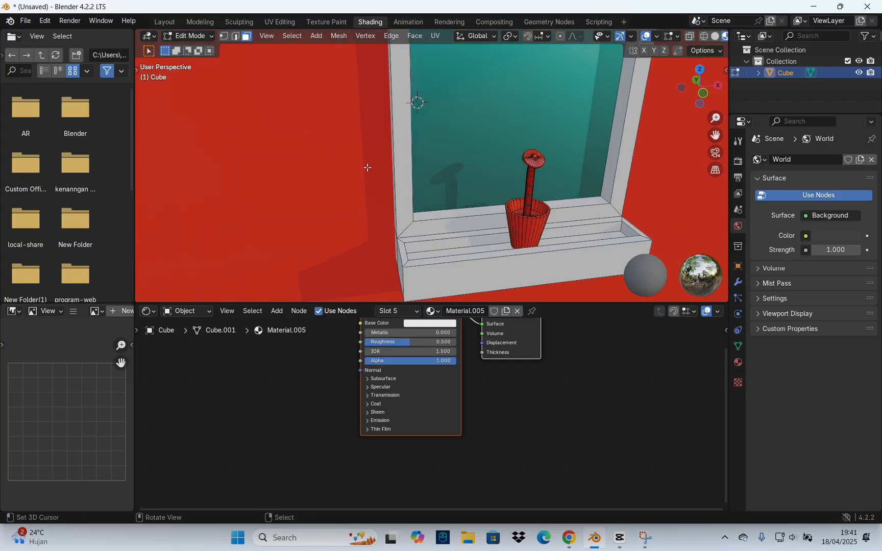
scroll(468, 211, up, 4)
shift+middle_drag(666, 285, 528, 255)
alt+click(517, 245)
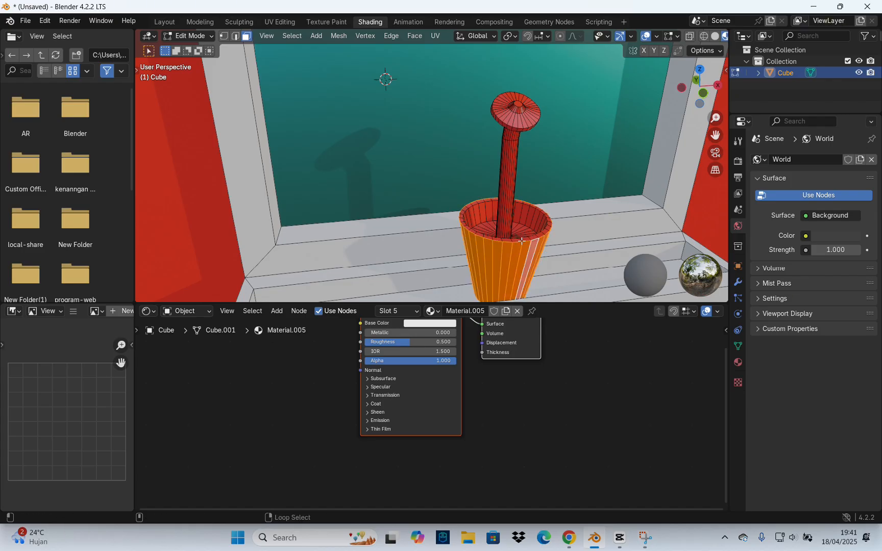
alt+shift+click(520, 240)
alt+shift+click(518, 230)
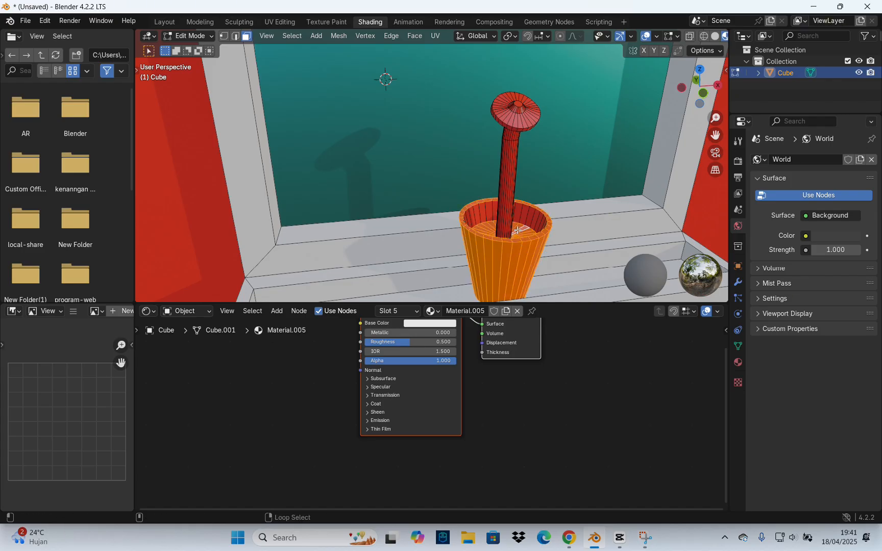
alt+shift+click(492, 208)
Step: Add a sixth material slot with a new material and set its base color to a dark brown
click(391, 311)
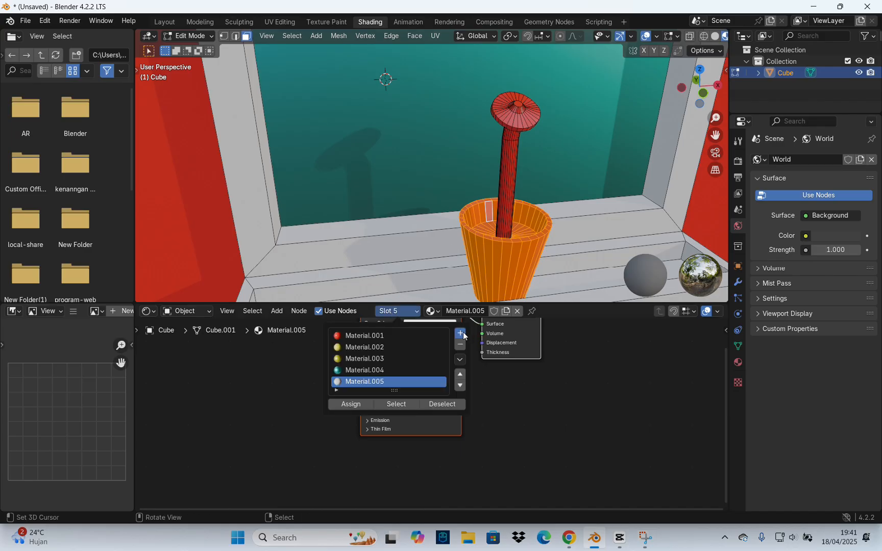
click(463, 335)
click(464, 311)
click(429, 323)
click(427, 244)
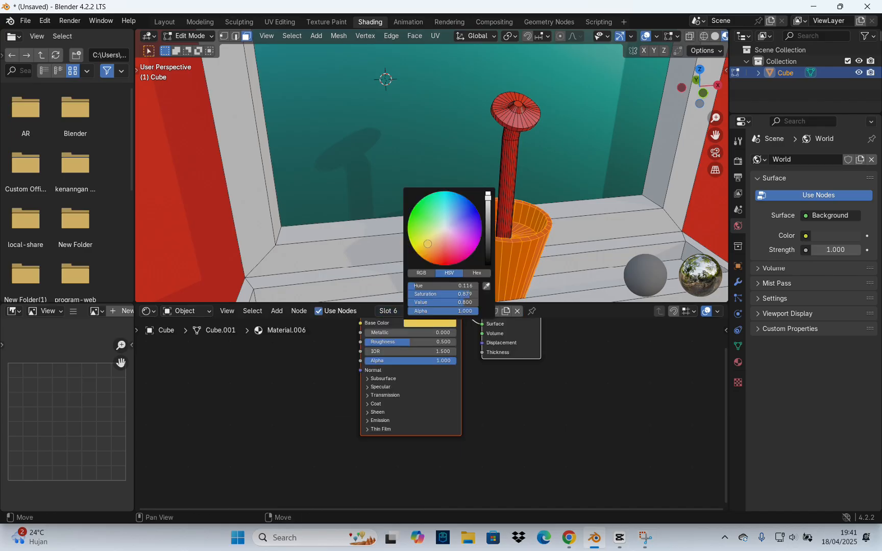
drag(490, 200, 488, 246)
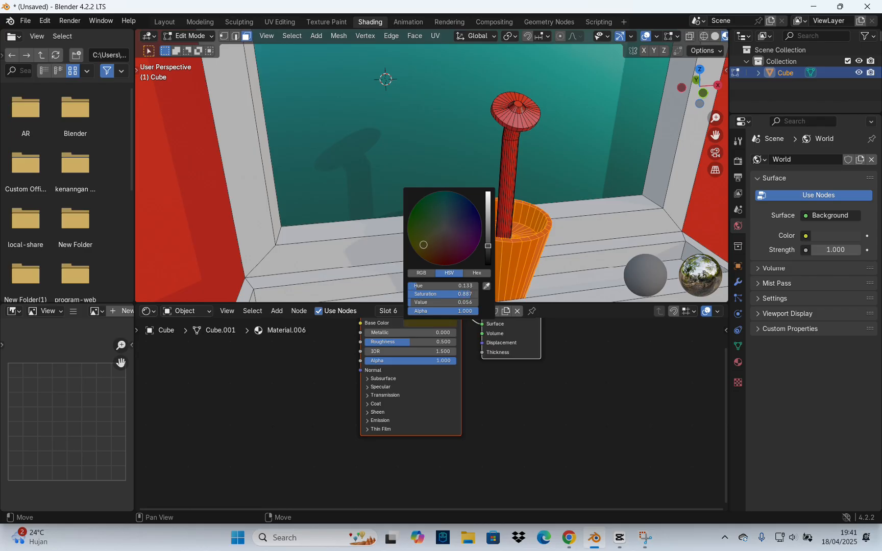
Step: Assign Material.006 to the selected flower pot faces
click(391, 312)
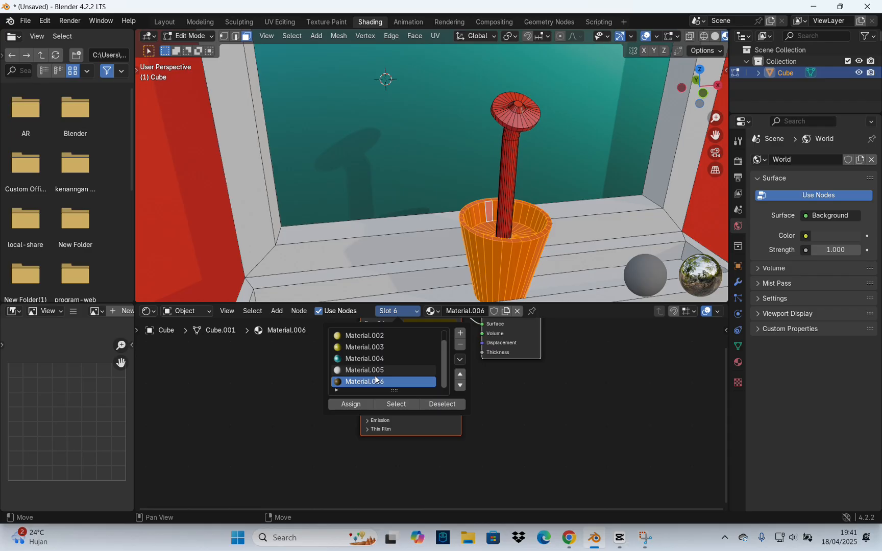
click(350, 403)
scroll(480, 202, down, 5)
scroll(498, 261, up, 8)
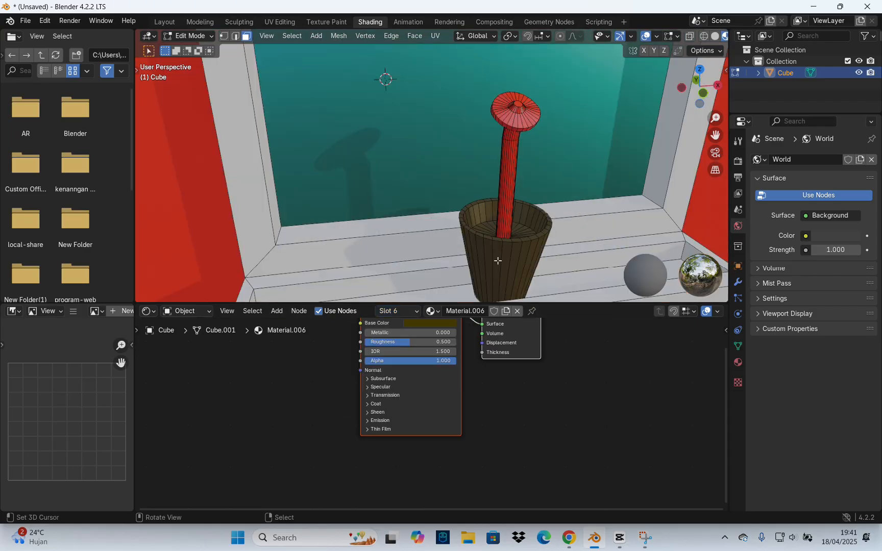
Step: Change the base color of the flower pot material to white
click(417, 324)
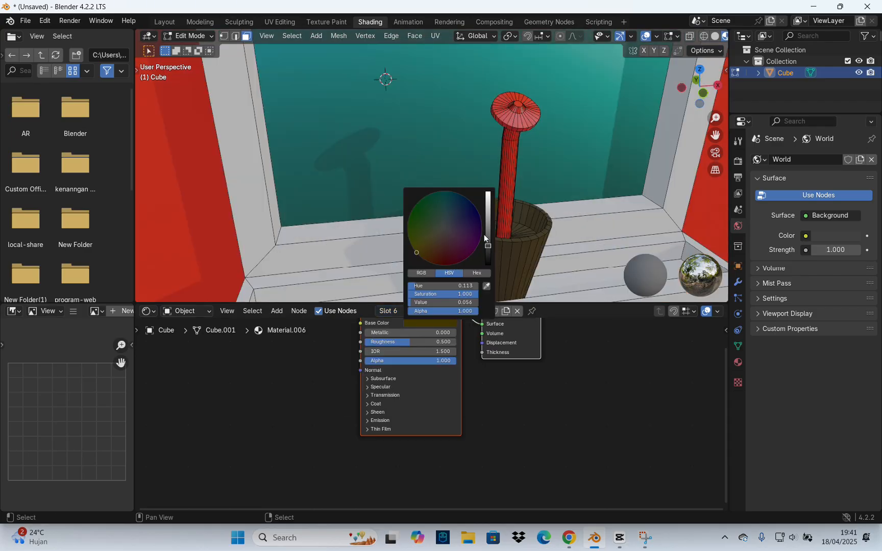
drag(489, 246, 488, 236)
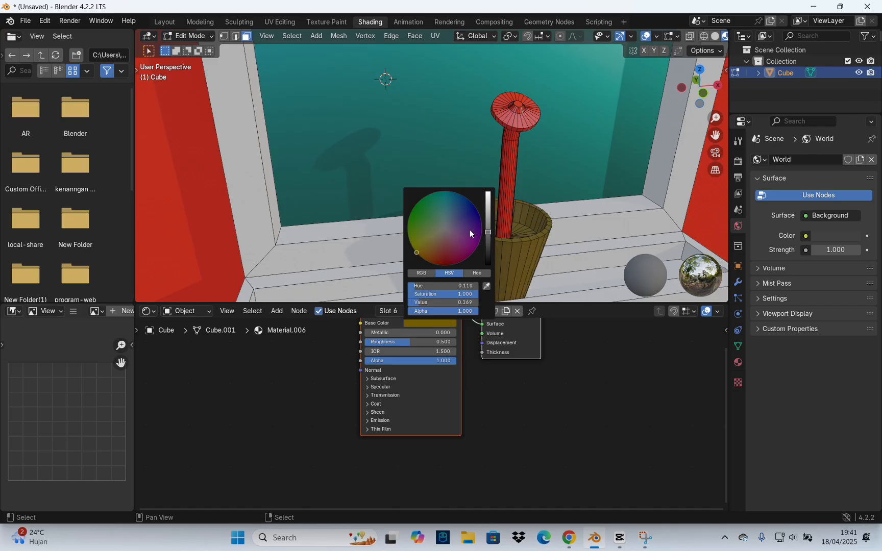
click(444, 230)
scroll(445, 230, up, 5)
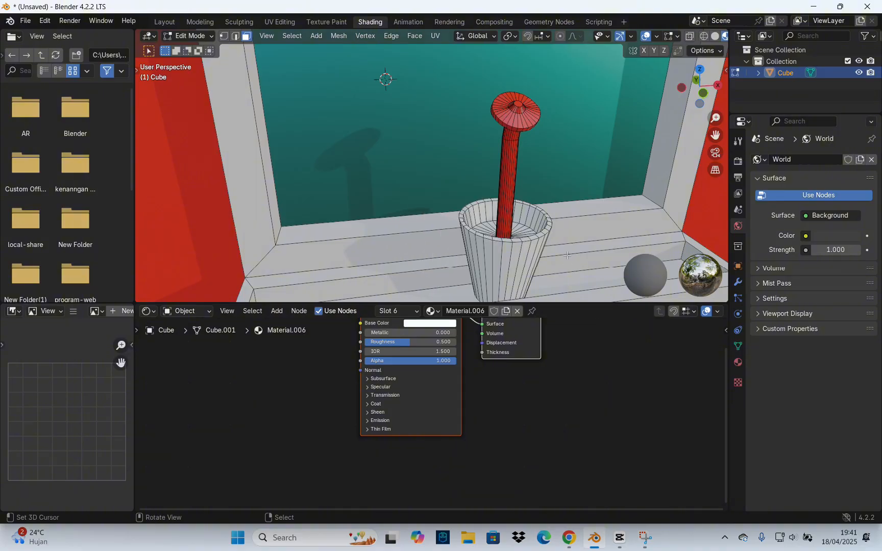
Step: Loop-select the outer, inner, soil and rim faces of the second flower pot on the opposite wall
scroll(531, 174, down, 5)
middle_drag(531, 174, 492, 189)
alt+click(525, 149)
scroll(492, 189, up, 2)
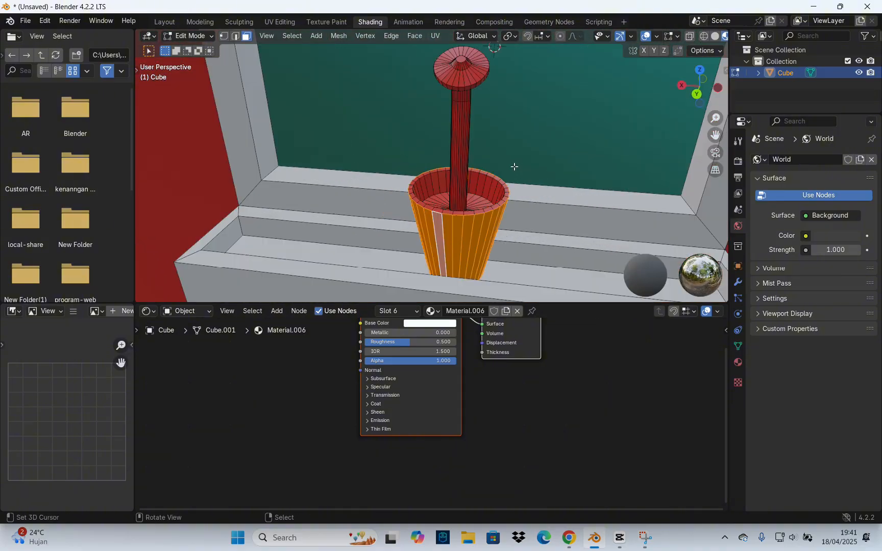
alt+shift+click(480, 202)
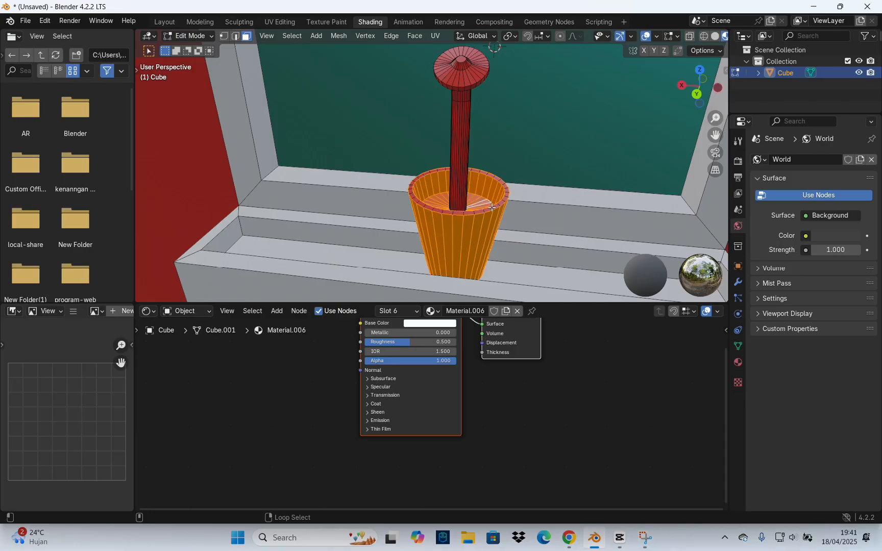
alt+shift+click(492, 207)
Step: Assign Material.006 to the second flower pot and clear the face selection
click(397, 310)
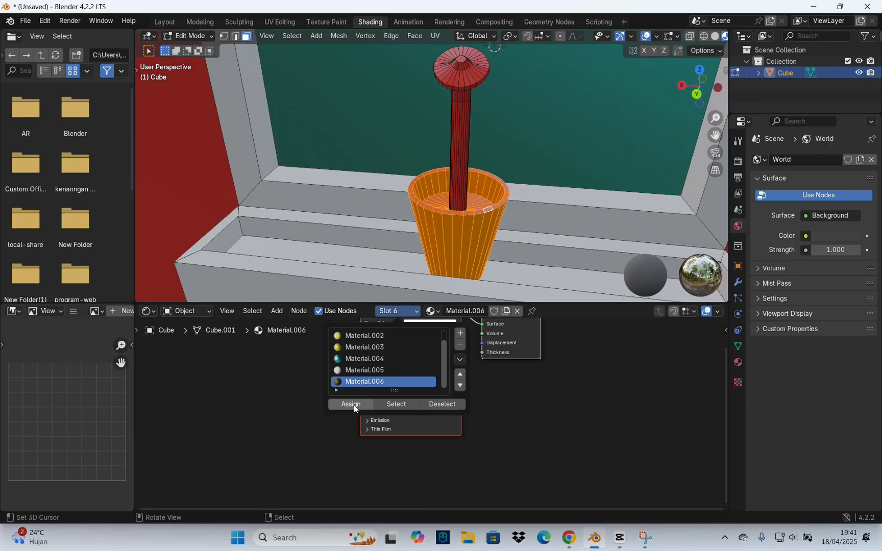
click(353, 405)
scroll(404, 244, down, 5)
click(405, 244)
Step: Add a seventh material slot with a new material and set its base color to dark brown: hue 0.114, saturation 0.979, value 0.089
middle_drag(703, 182, 495, 233)
scroll(495, 233, up, 5)
click(392, 311)
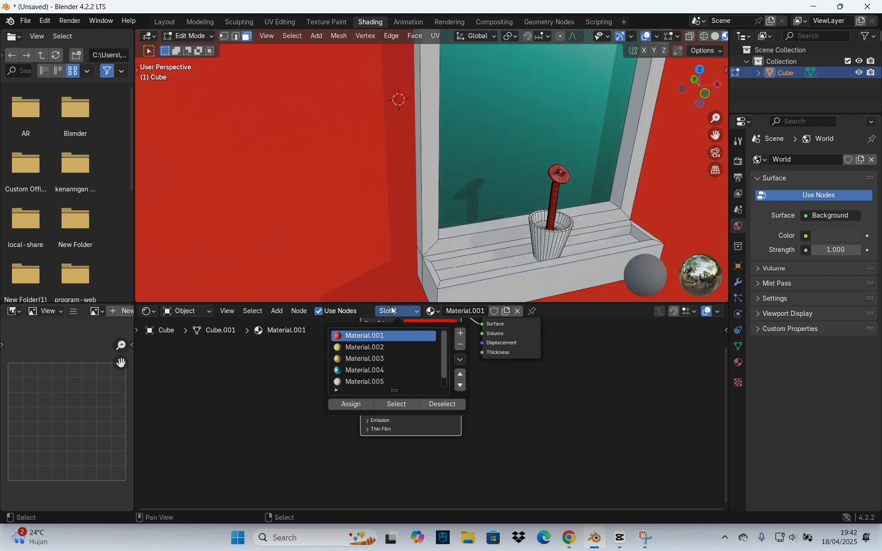
click(460, 335)
click(455, 310)
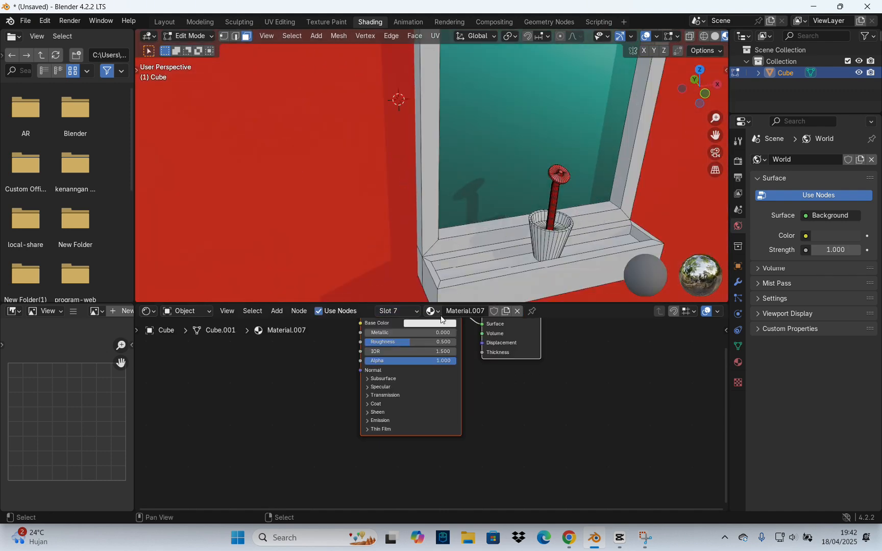
click(426, 323)
mouse_move(438, 245)
mouse_down()
mouse_move(433, 232)
mouse_move(428, 242)
mouse_up()
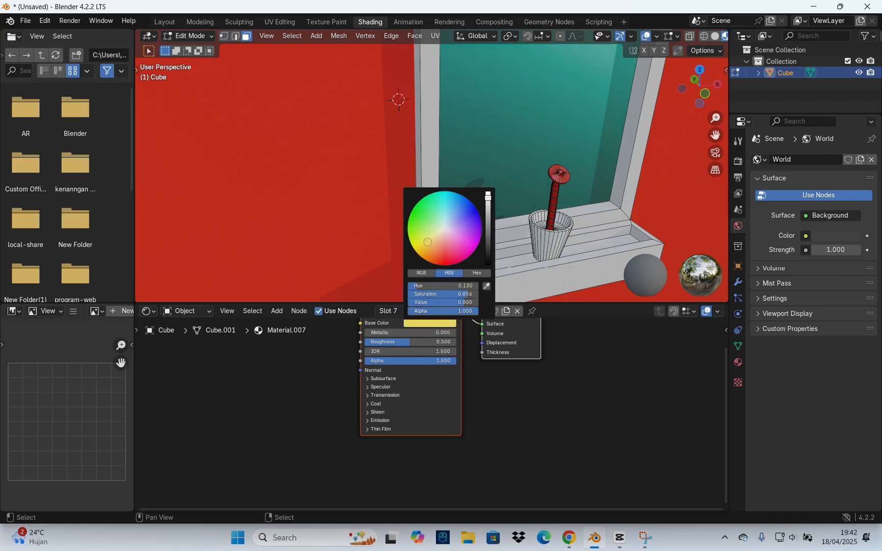
drag(488, 208, 488, 241)
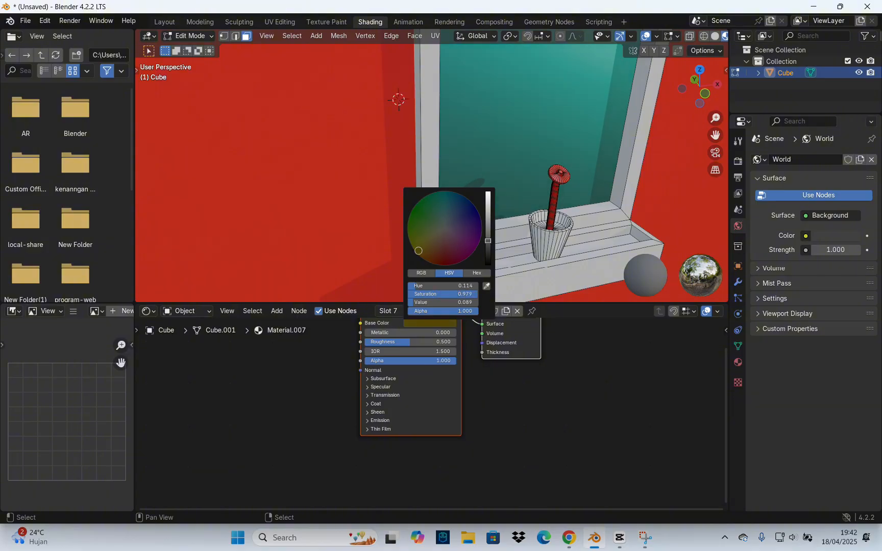
Step: Loop-select all stem faces of the first potted flower and assign Material.007 to them
alt+click(554, 208)
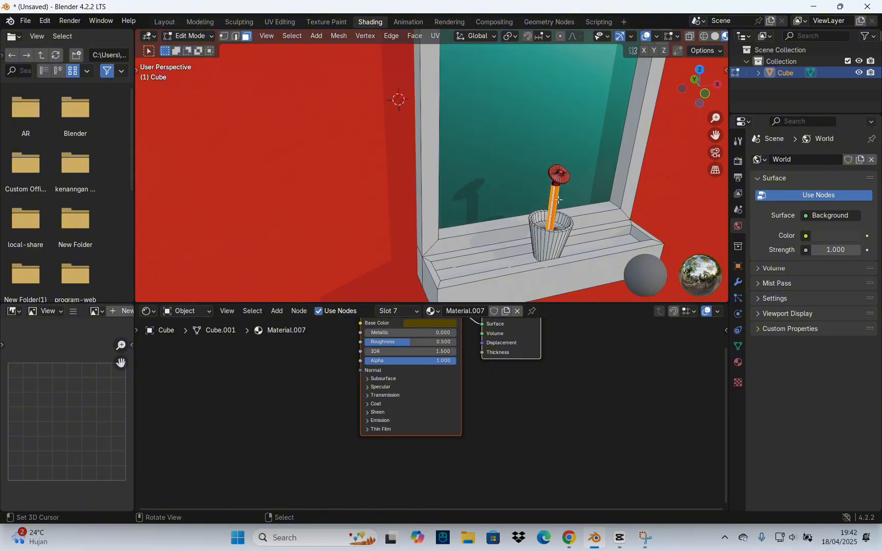
scroll(607, 192, up, 4)
scroll(607, 193, down, 5)
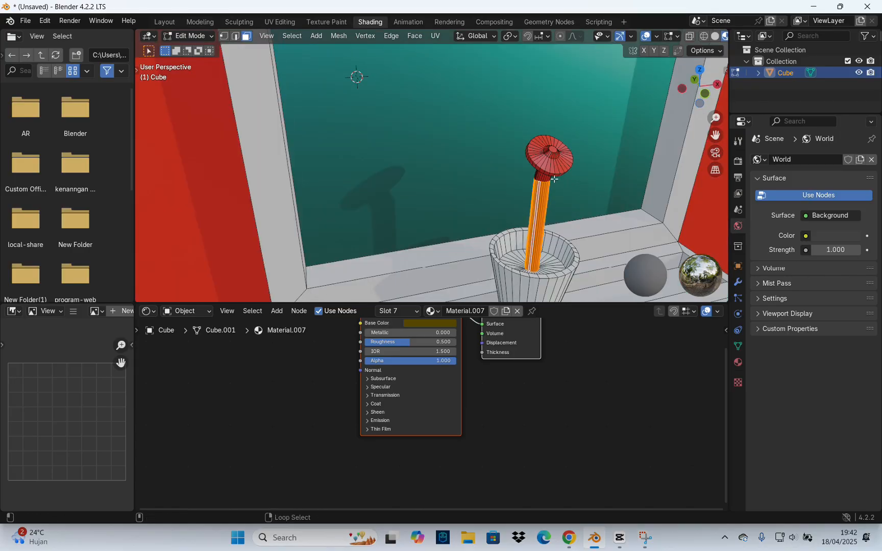
click(413, 312)
click(358, 405)
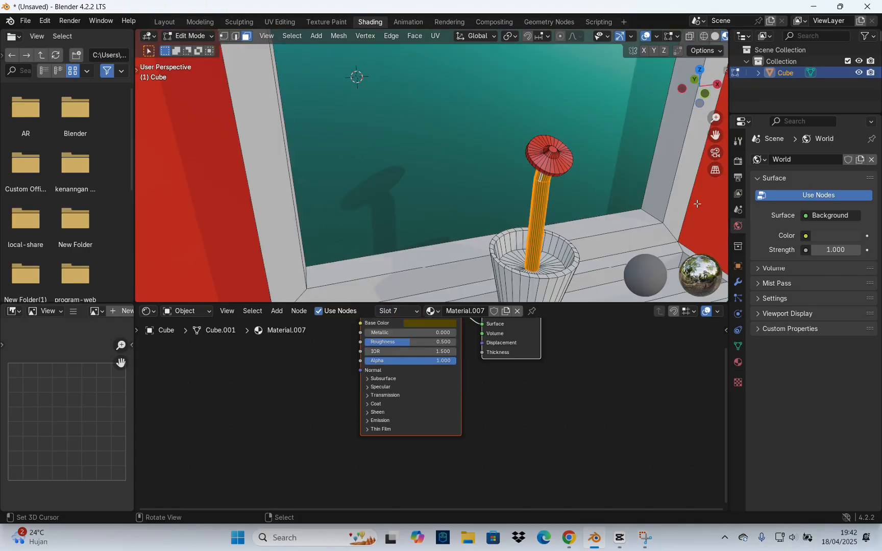
scroll(698, 204, down, 6)
scroll(689, 203, up, 4)
scroll(685, 202, up, 2)
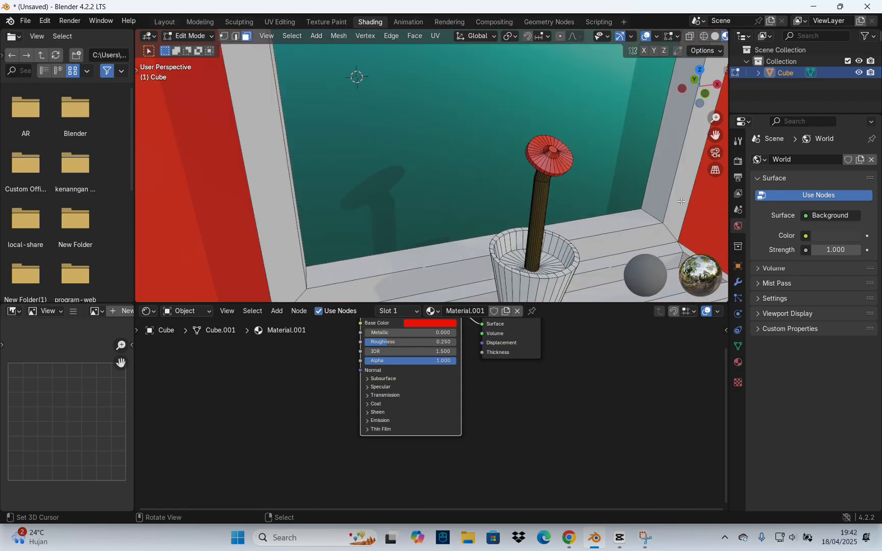
scroll(616, 203, up, 4)
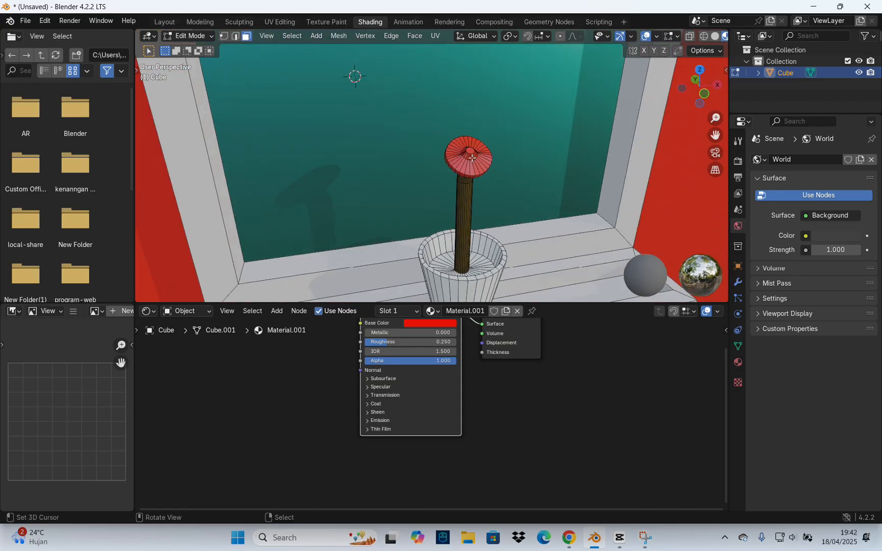
Step: Loop-select all stem faces of the second potted flower on the opposite wall and assign Material.007 to them
scroll(472, 158, down, 6)
middle_drag(472, 158, 583, 159)
middle_drag(421, 185, 524, 181)
scroll(460, 147, up, 6)
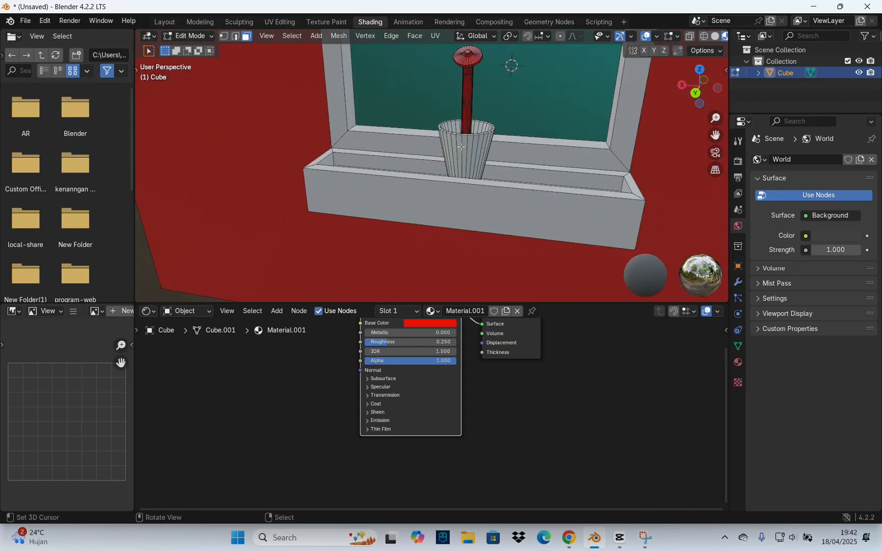
alt+click(461, 77)
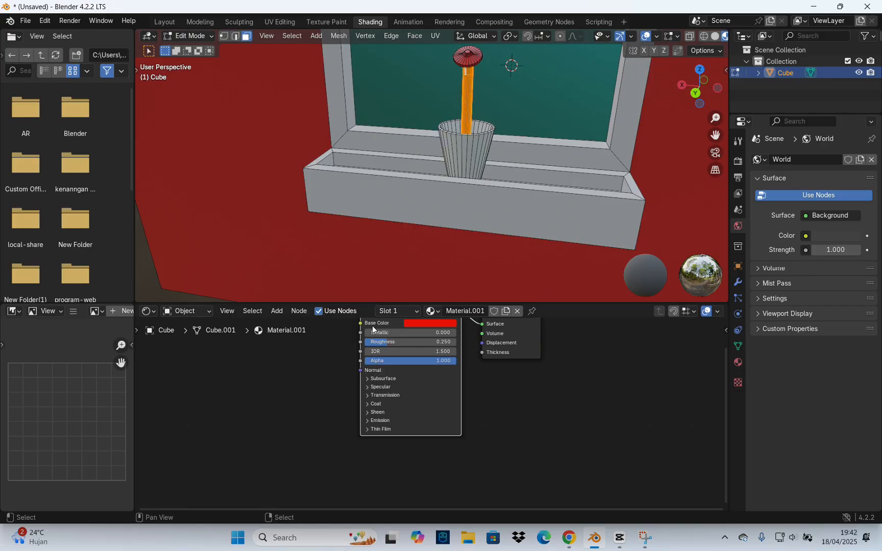
click(394, 310)
scroll(362, 380, down, 2)
click(362, 382)
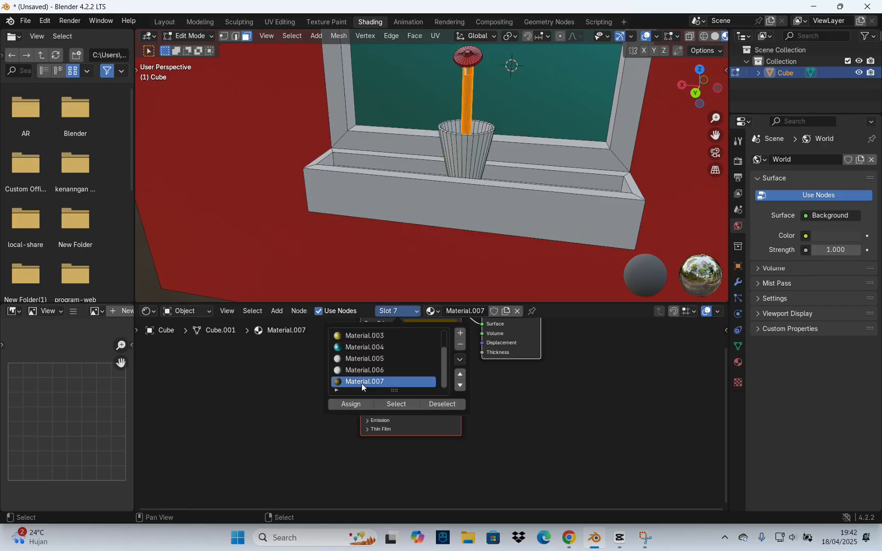
click(353, 405)
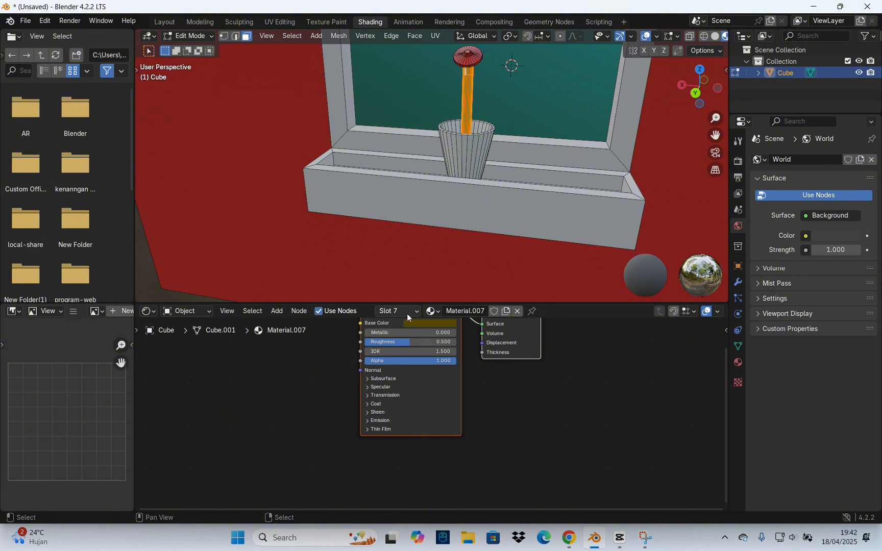
click(406, 312)
click(363, 403)
right_click(256, 282)
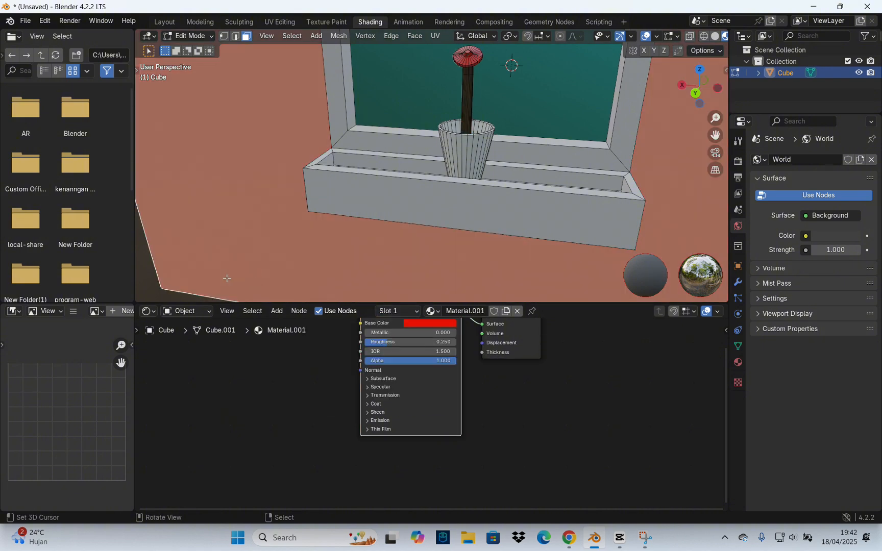
Step: Add an eighth material slot with a new material, keeping its default white base color
click(405, 315)
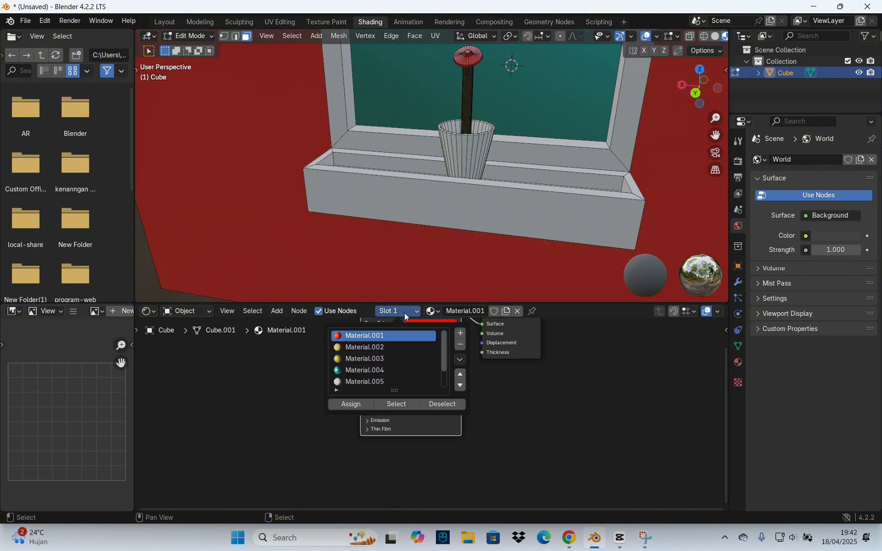
click(465, 333)
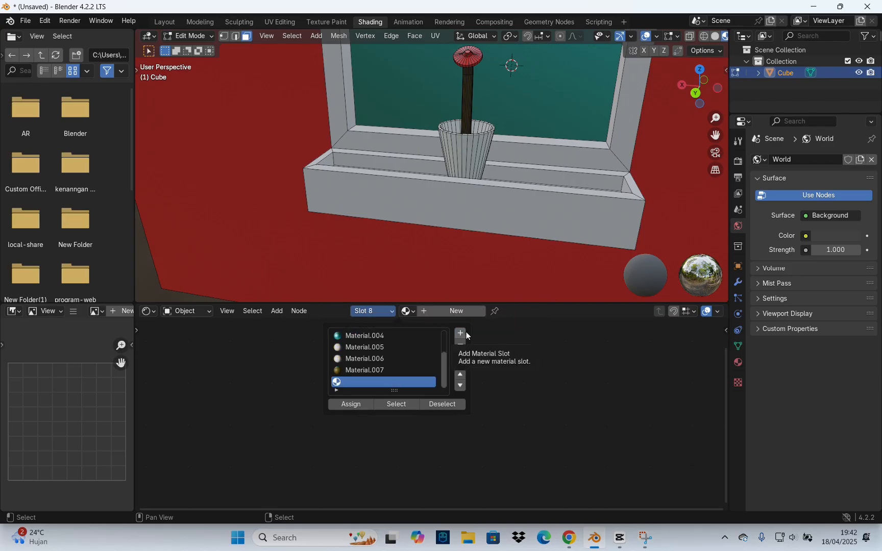
click(437, 313)
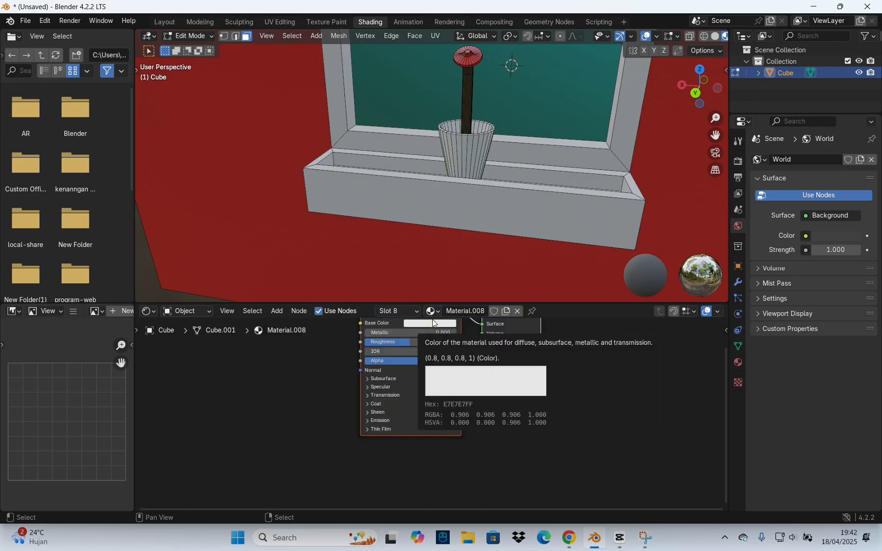
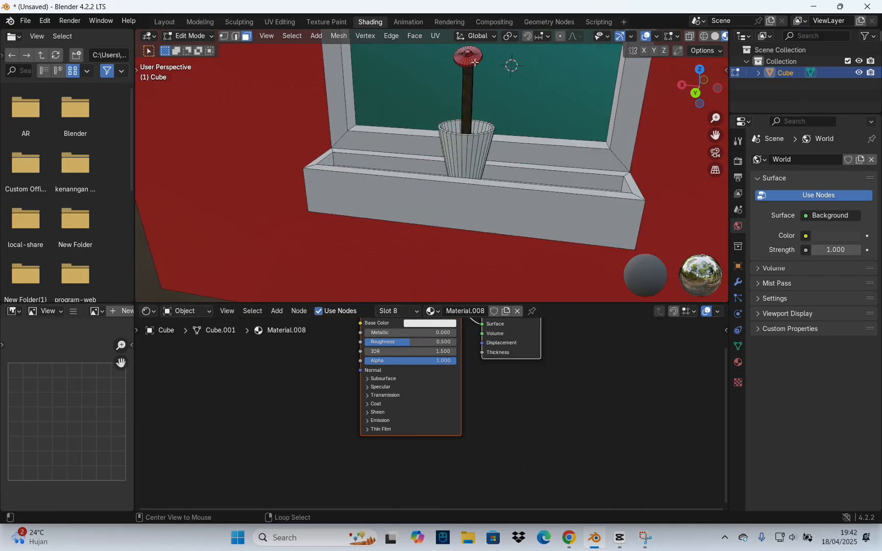
Step: Loop-select the top, edge and underside faces of the second flower's petal disc
scroll(473, 67, up, 4)
middle_drag(472, 87, 437, 242)
scroll(437, 223, up, 3)
alt+shift+click(335, 109)
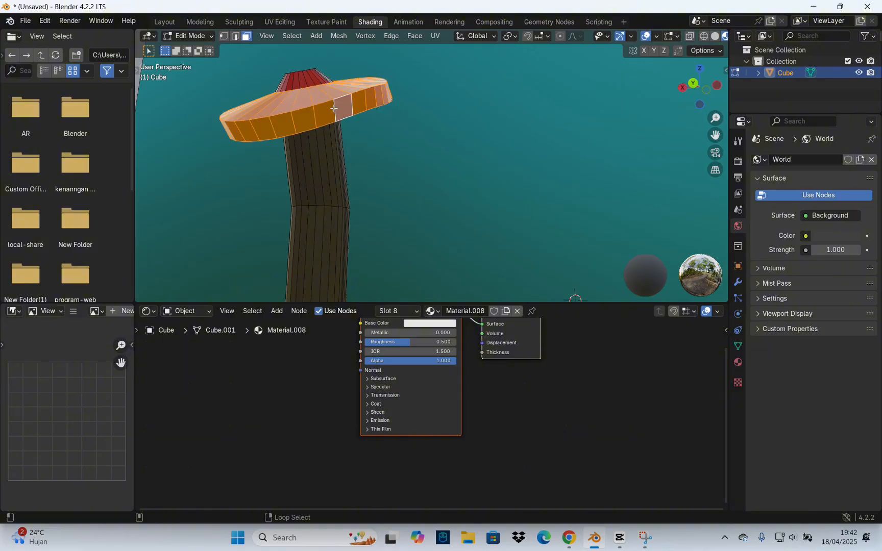
mouse_move(321, 109)
middle_down()
mouse_move(305, 110)
mouse_move(380, 108)
mouse_move(313, 111)
middle_up()
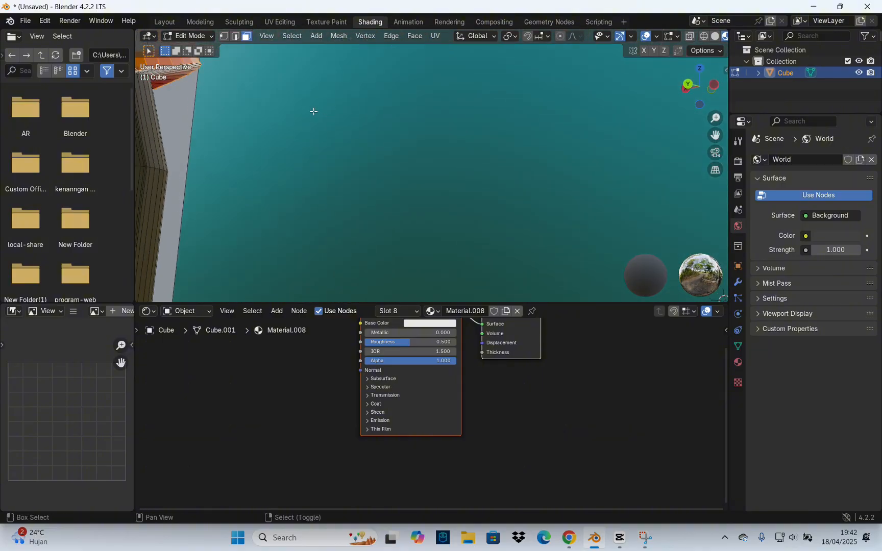
alt+shift+right_click(158, 84)
scroll(492, 134, down, 5)
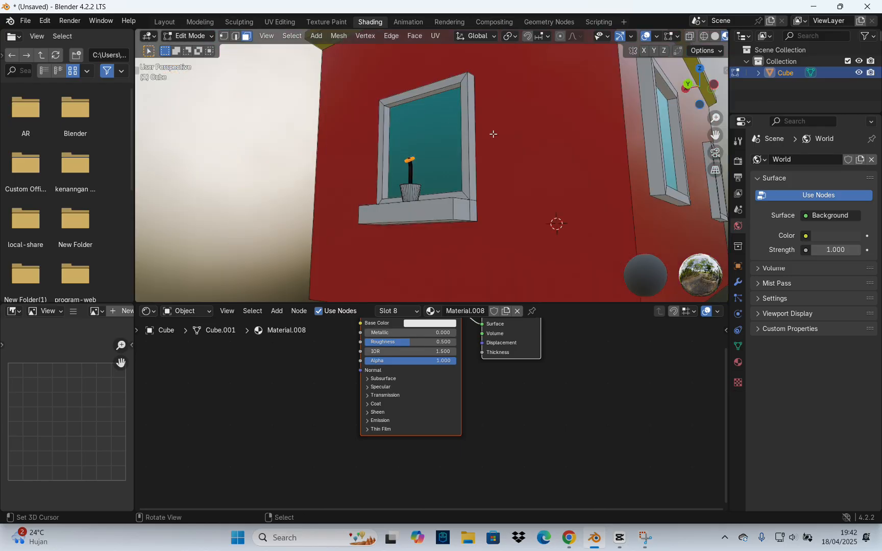
Step: Add the petal disc faces of the first flower on the opposite wall to the selection, using wireframe shading to reach them
middle_drag(541, 181, 385, 179)
scroll(459, 197, down, 2)
scroll(386, 179, up, 4)
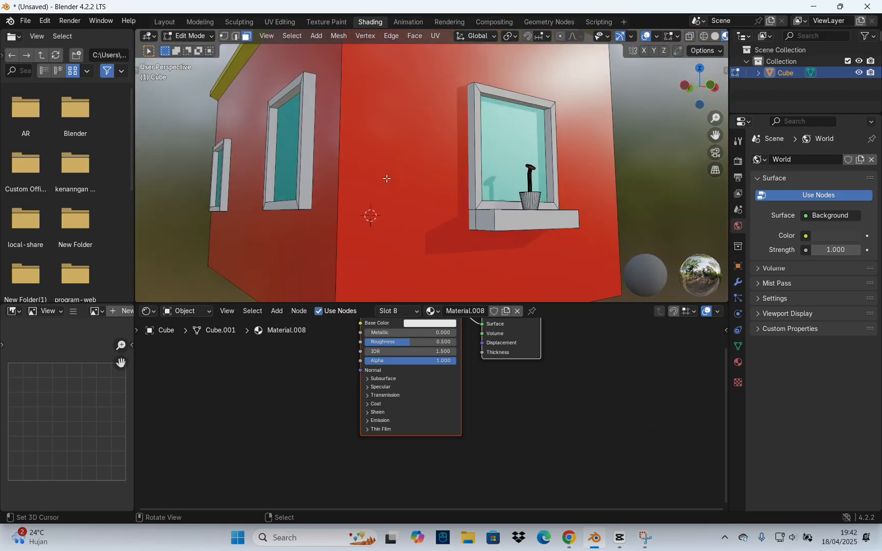
shift+middle_drag(638, 149, 416, 245)
scroll(454, 142, up, 2)
mouse_move(322, 148)
shift+middle_down()
mouse_move(582, 129)
mouse_move(474, 197)
mouse_move(433, 255)
mouse_move(435, 93)
shift+middle_up()
scroll(576, 130, down, 2)
alt+shift+right_click(438, 196)
key(shift+z)
mouse_move(453, 172)
shift+middle_down()
mouse_move(478, 139)
mouse_move(460, 154)
shift+middle_up()
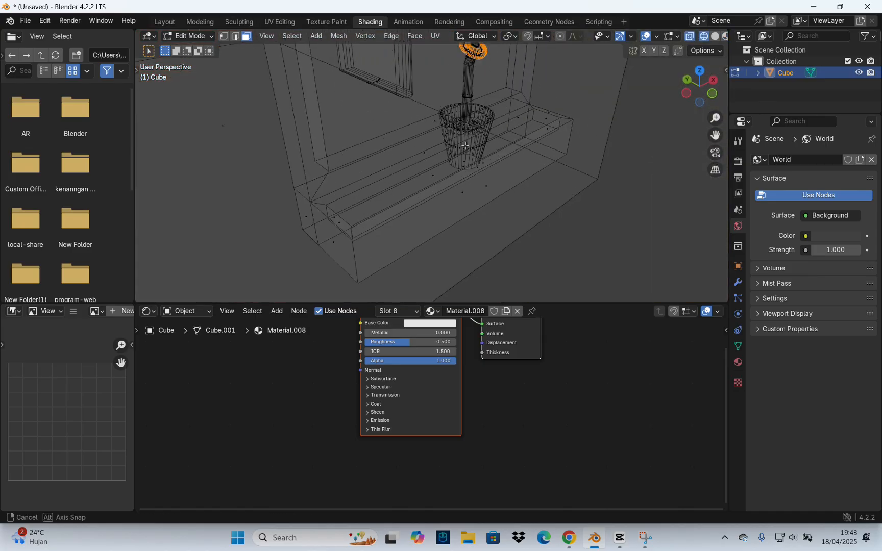
scroll(460, 154, up, 3)
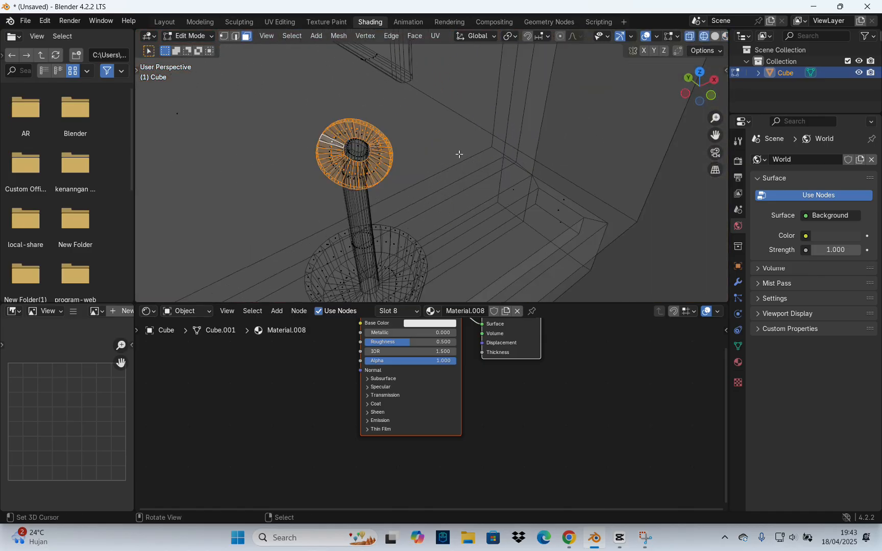
alt+shift+click(320, 152)
key(shift+z)
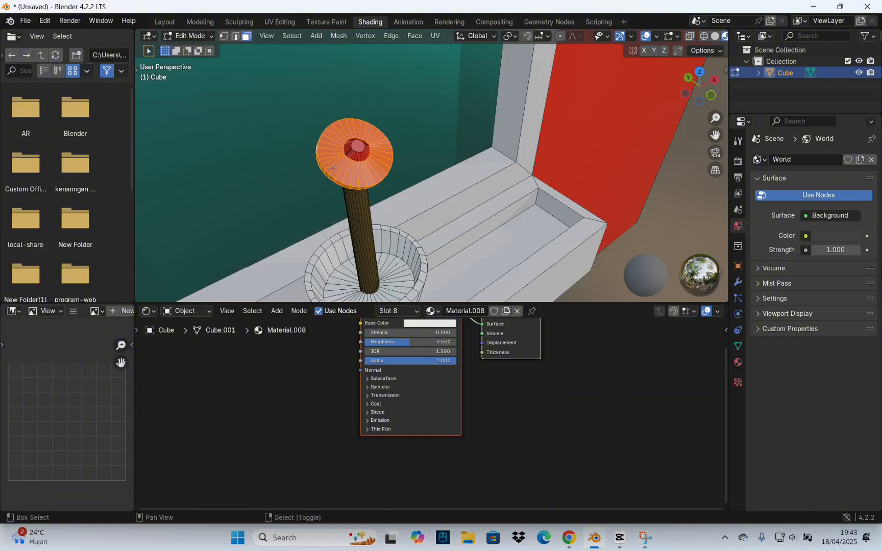
Step: Assign Material.008 to the petal discs of both flowers and clear the face selection
click(397, 312)
click(364, 402)
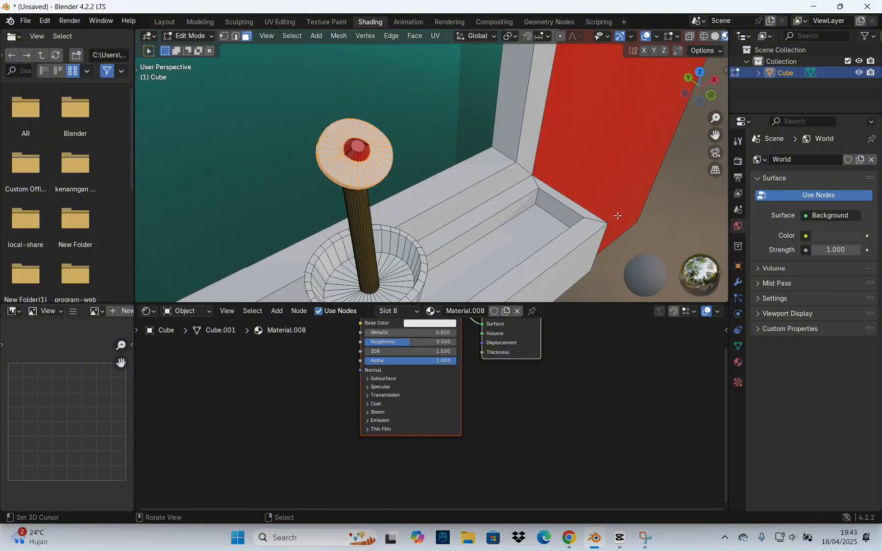
right_click(694, 199)
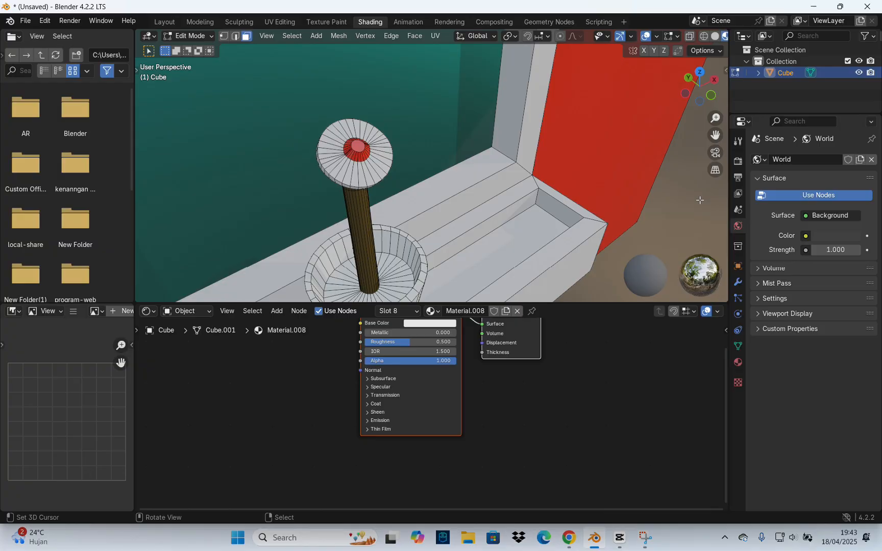
Step: Select the raised center faces of both flowers and assign the yellow Material.002 to them
shift+click(358, 147)
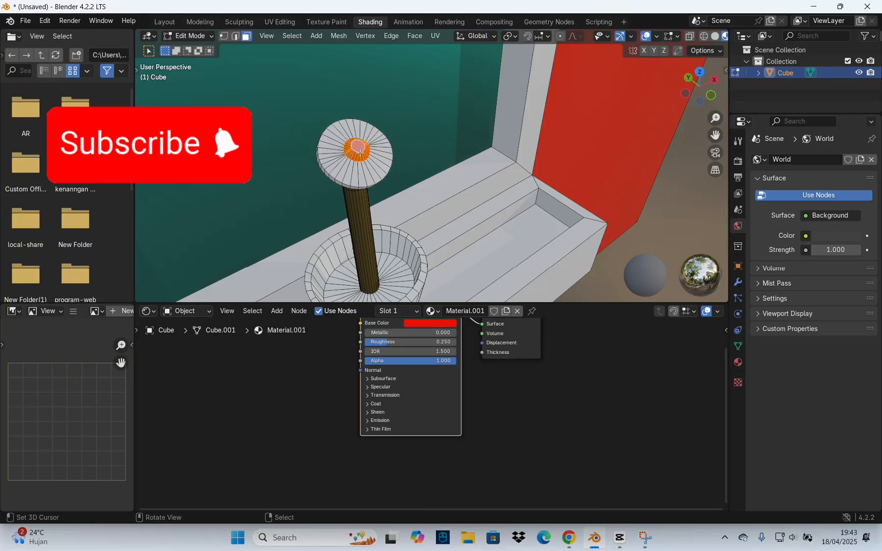
scroll(358, 148, down, 6)
middle_drag(359, 148, 464, 152)
scroll(514, 145, down, 3)
scroll(487, 148, up, 4)
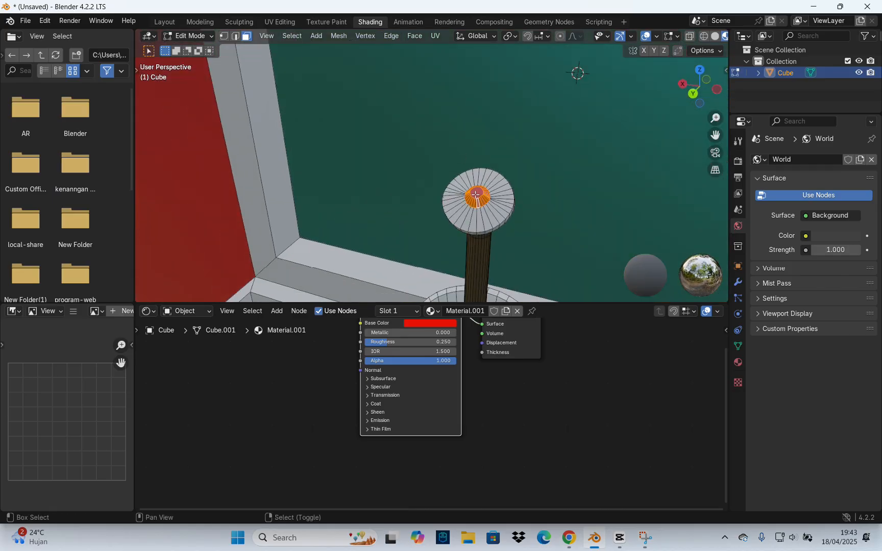
click(404, 315)
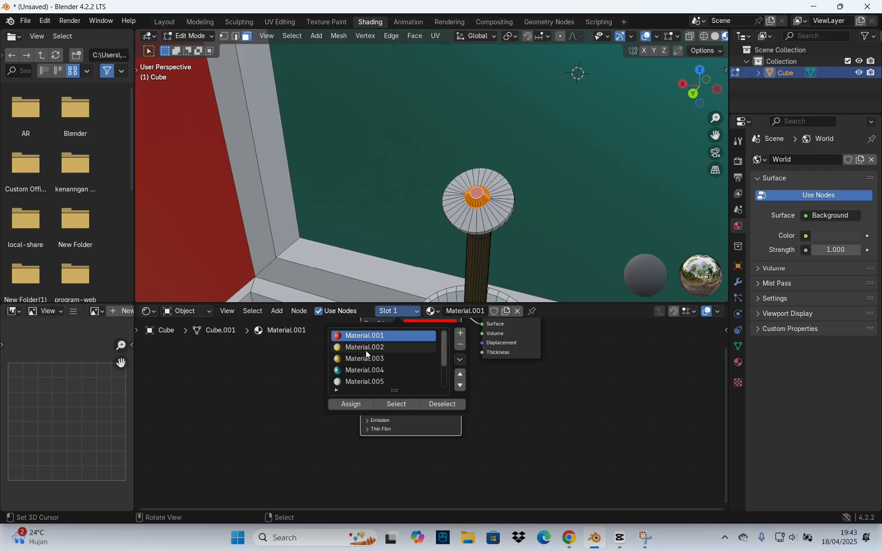
click(365, 348)
click(362, 405)
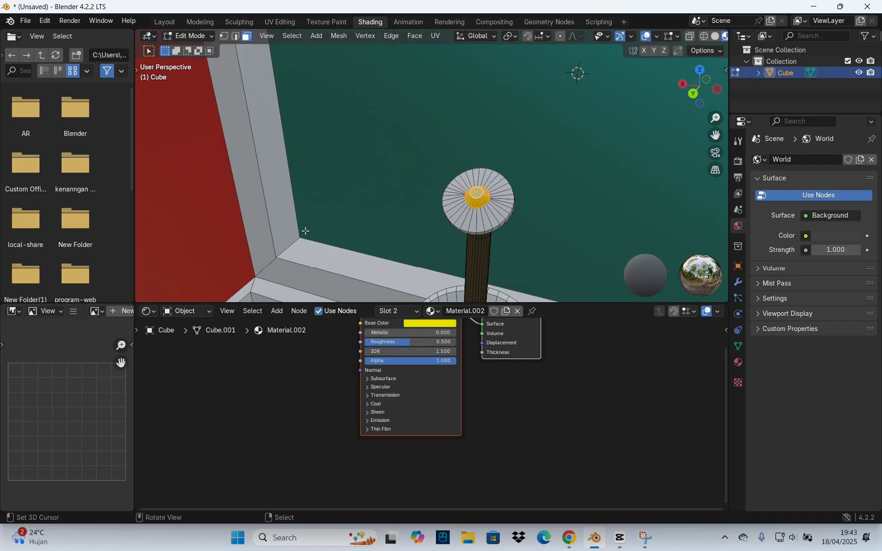
Step: Return to Object Mode, deselect the house and show the whole colored model from the front corner
scroll(261, 252, down, 8)
middle_drag(409, 195, 472, 201)
key(Tab)
click(490, 175)
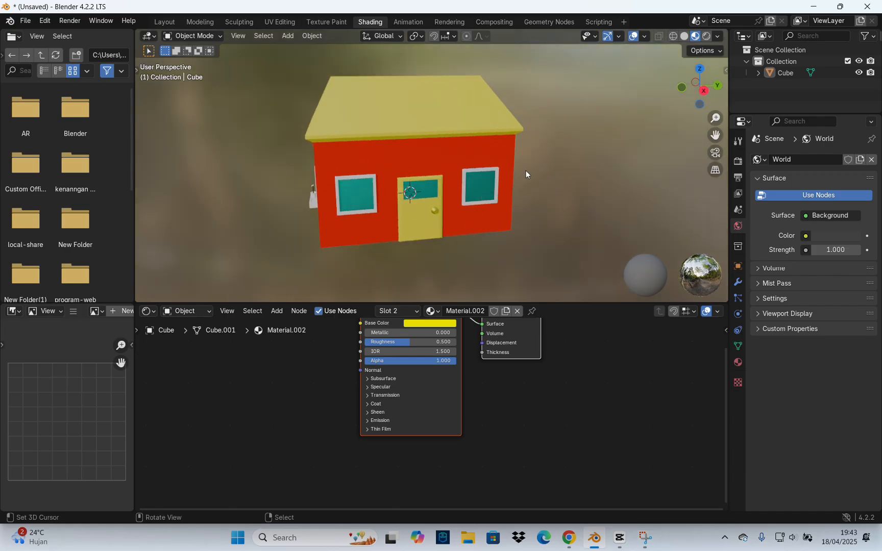
middle_drag(526, 174, 552, 185)
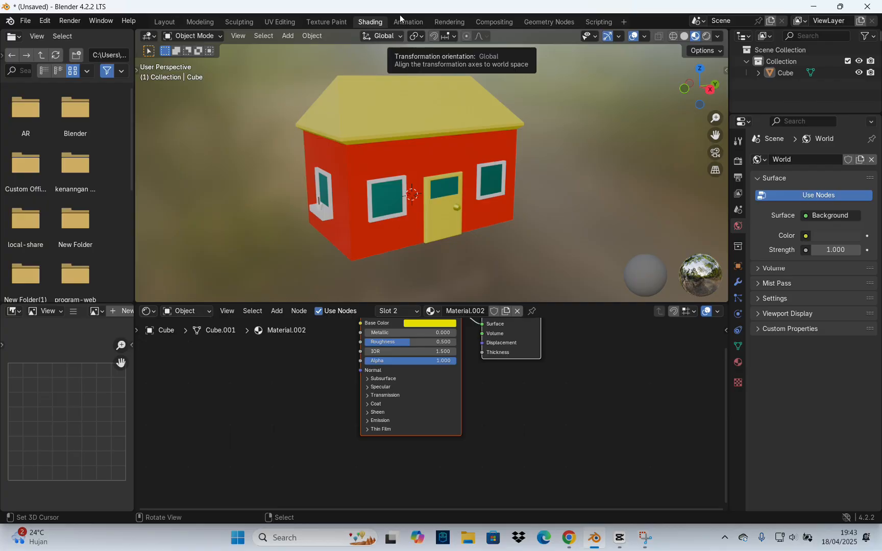